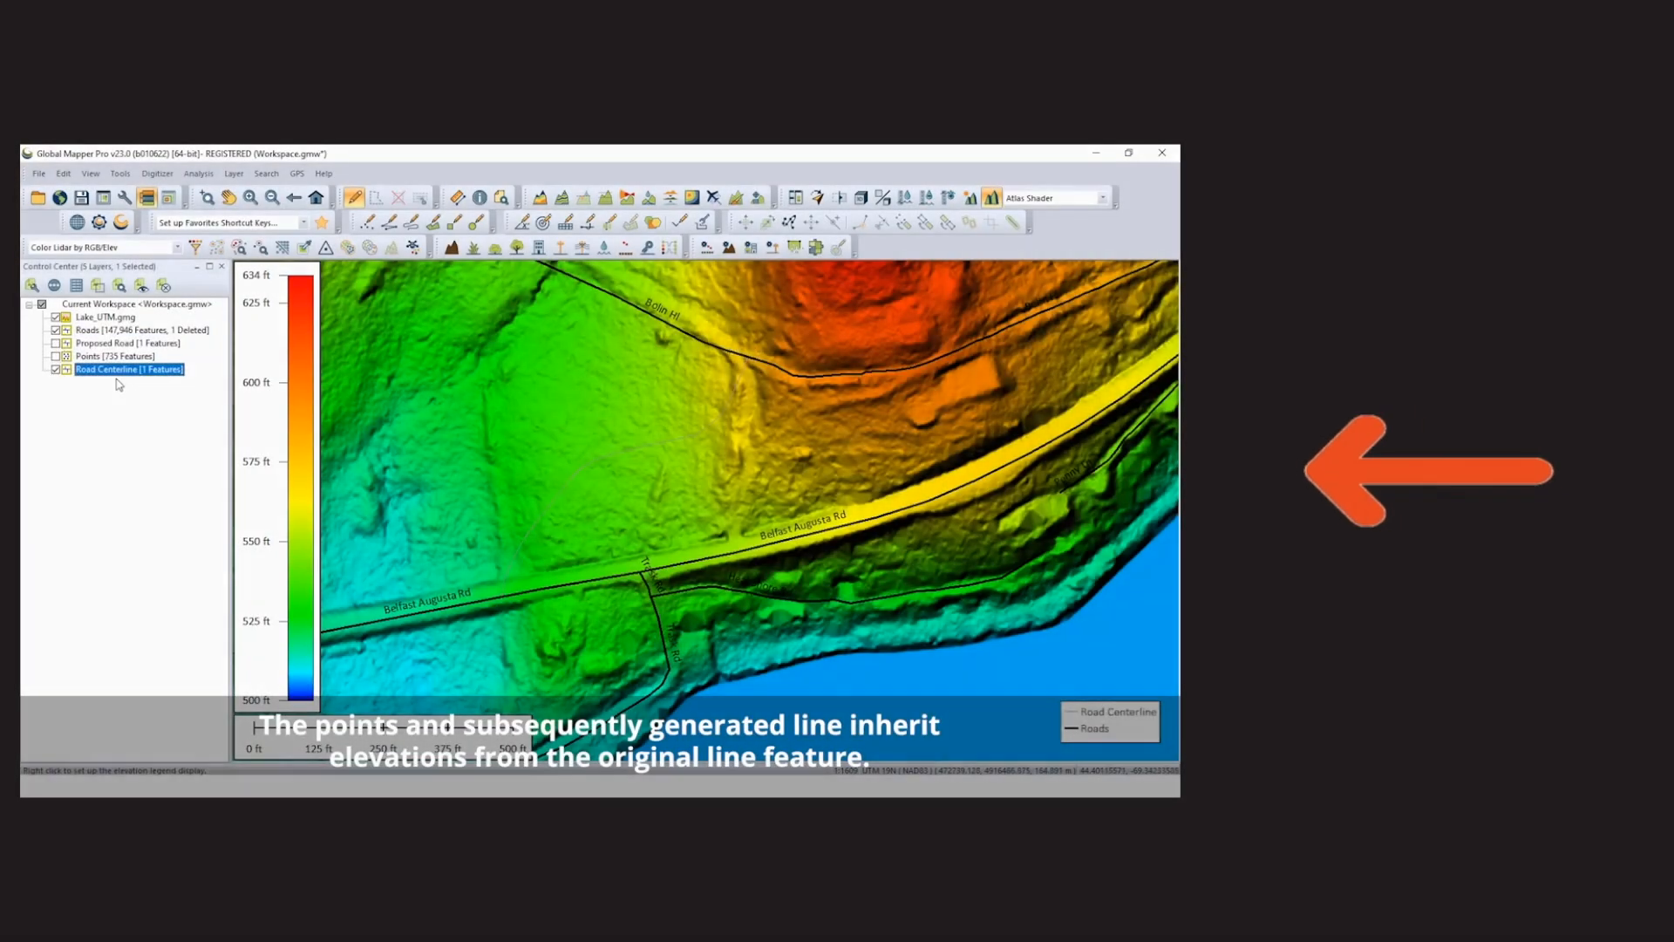
right_click(801, 449)
click(828, 424)
drag(756, 294, 759, 601)
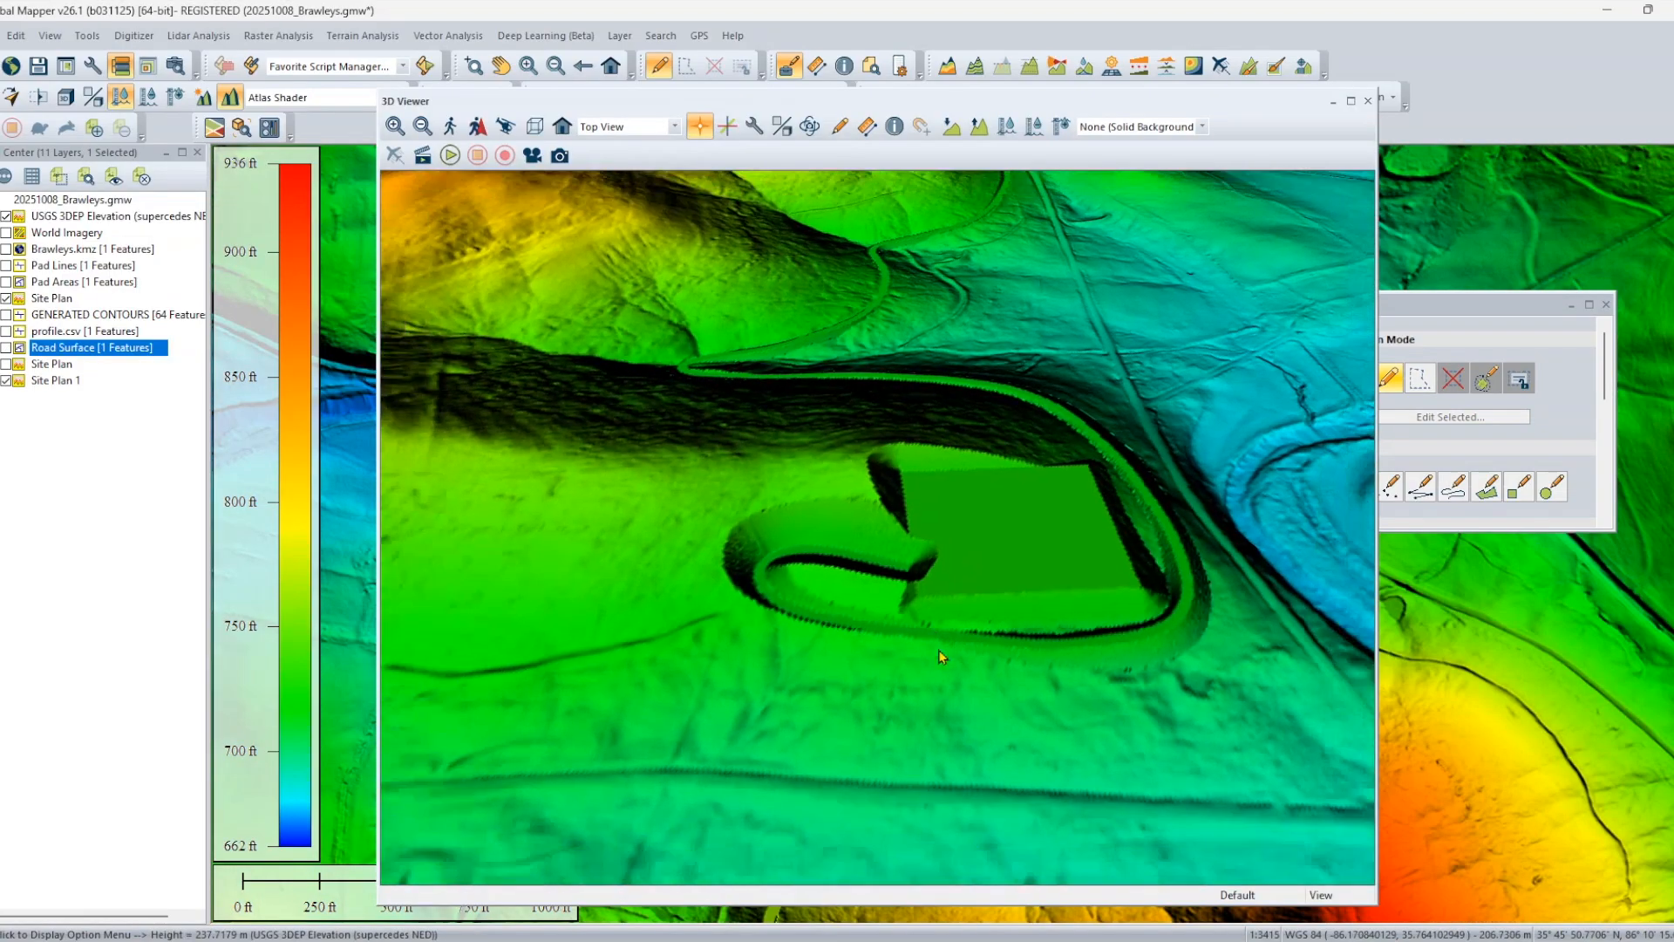
drag(1092, 673, 1107, 727)
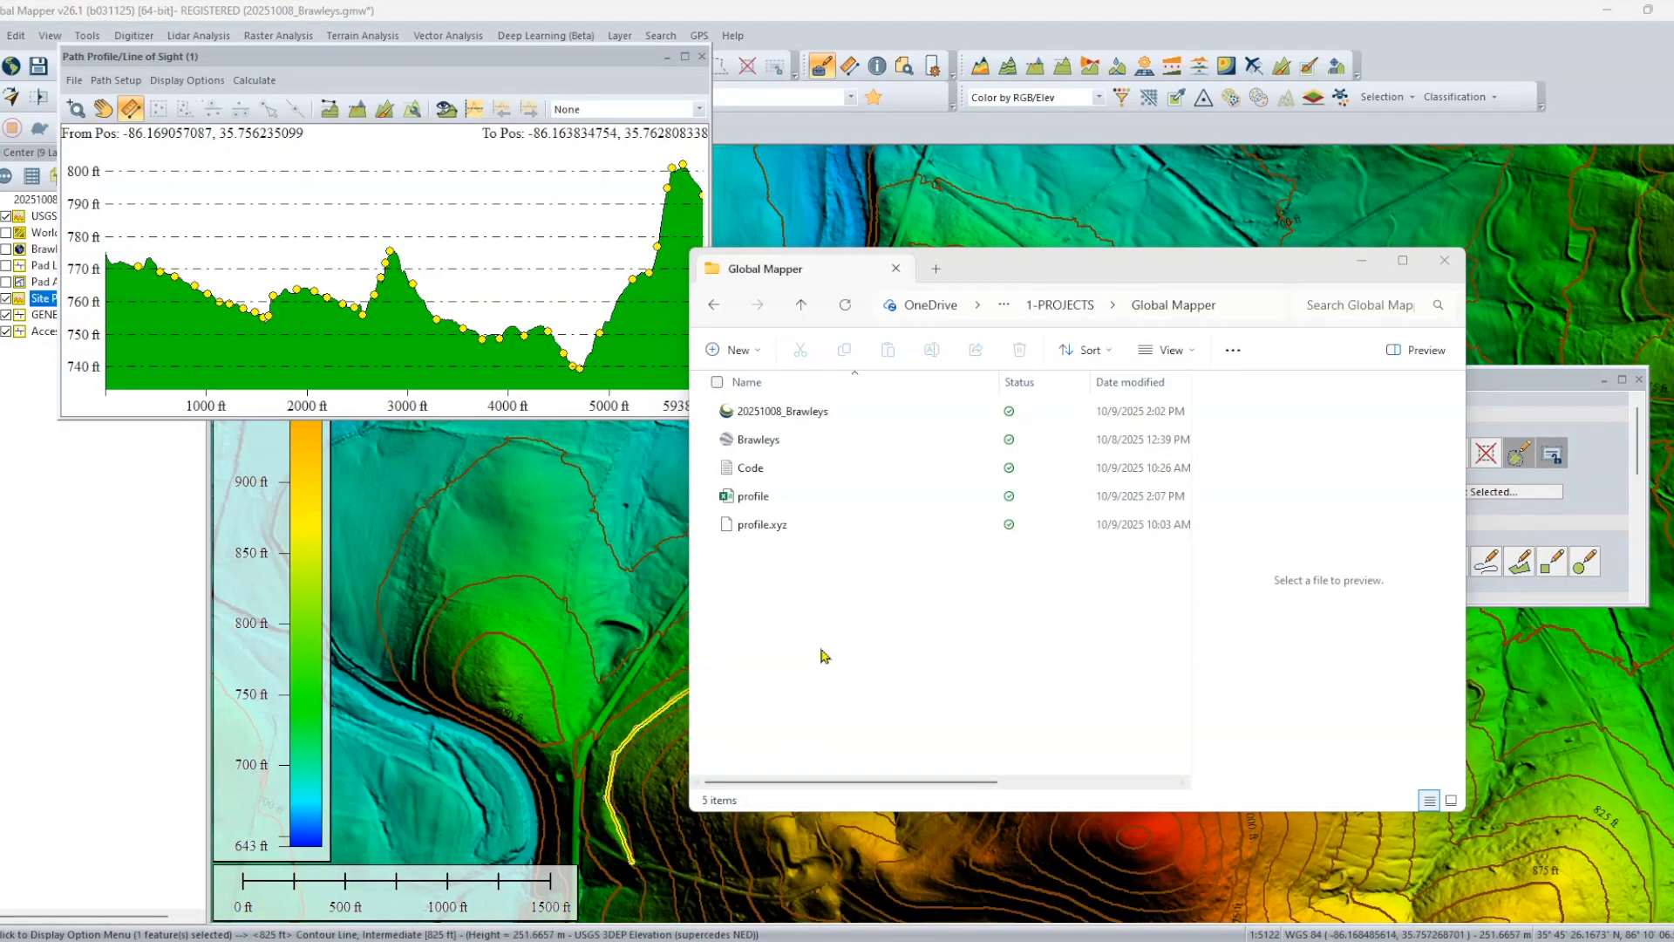
Open the profile spreadsheet from the Global Mapper project folder in Excel.
click(760, 504)
double_click(759, 506)
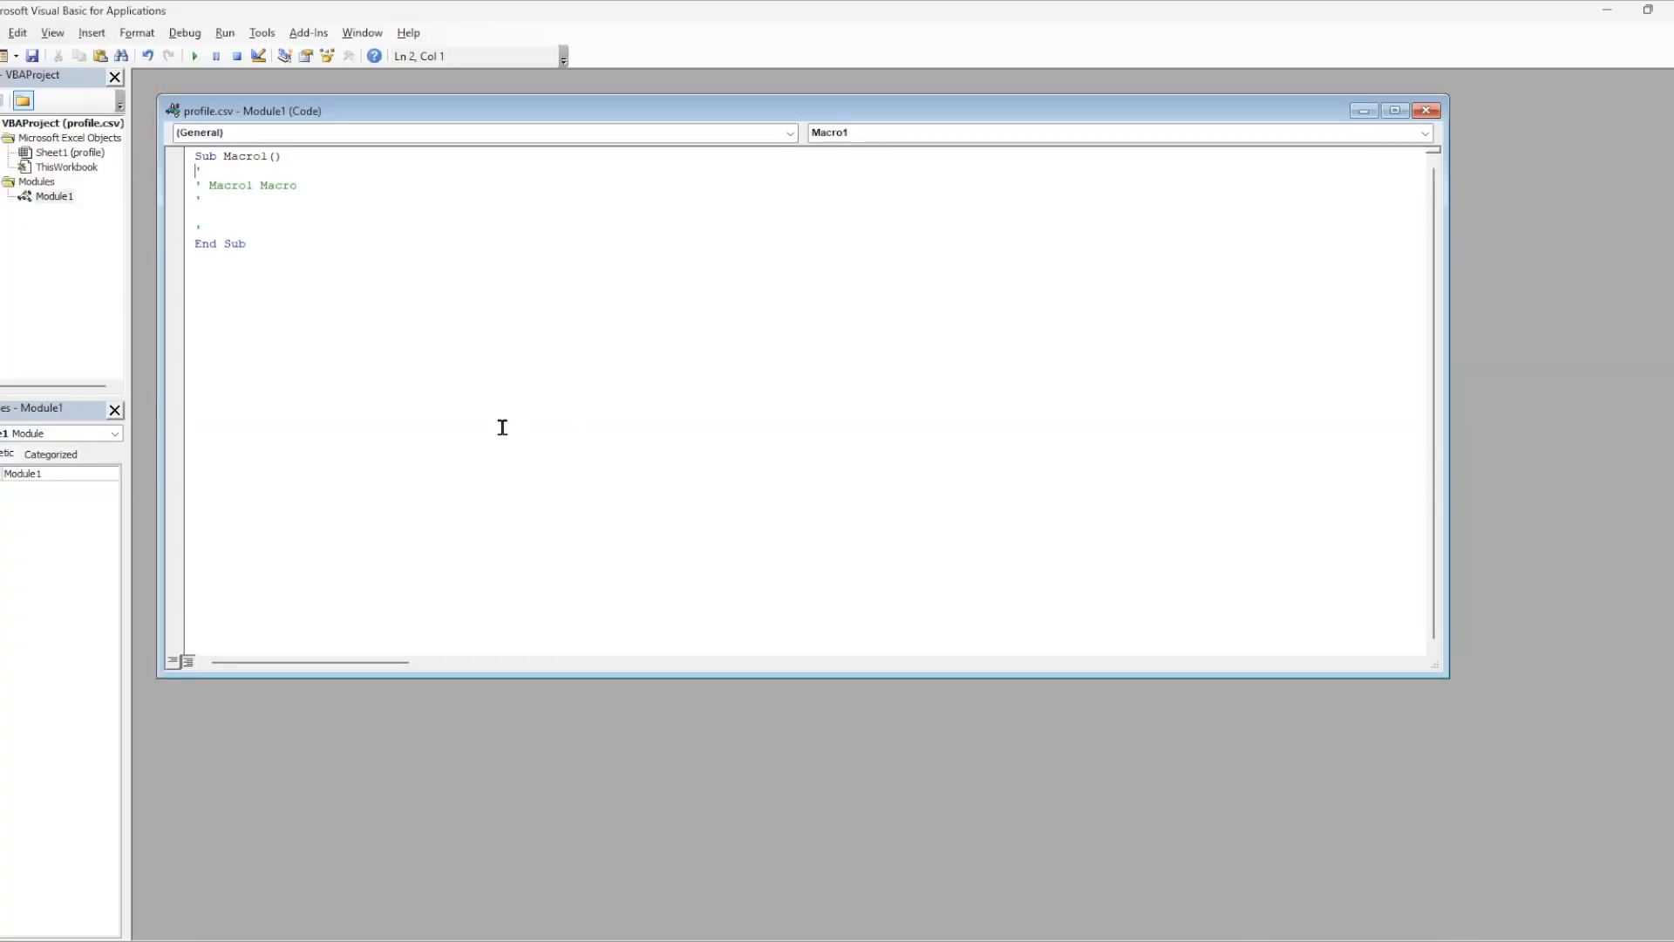
Replace the Macro1 code in Module1 with the copied Smooth3DAlignment_VehicleAware_InPlace macro and run it.
key(ctrl+a)
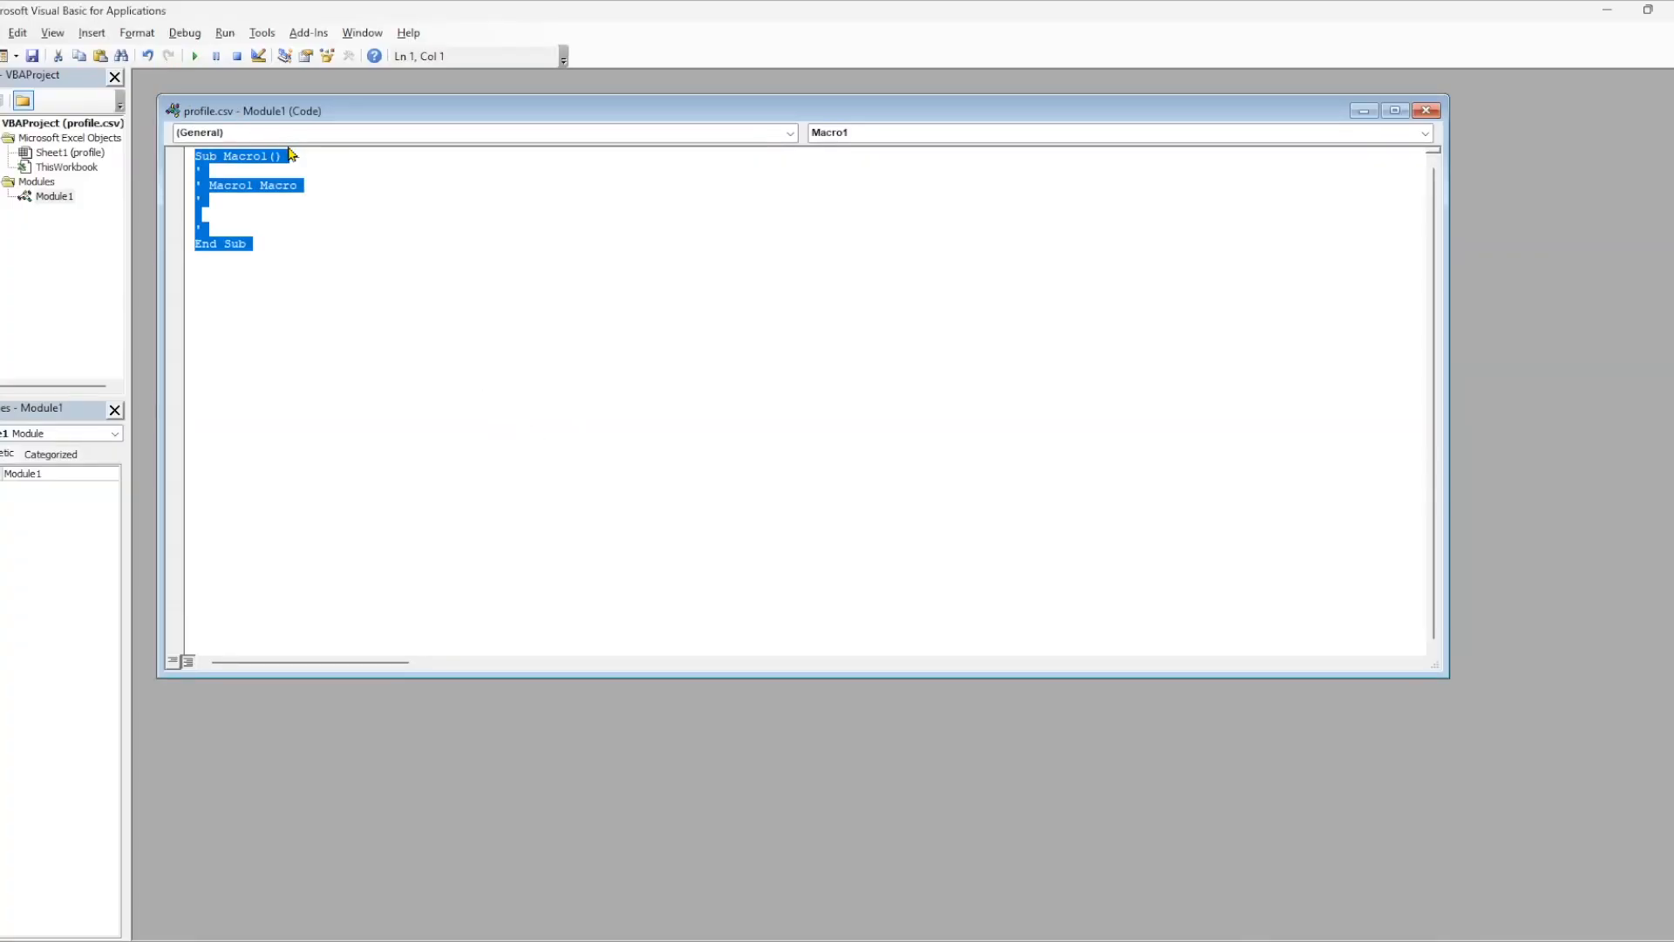
key(ctrl+v)
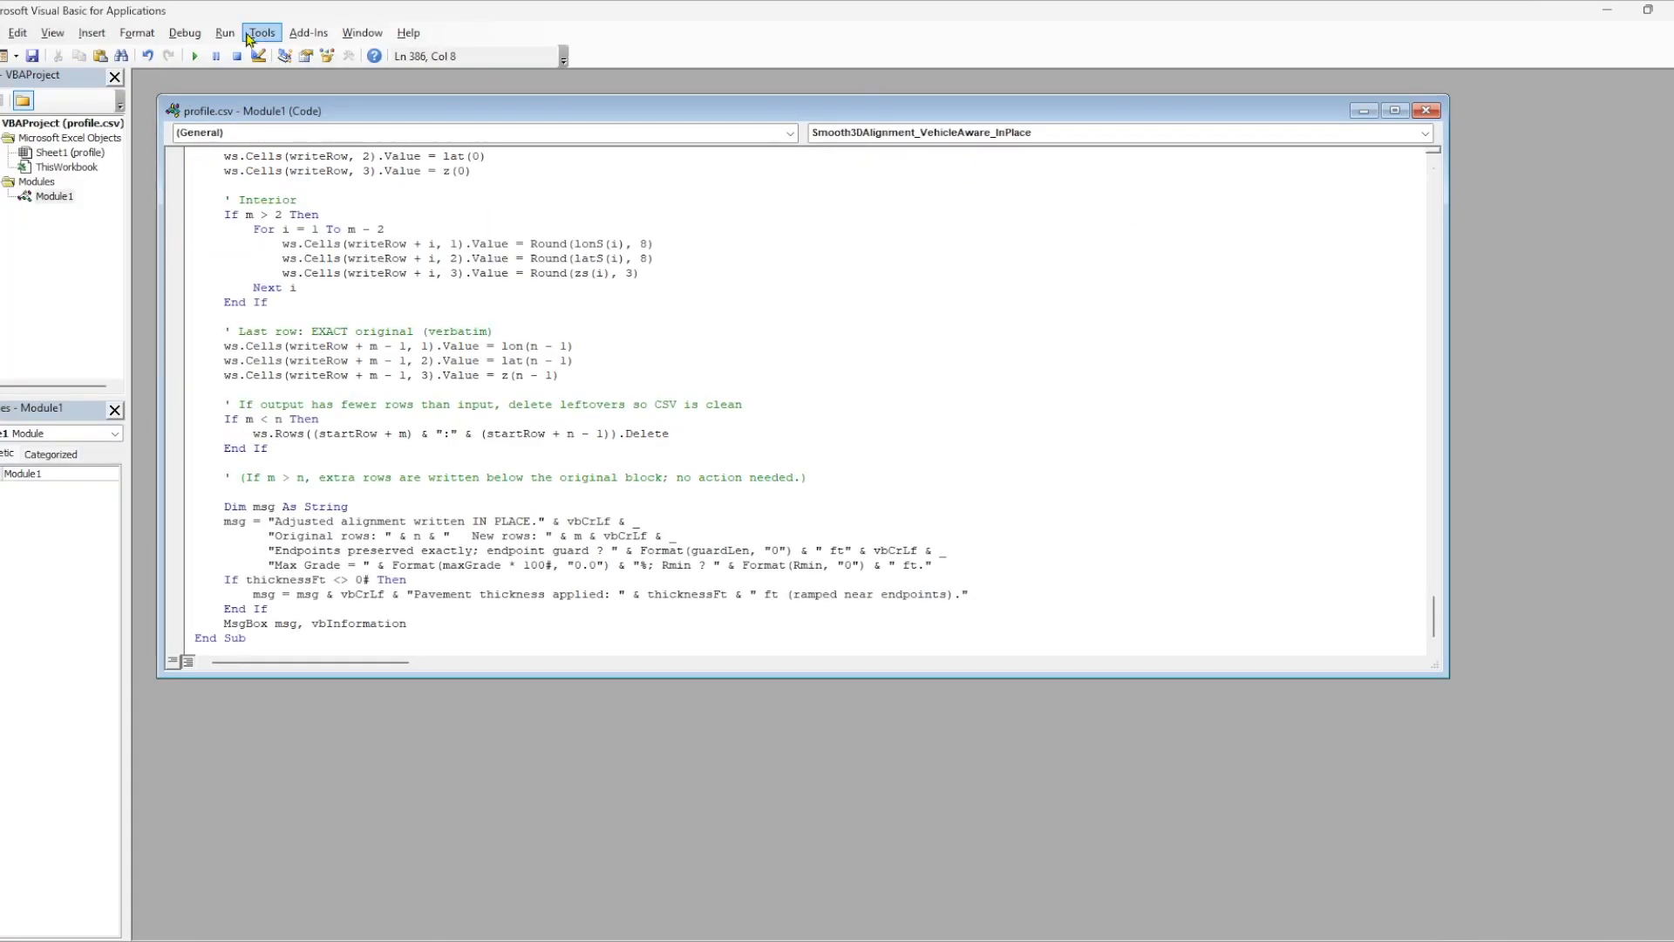
click(197, 56)
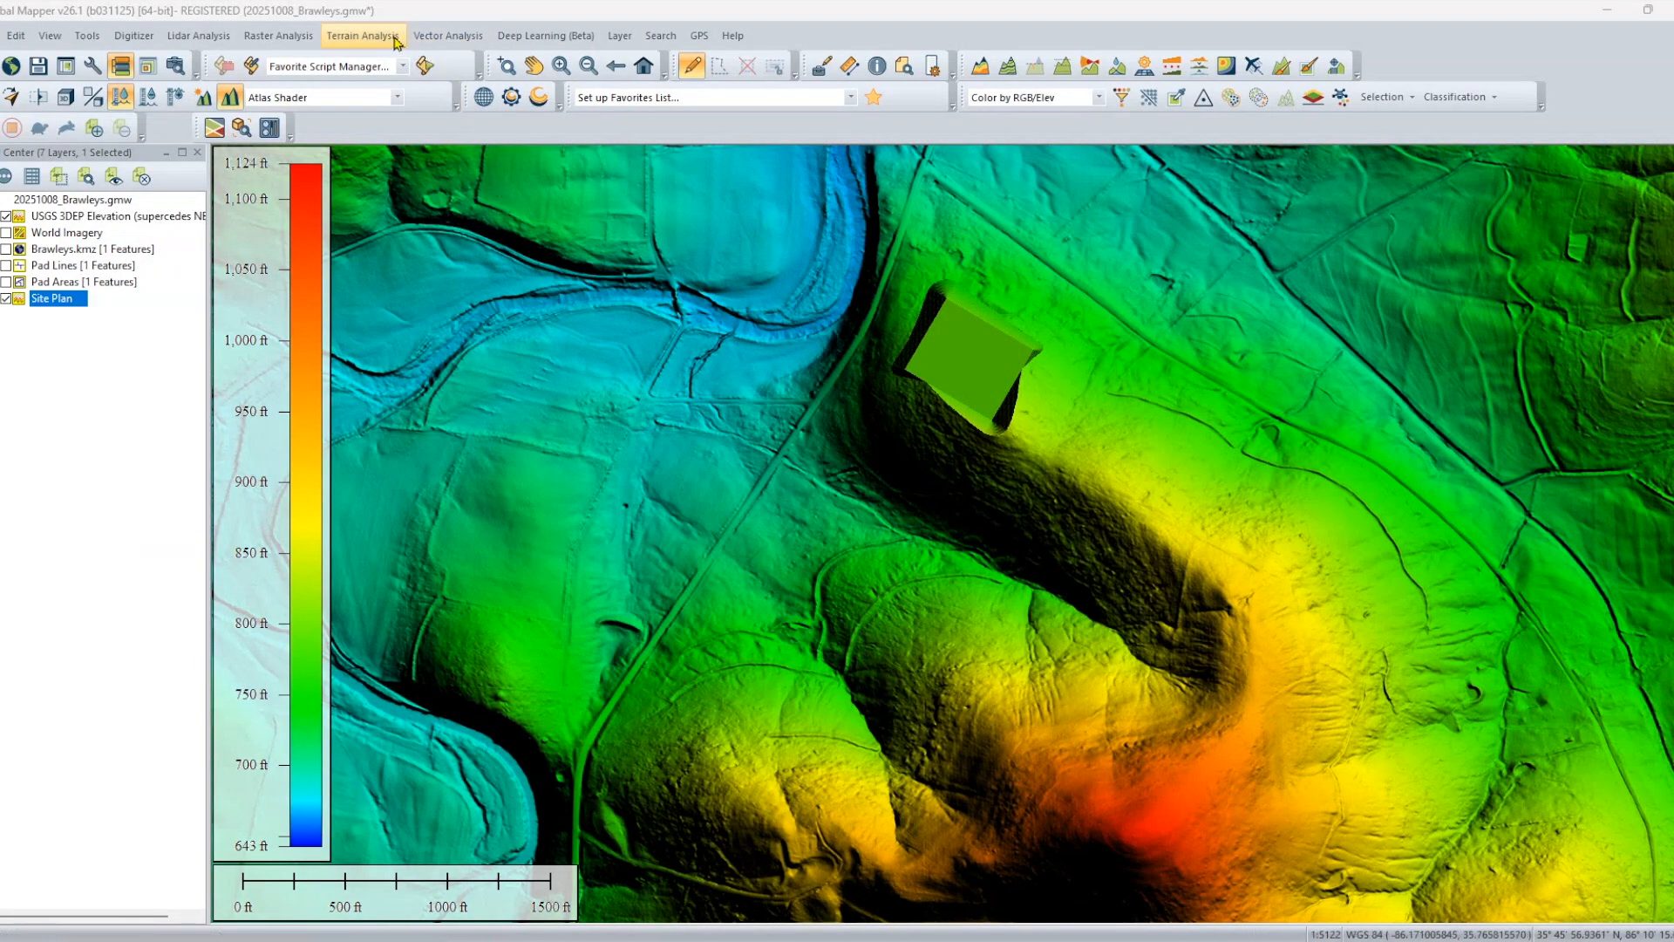
Generate contours at a 25 ft interval from the USGS 3DEP Elevation and Site Plan layers for all loaded data.
click(387, 36)
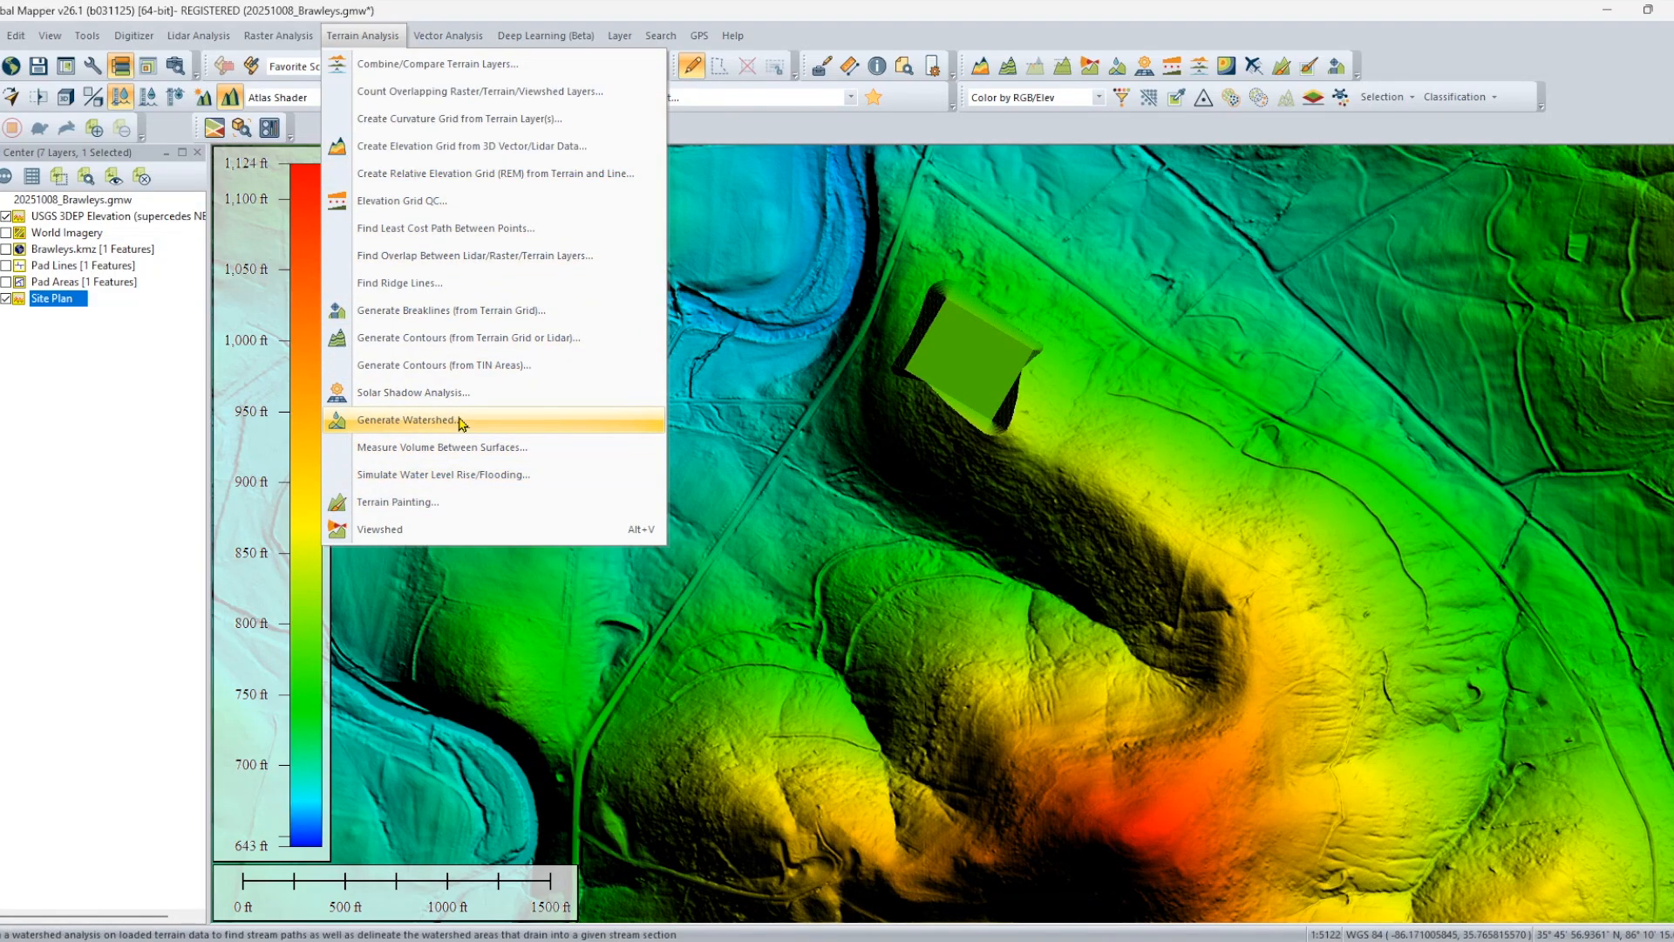
click(463, 345)
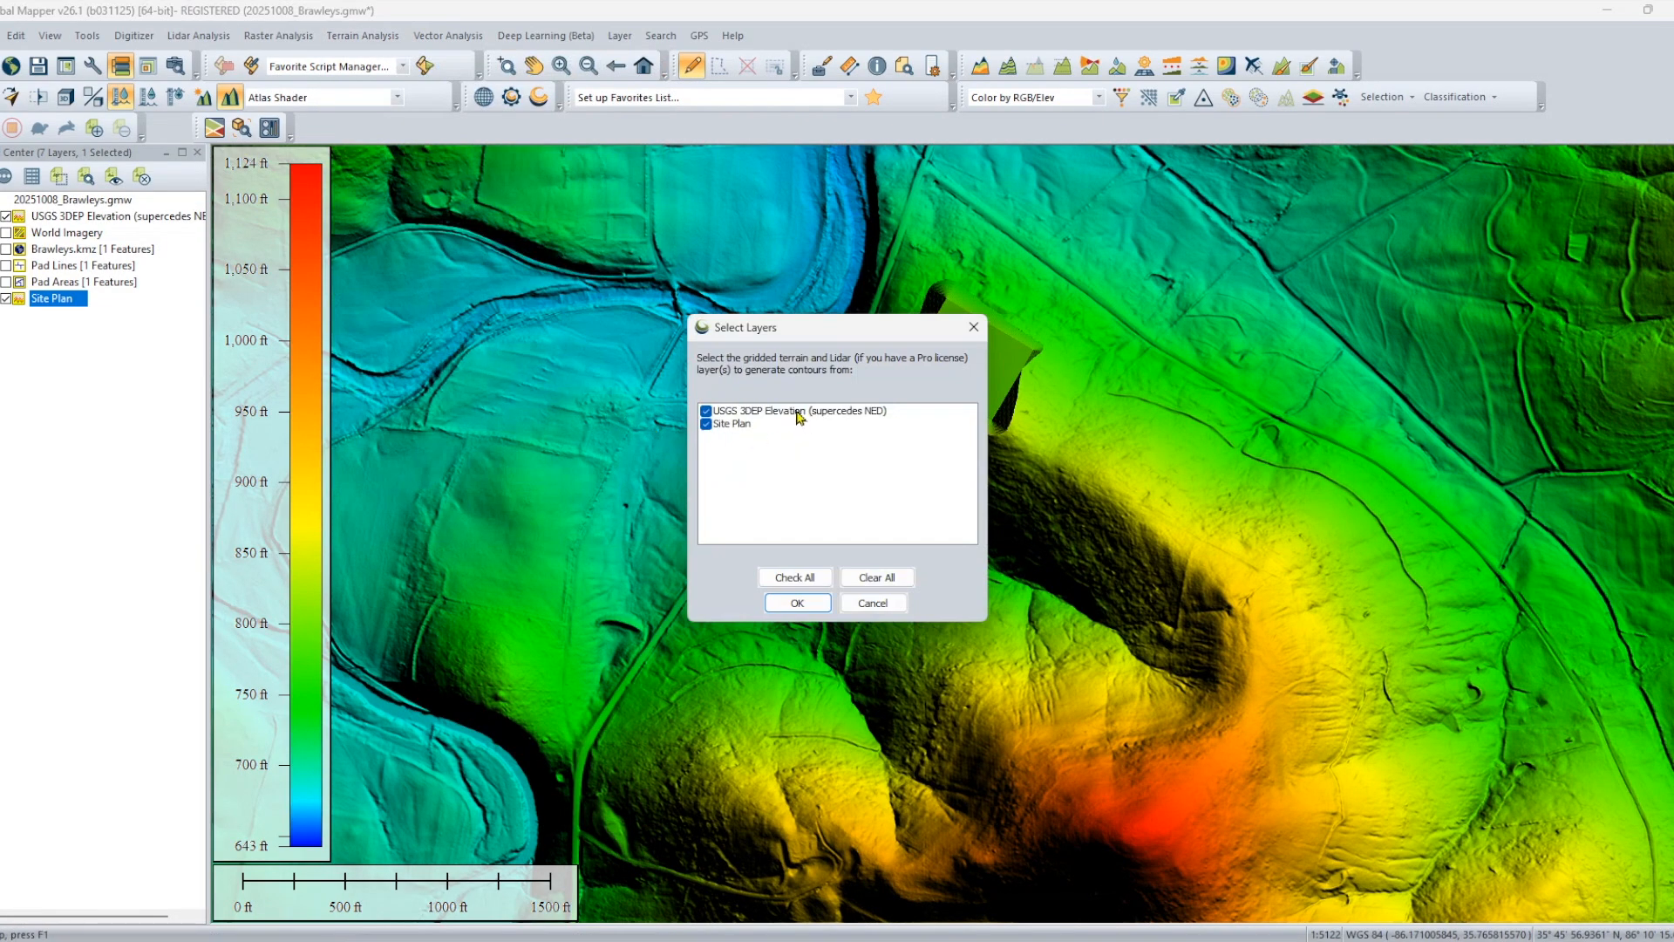
click(797, 603)
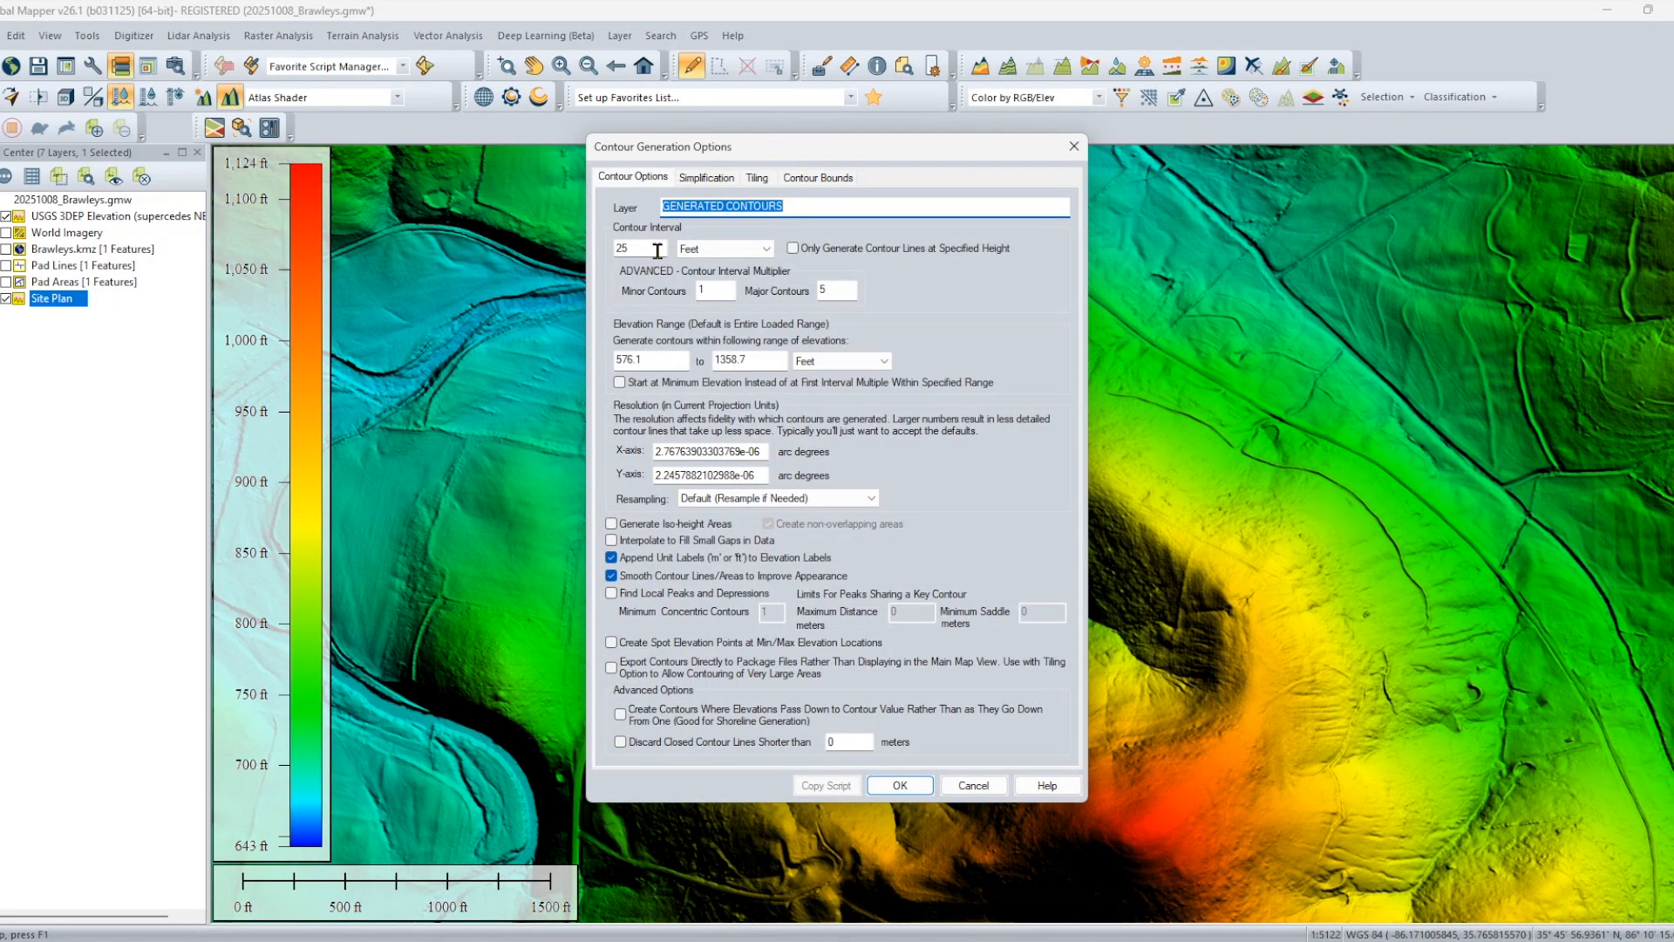
click(797, 177)
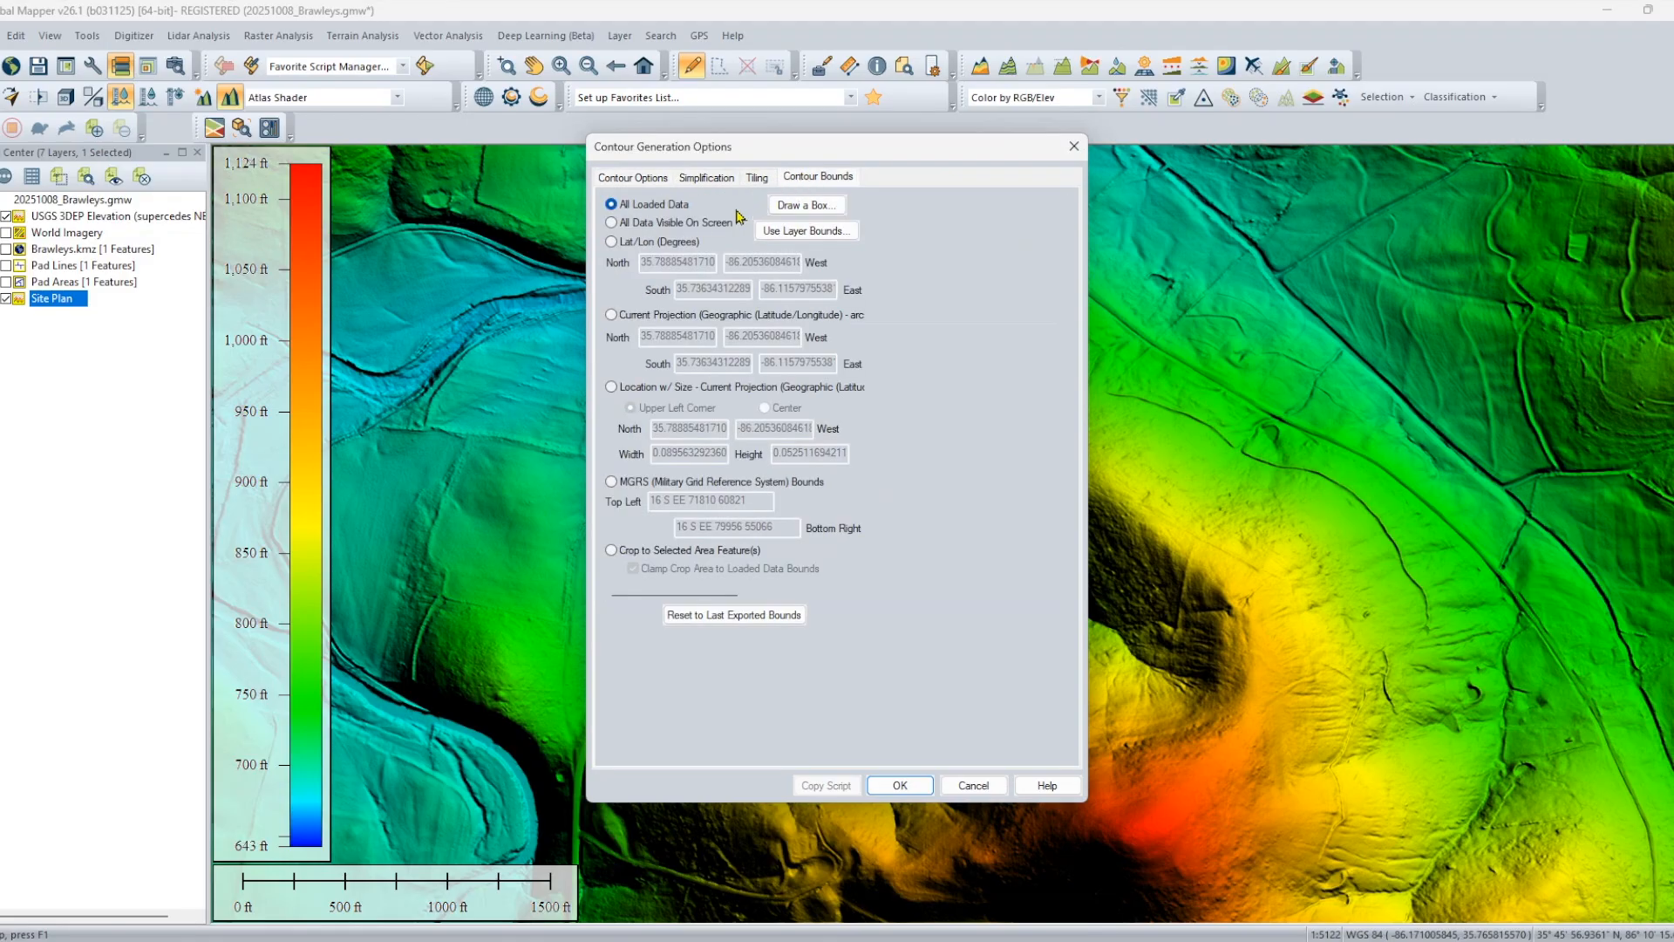
click(633, 178)
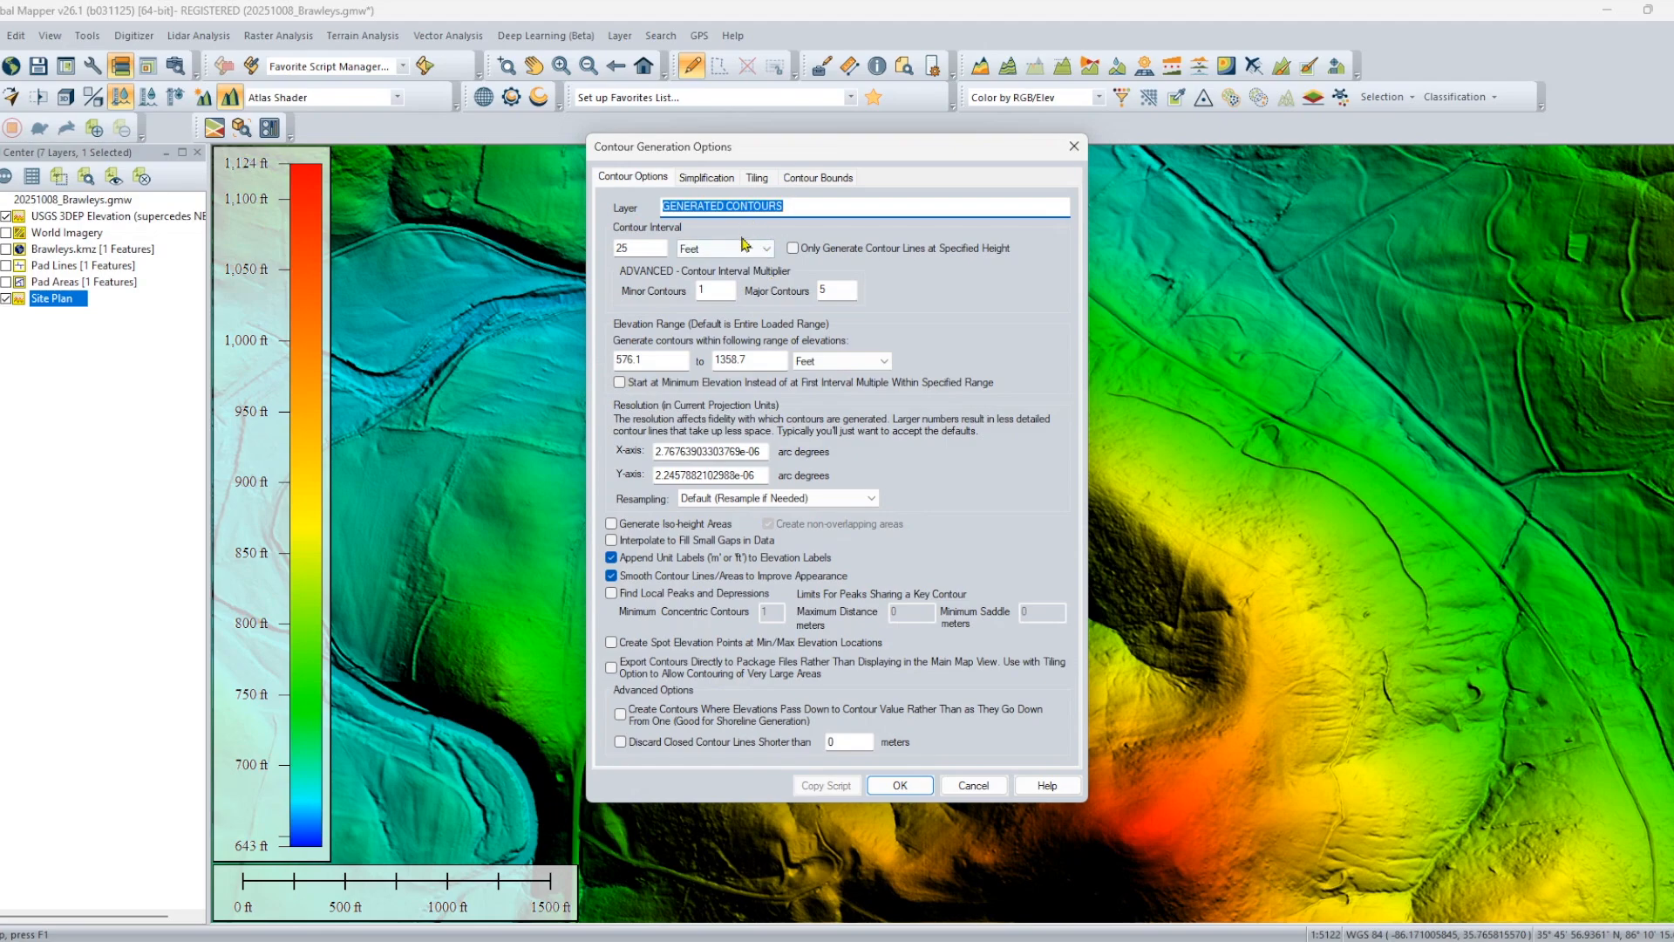
click(907, 786)
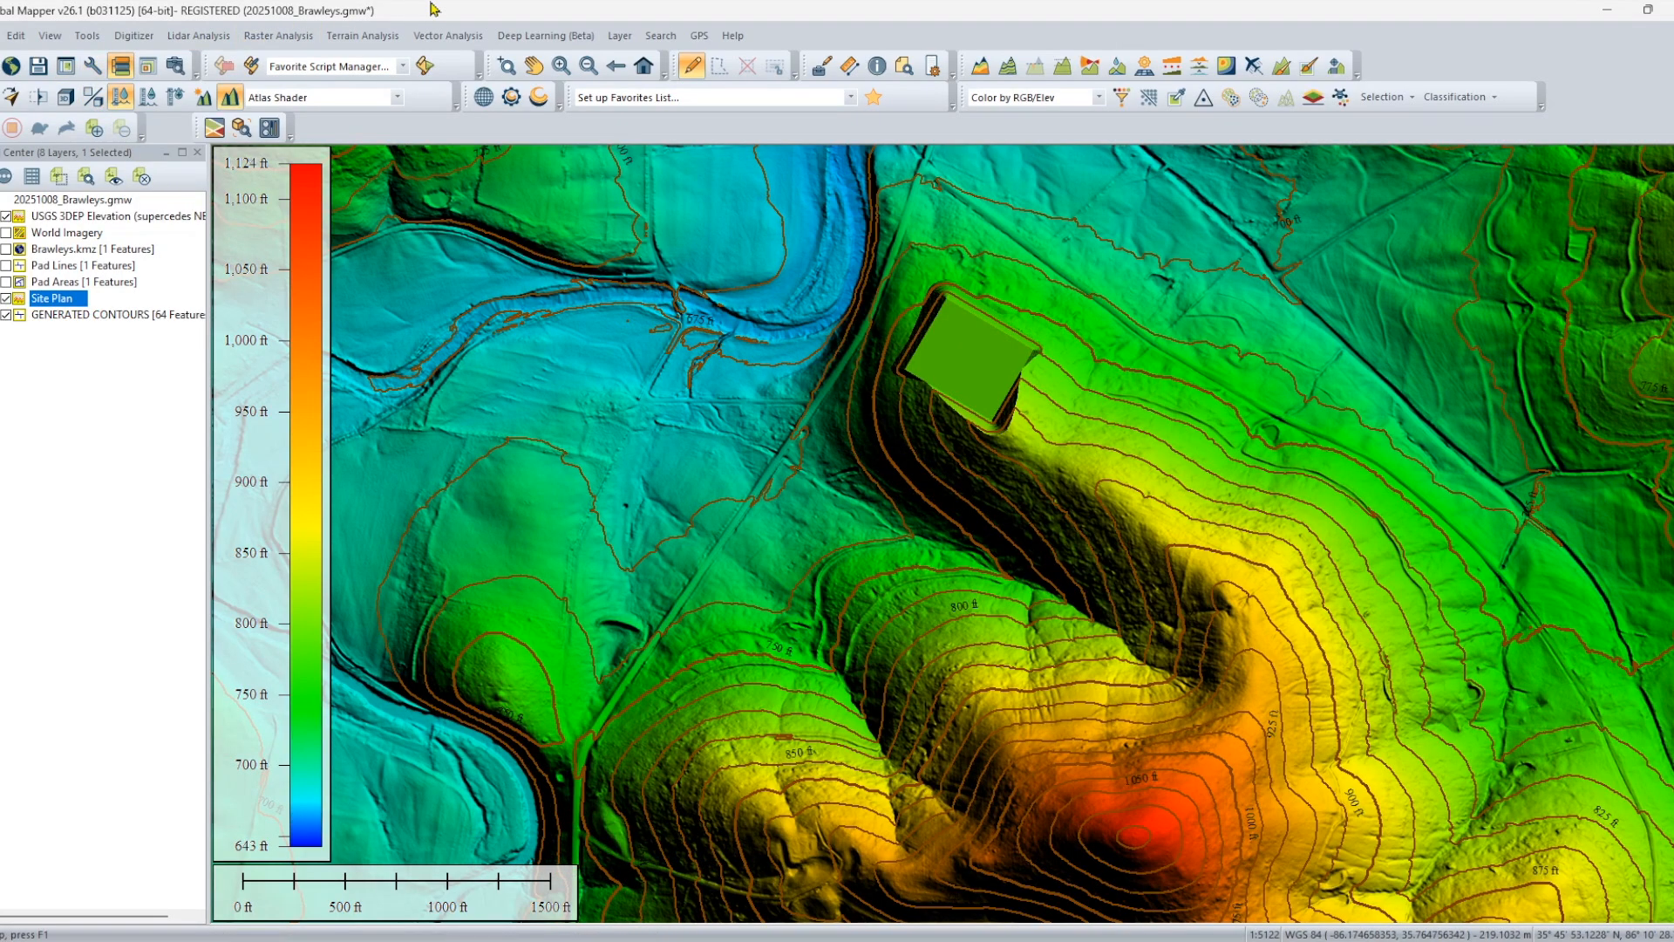
Start a new line feature near the southern road and digitize about 1,620 ft along the first hill's contours to the draw.
click(188, 36)
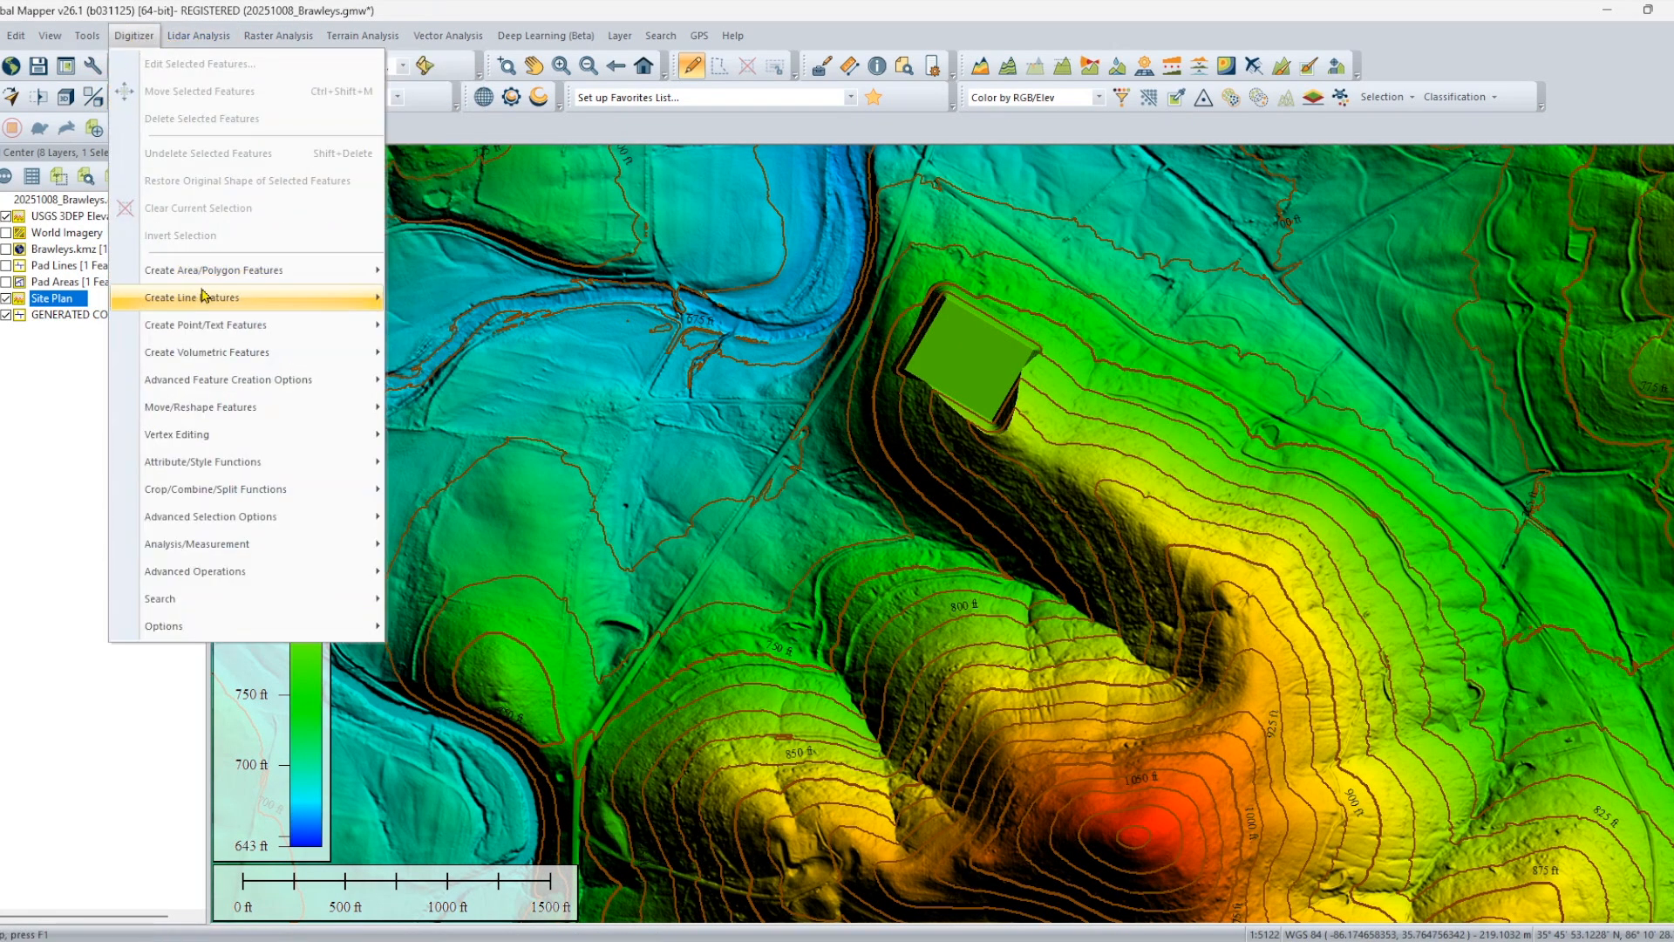
mouse_move(200, 298)
click(454, 299)
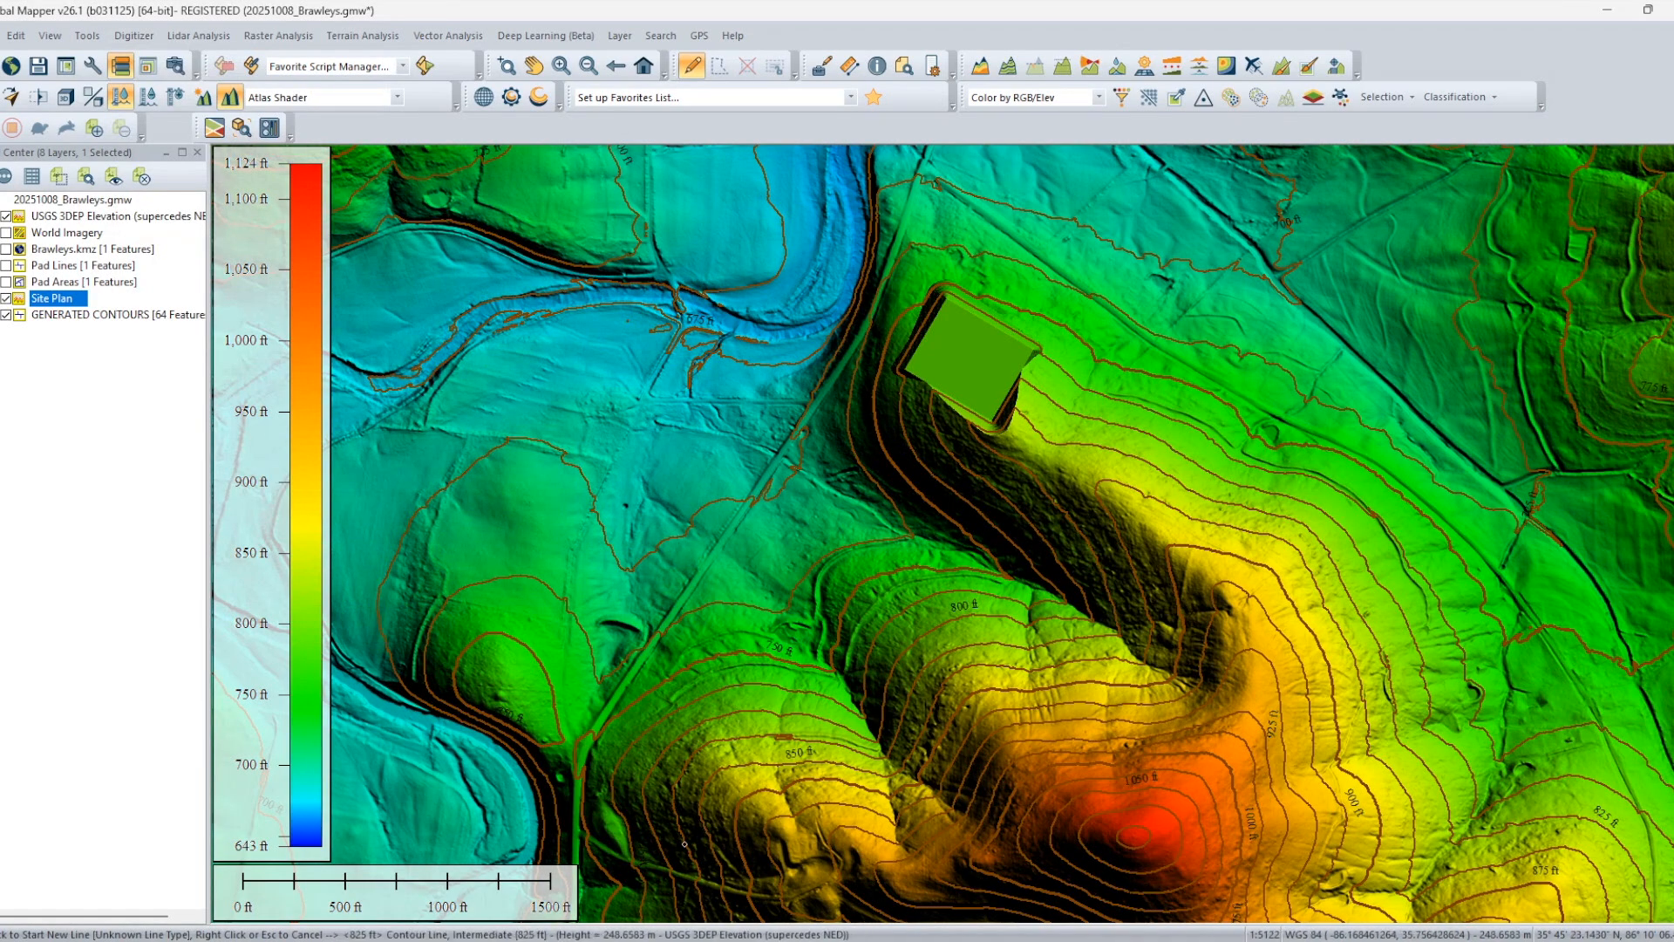
click(632, 861)
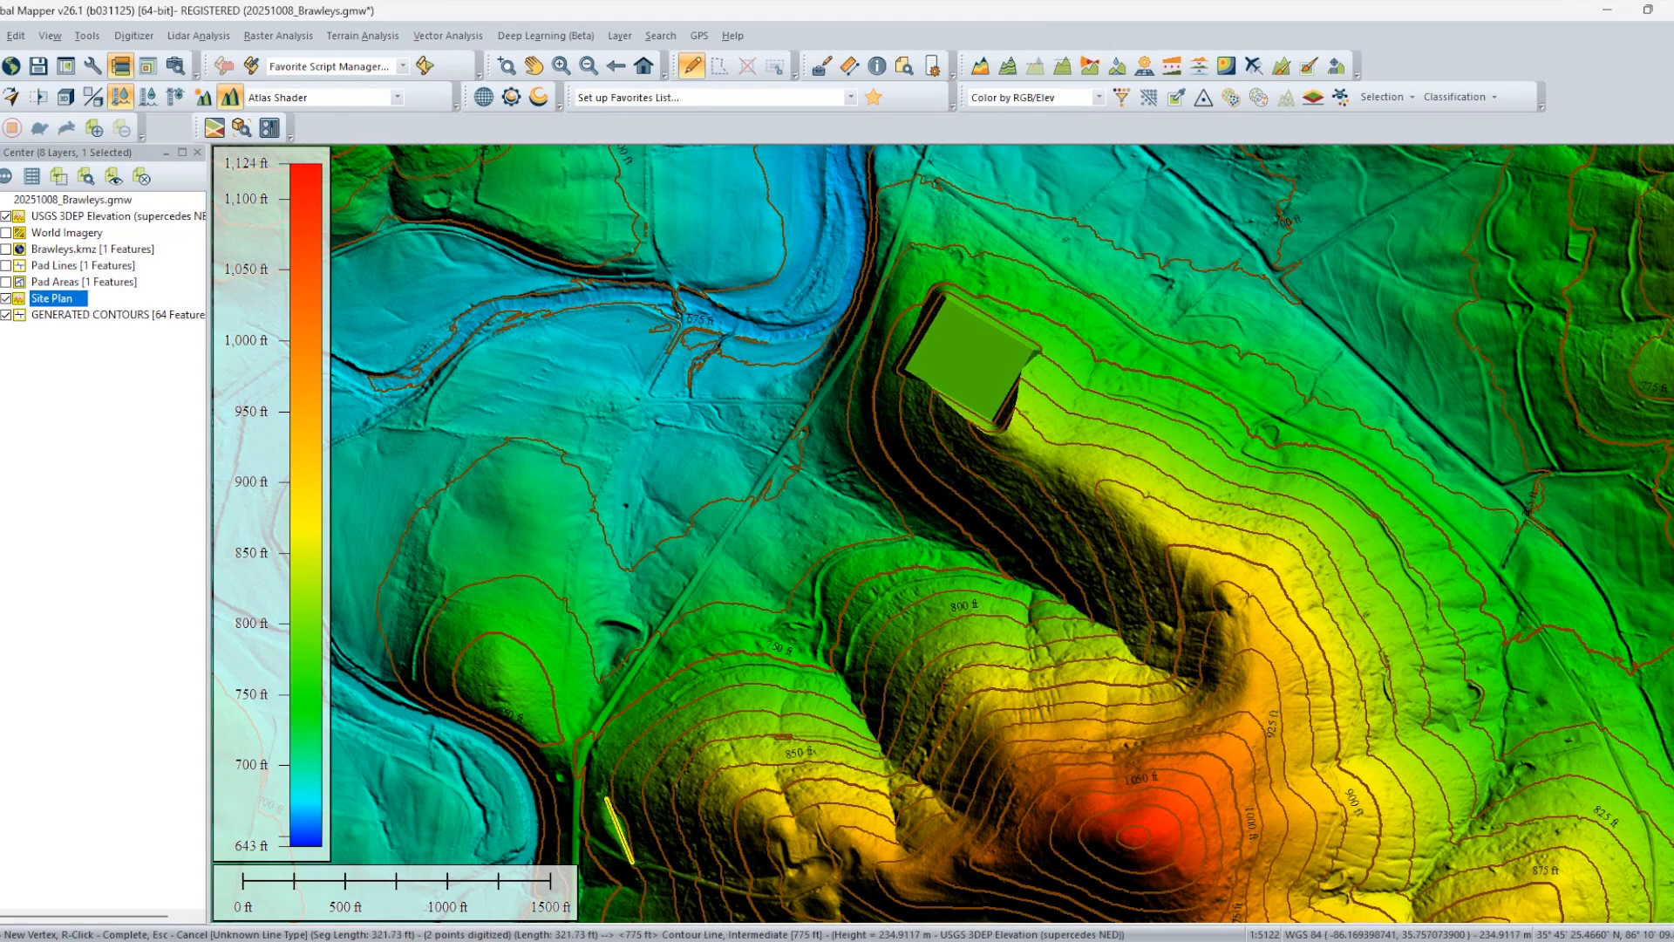
click(606, 796)
click(615, 754)
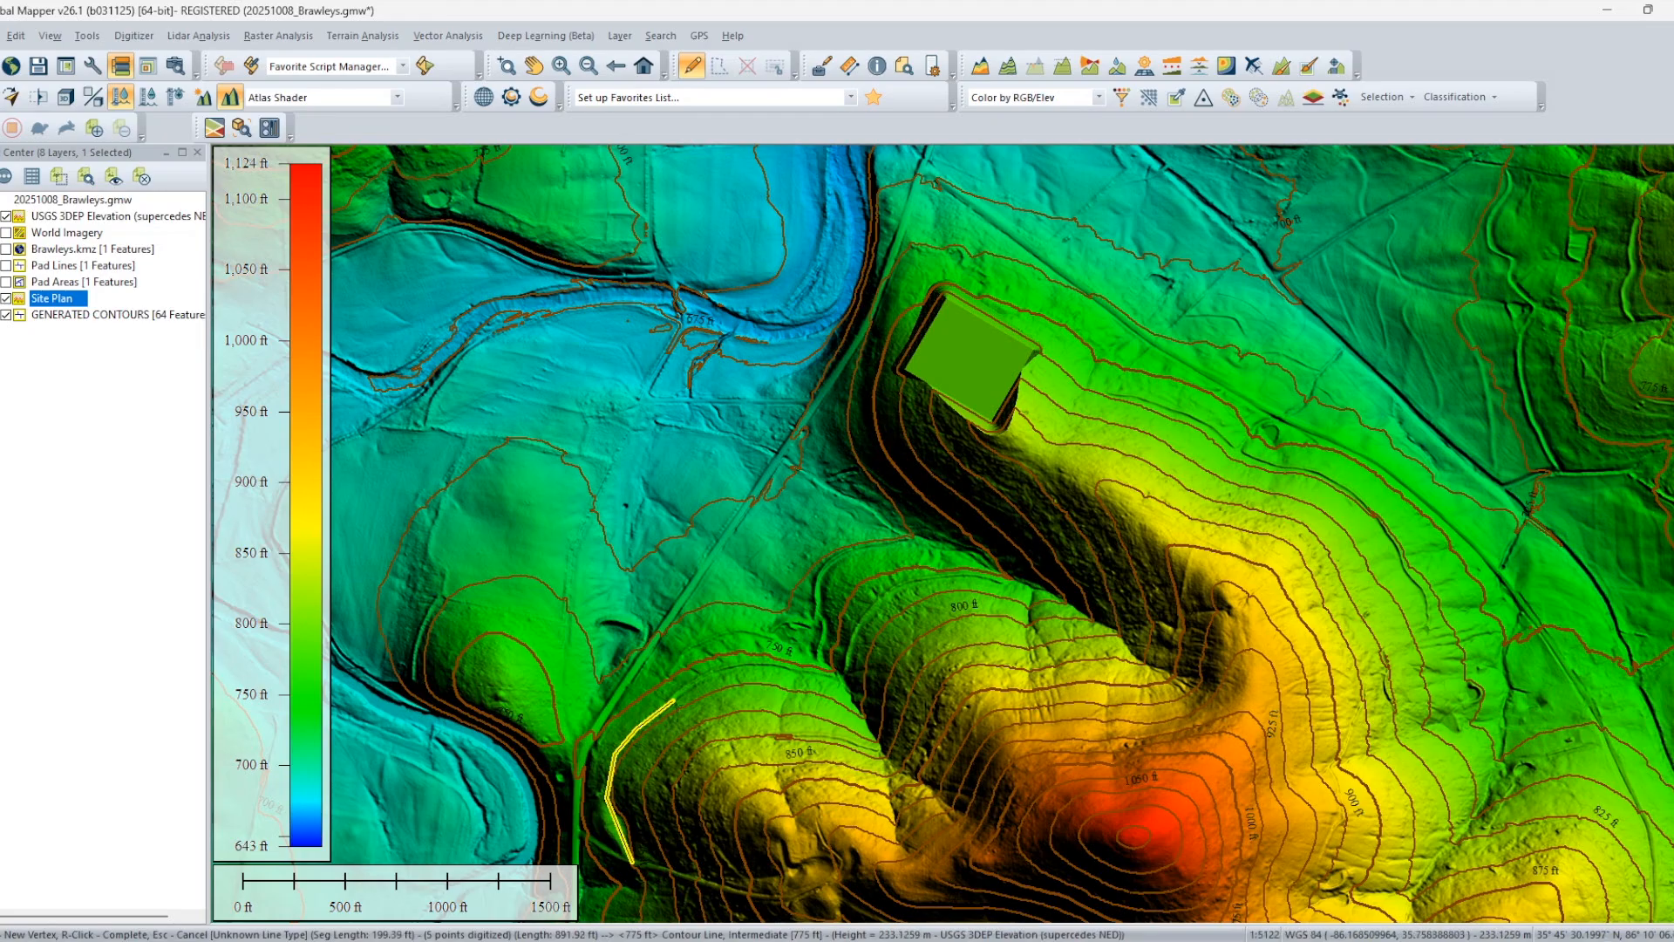
click(676, 701)
click(700, 684)
click(719, 673)
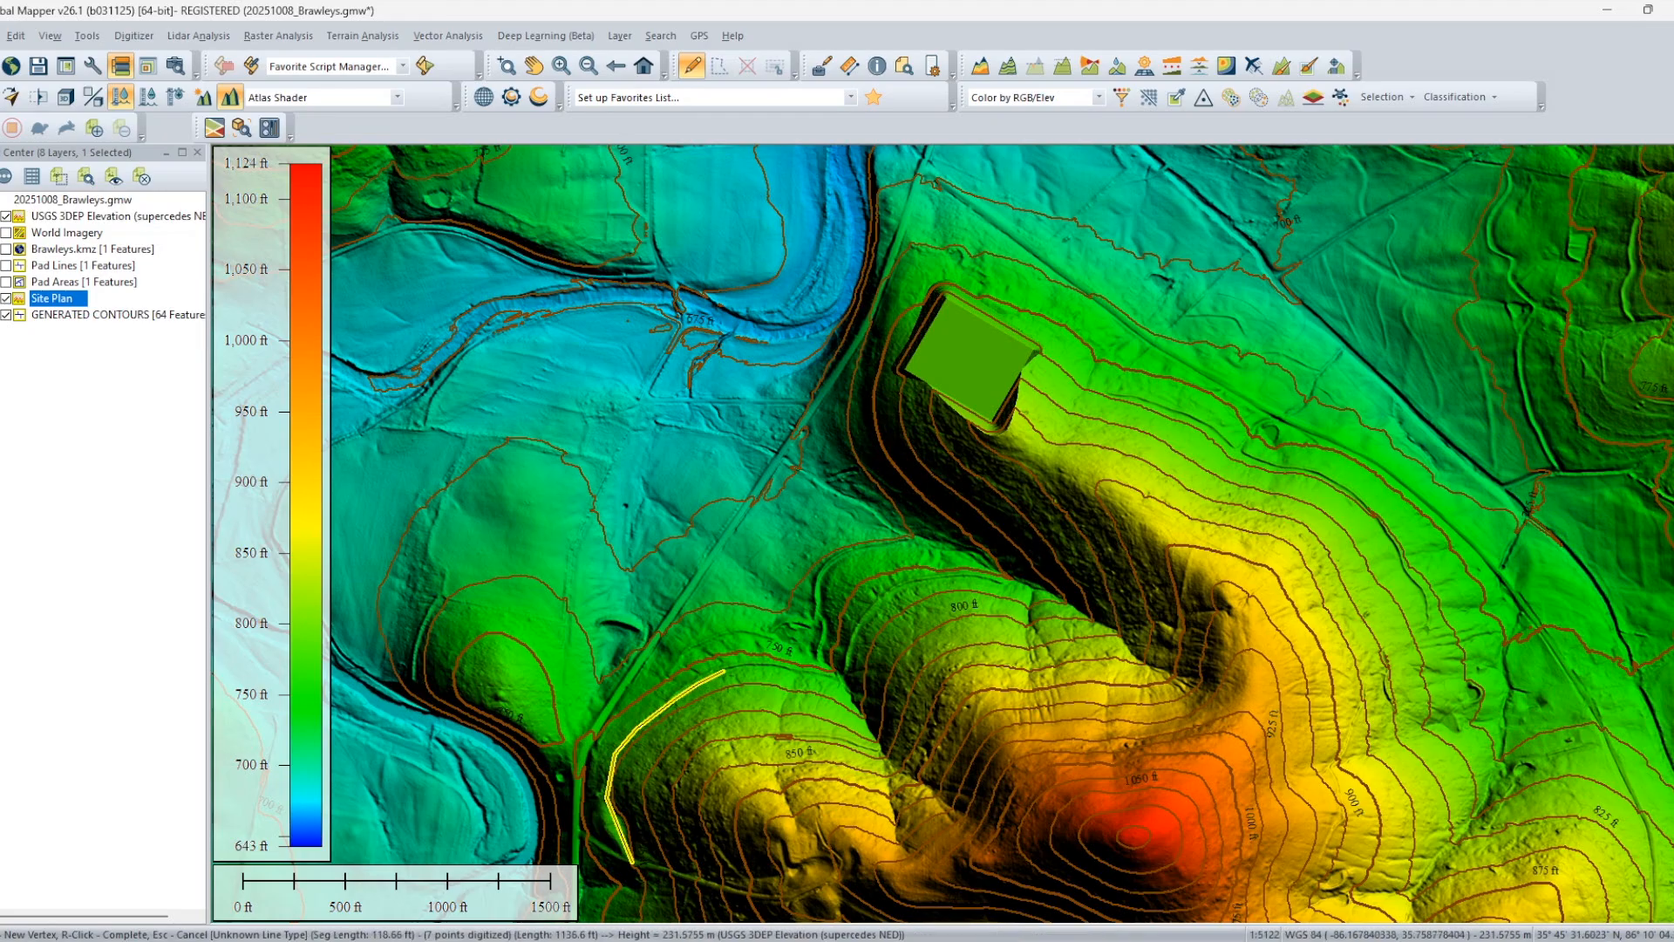
click(785, 669)
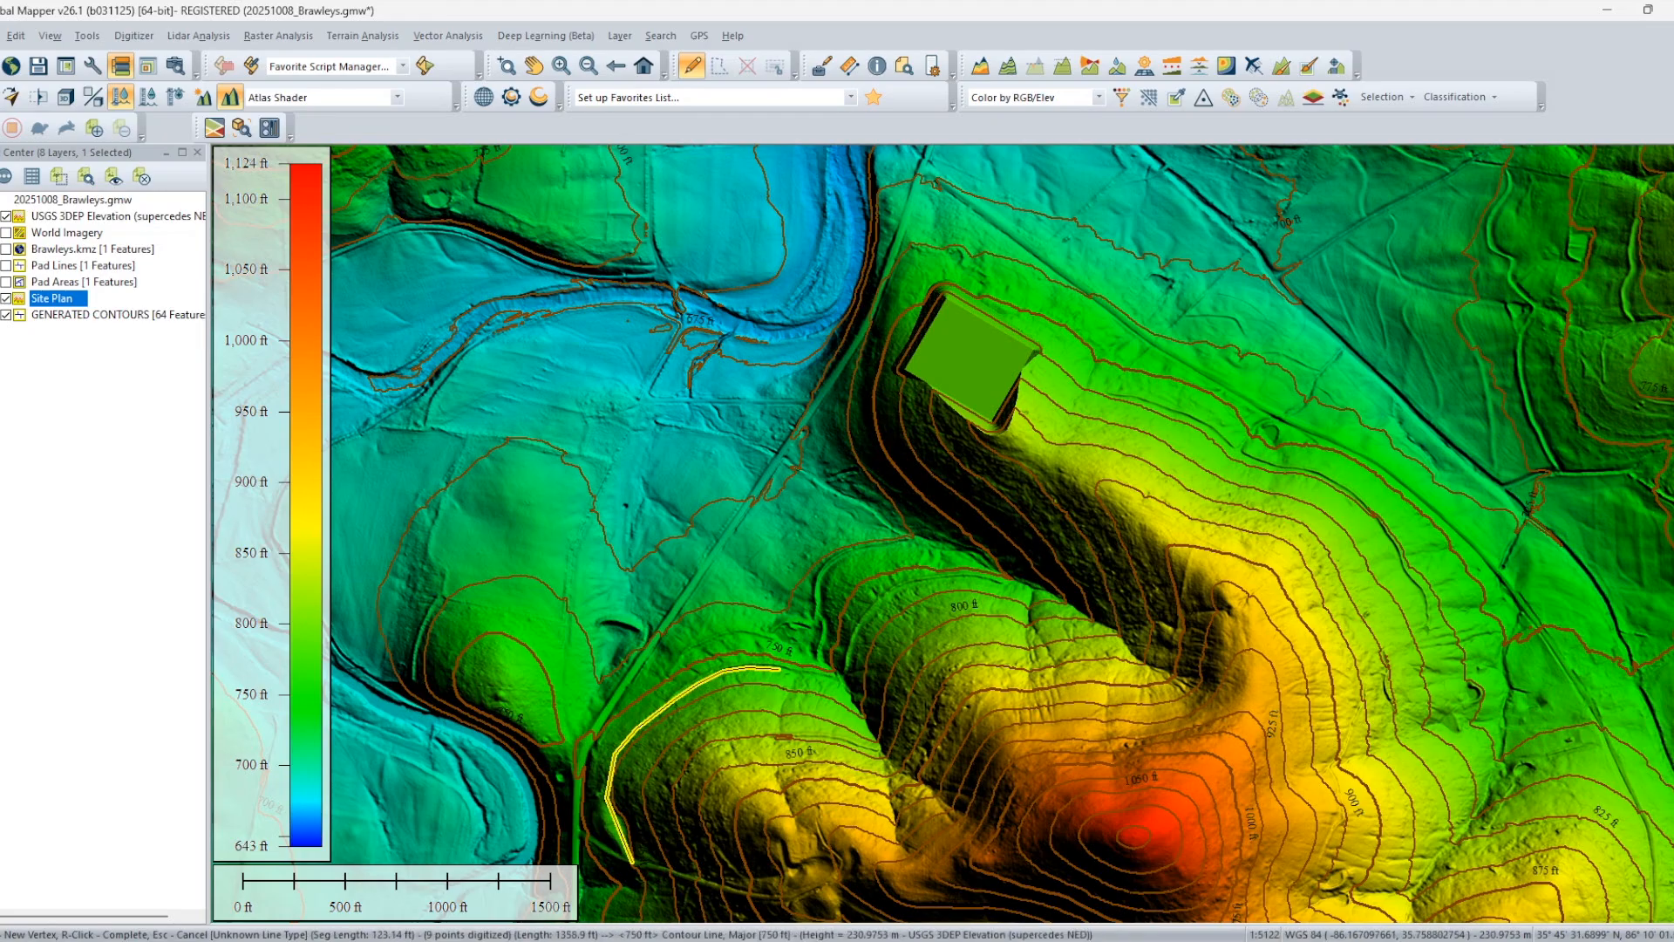
key(alt)
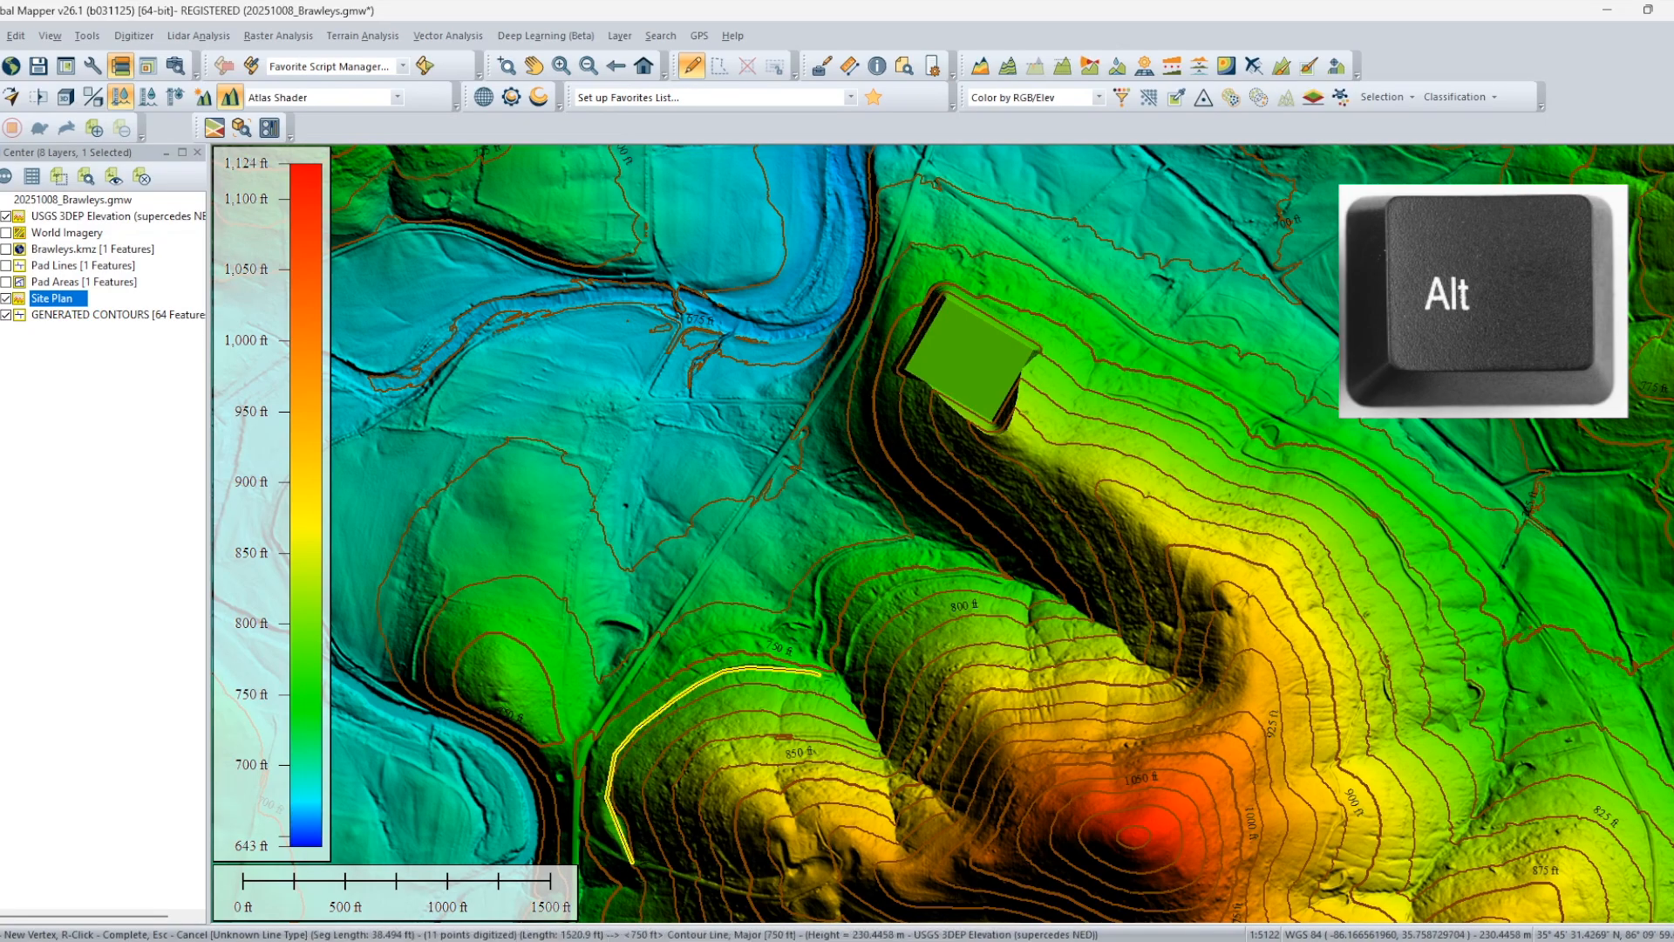
click(832, 676)
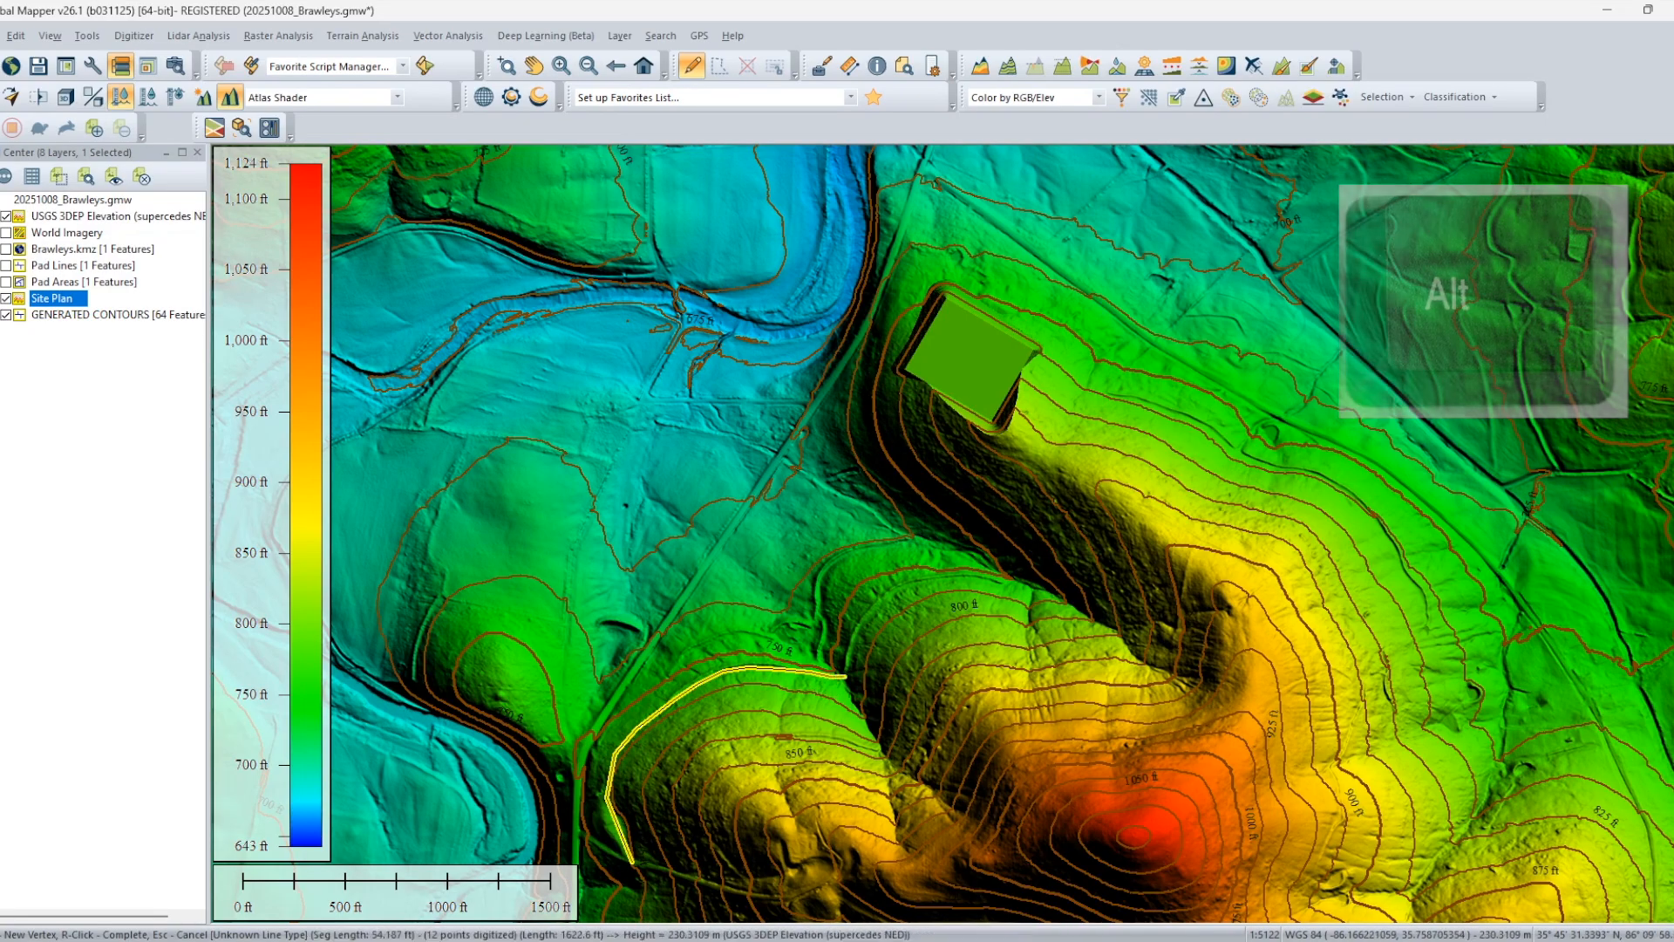
click(847, 672)
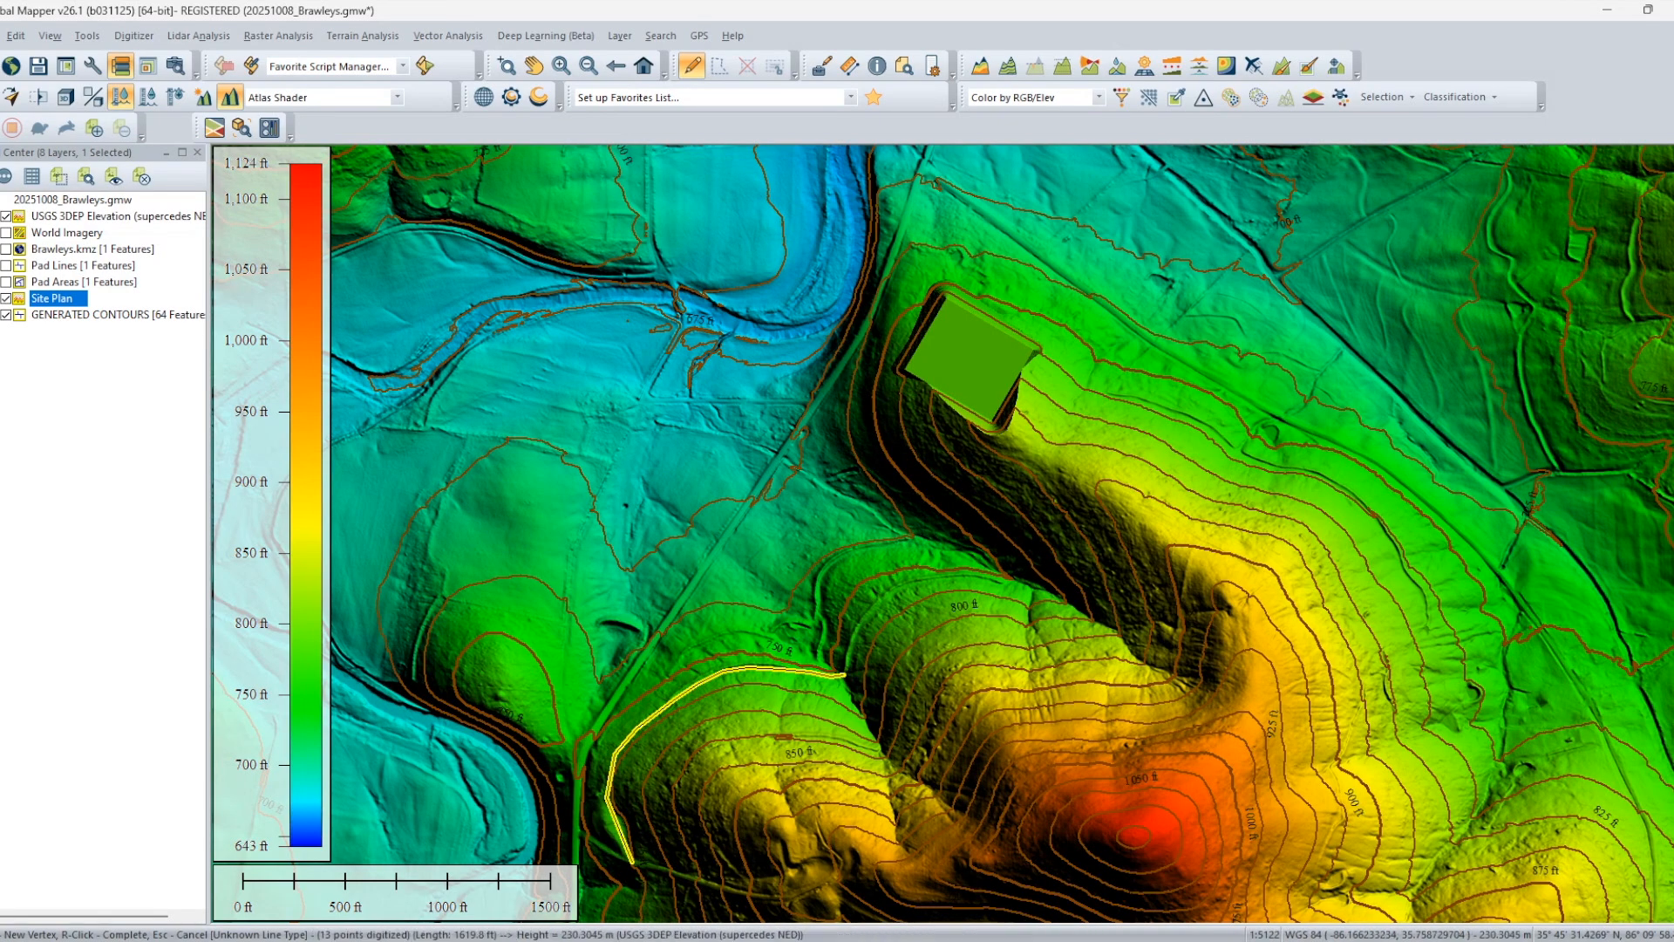
Continue the line from the draw around the second hill, following the 750 ft contour, to about 2,770 ft total length.
click(863, 620)
click(889, 590)
click(921, 578)
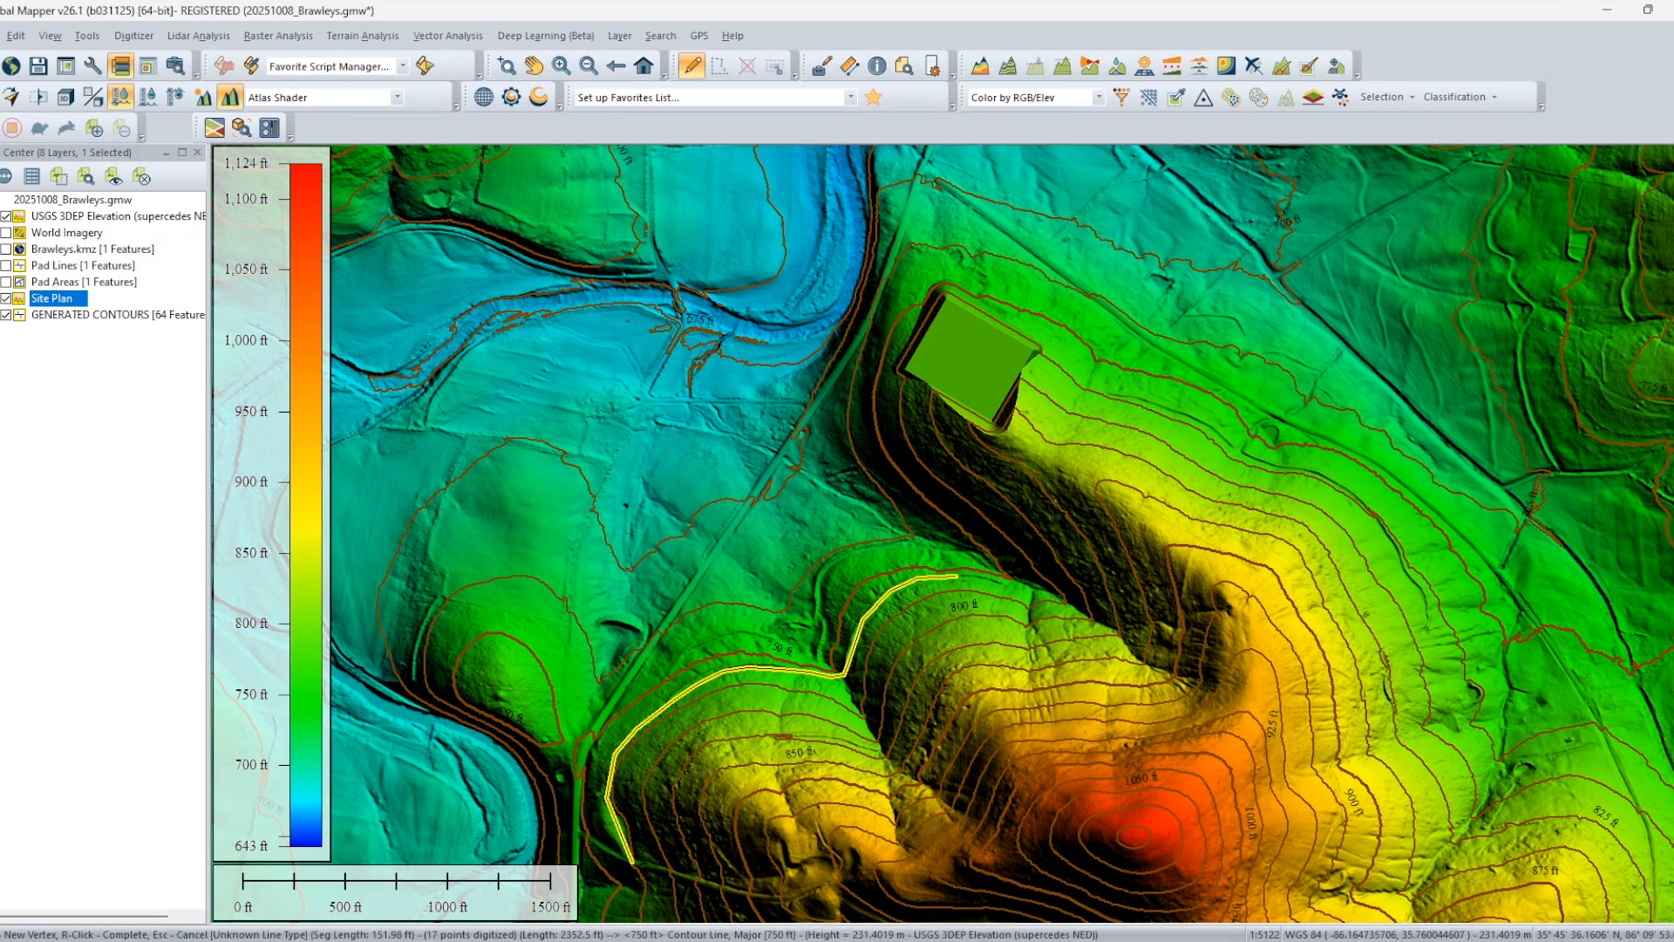
click(993, 578)
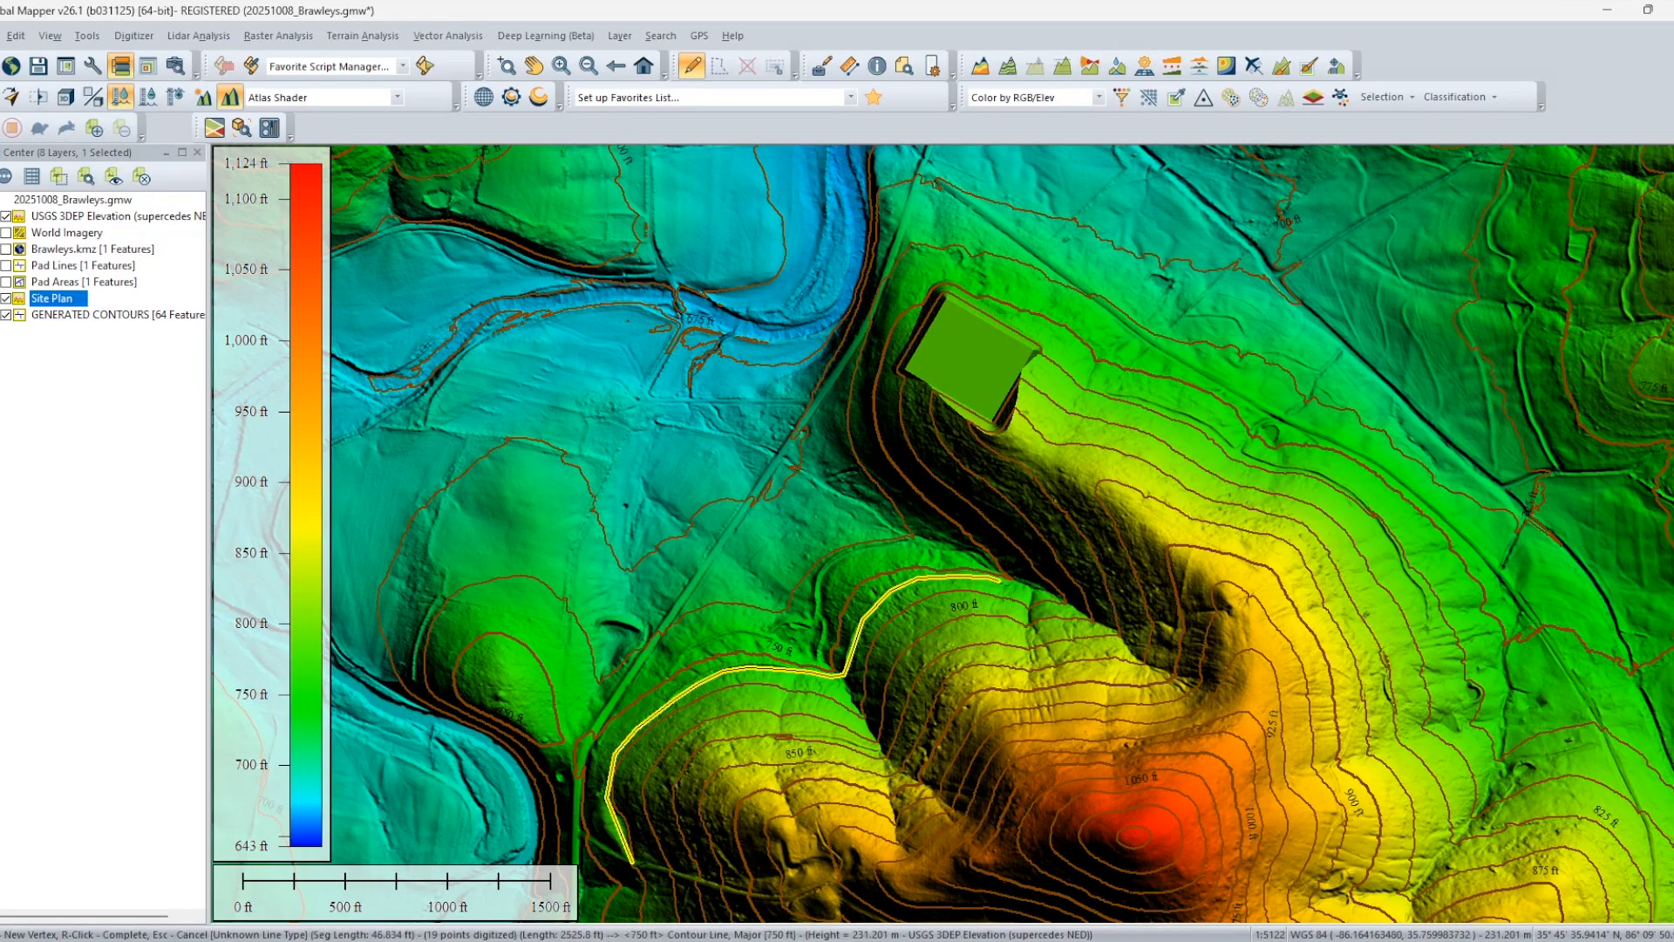
click(1010, 583)
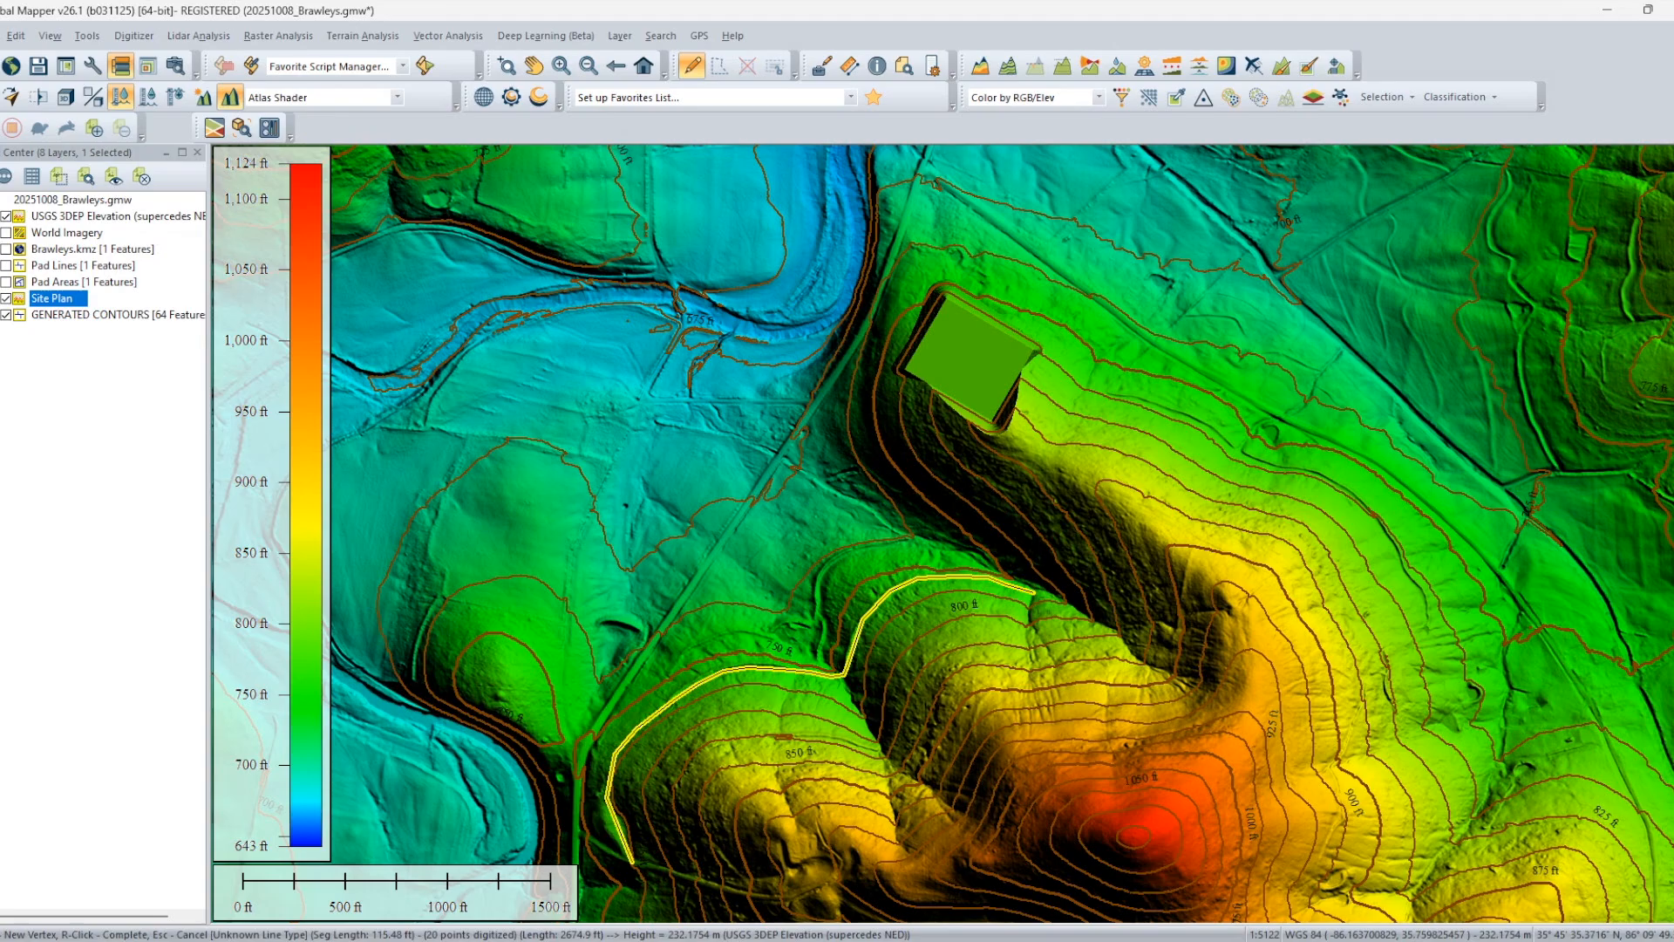
click(1042, 594)
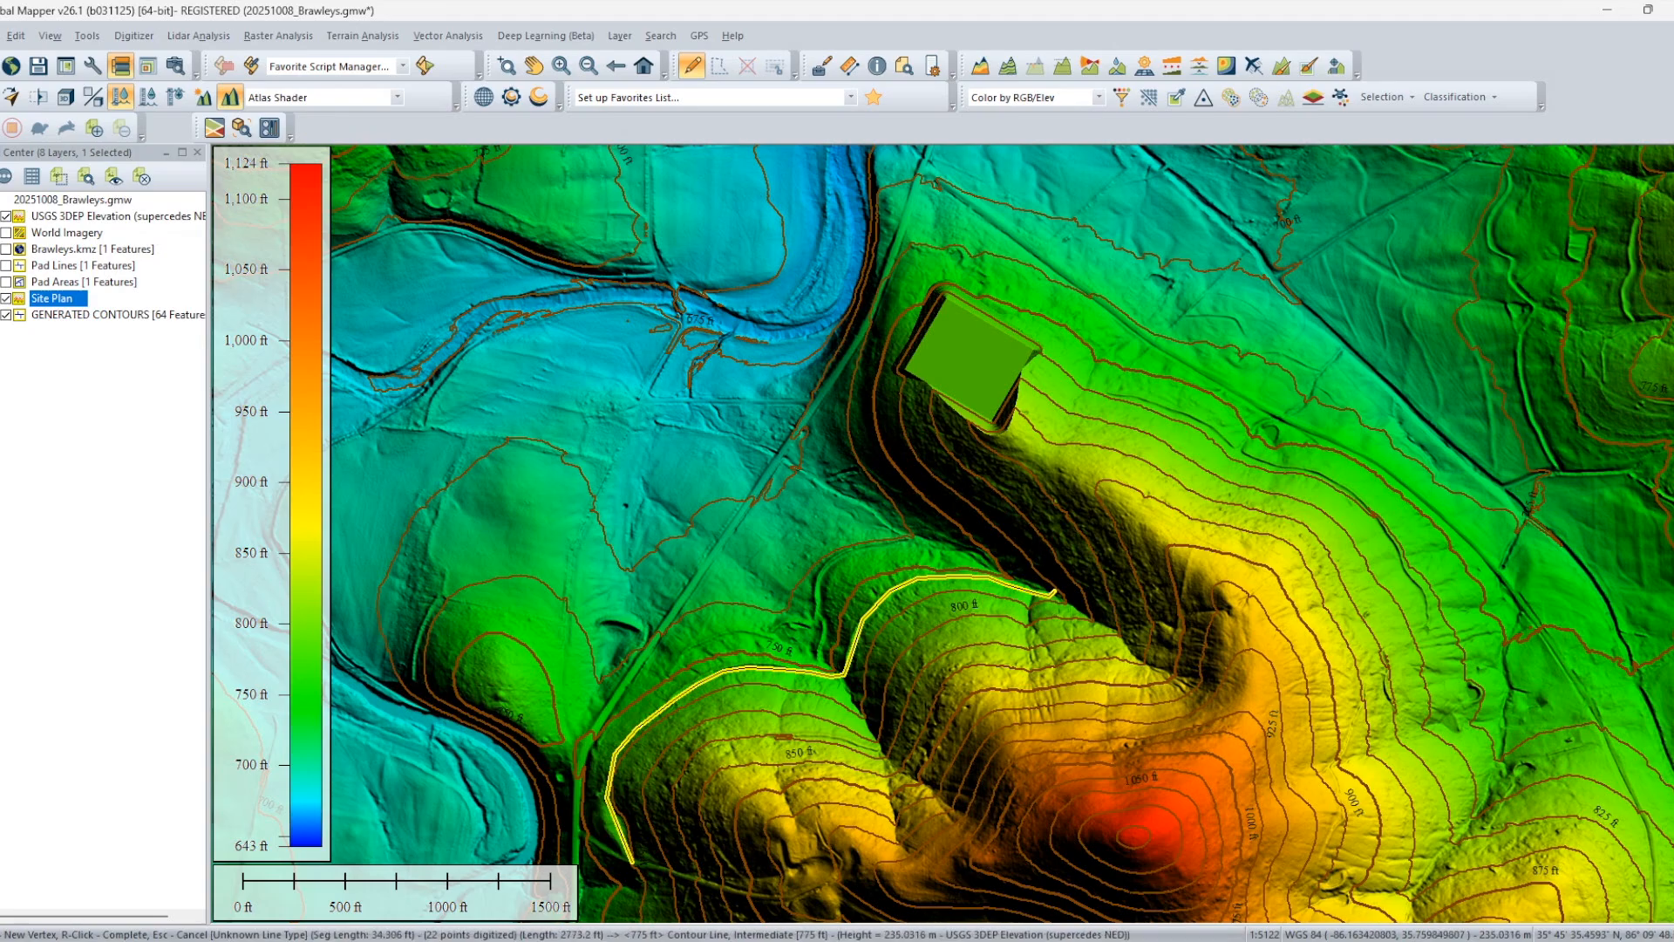
click(1053, 592)
Turn the line back northwest and digitize it along the steep slope to the west side of the green pad.
click(1007, 547)
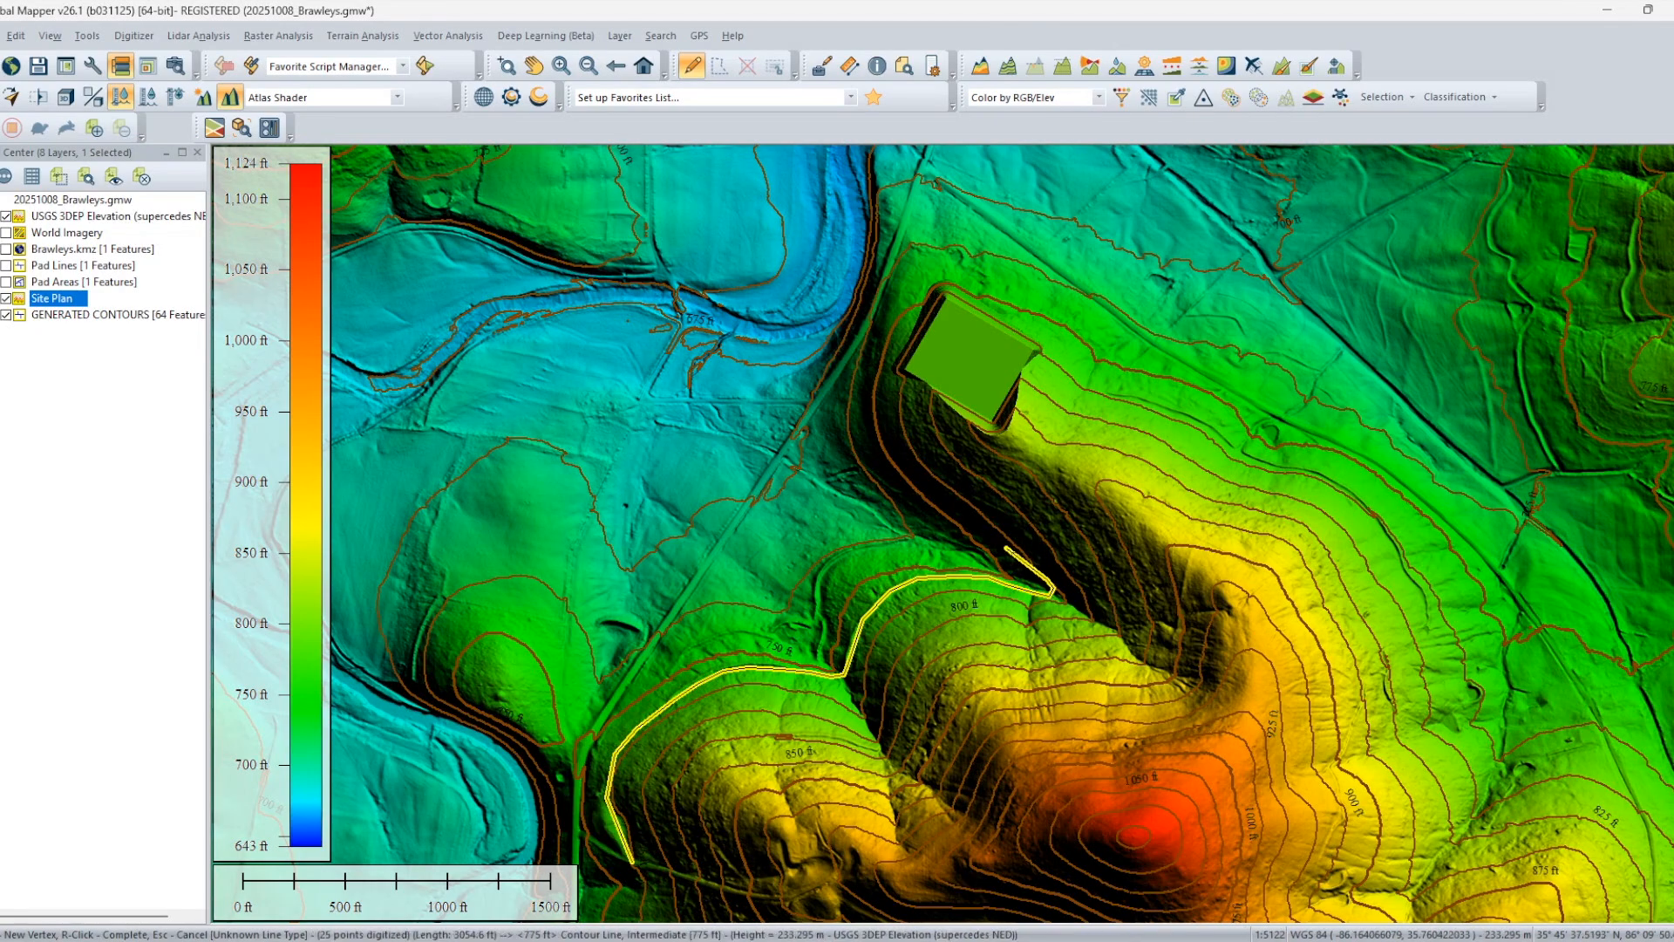
click(956, 516)
click(914, 484)
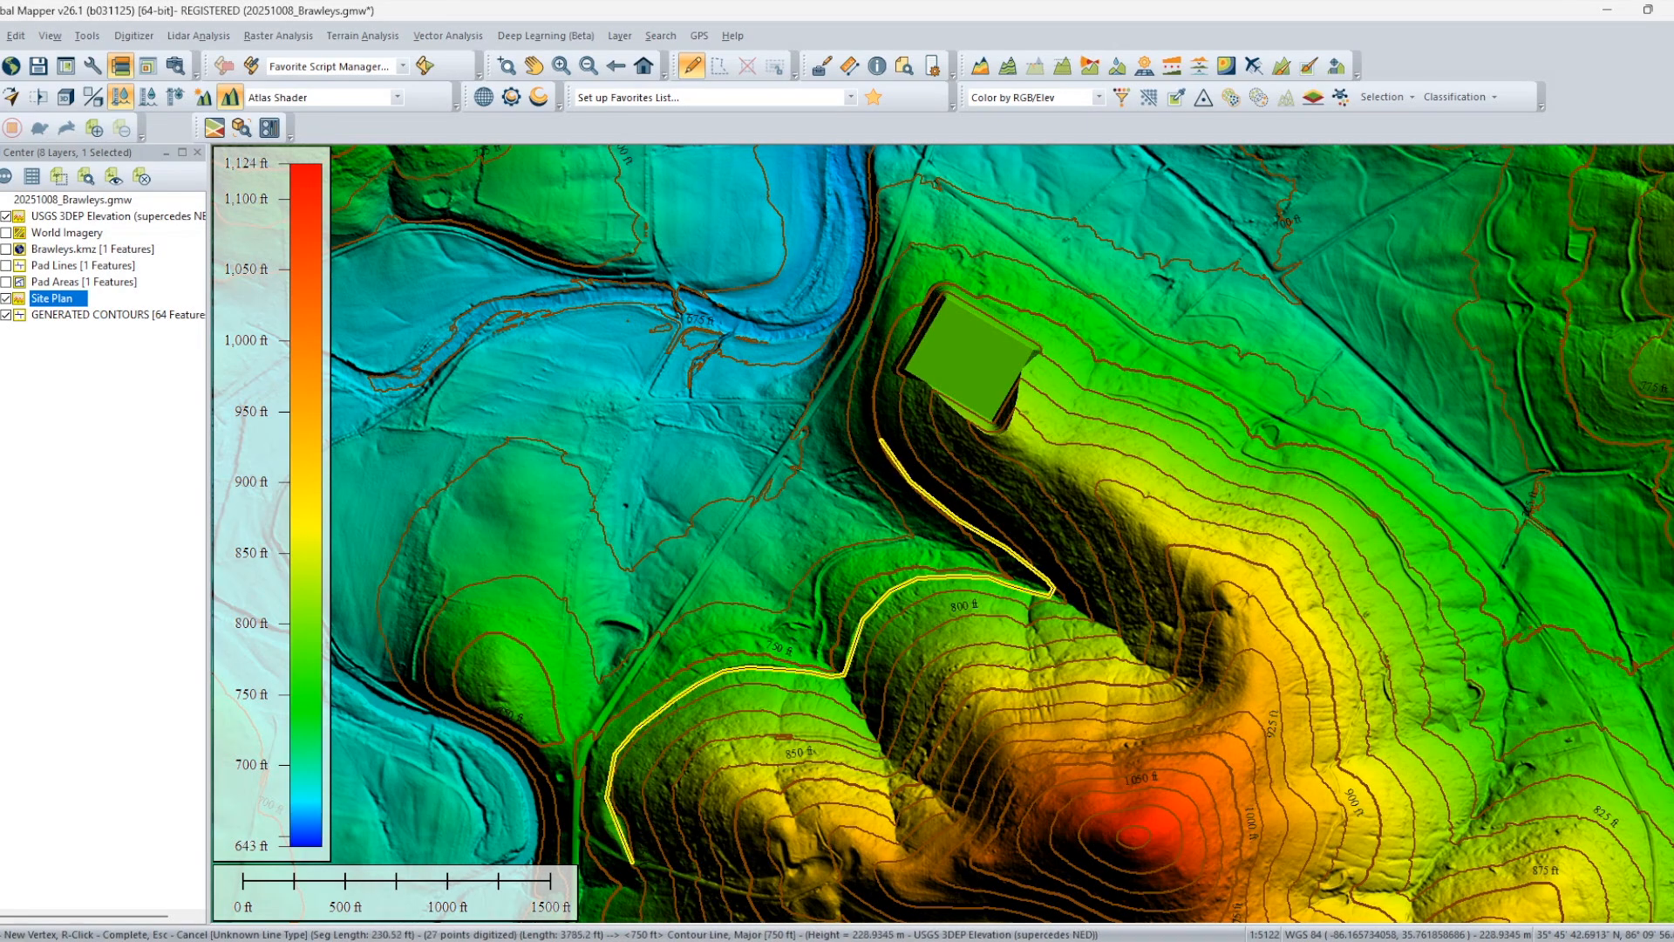
click(878, 436)
click(874, 403)
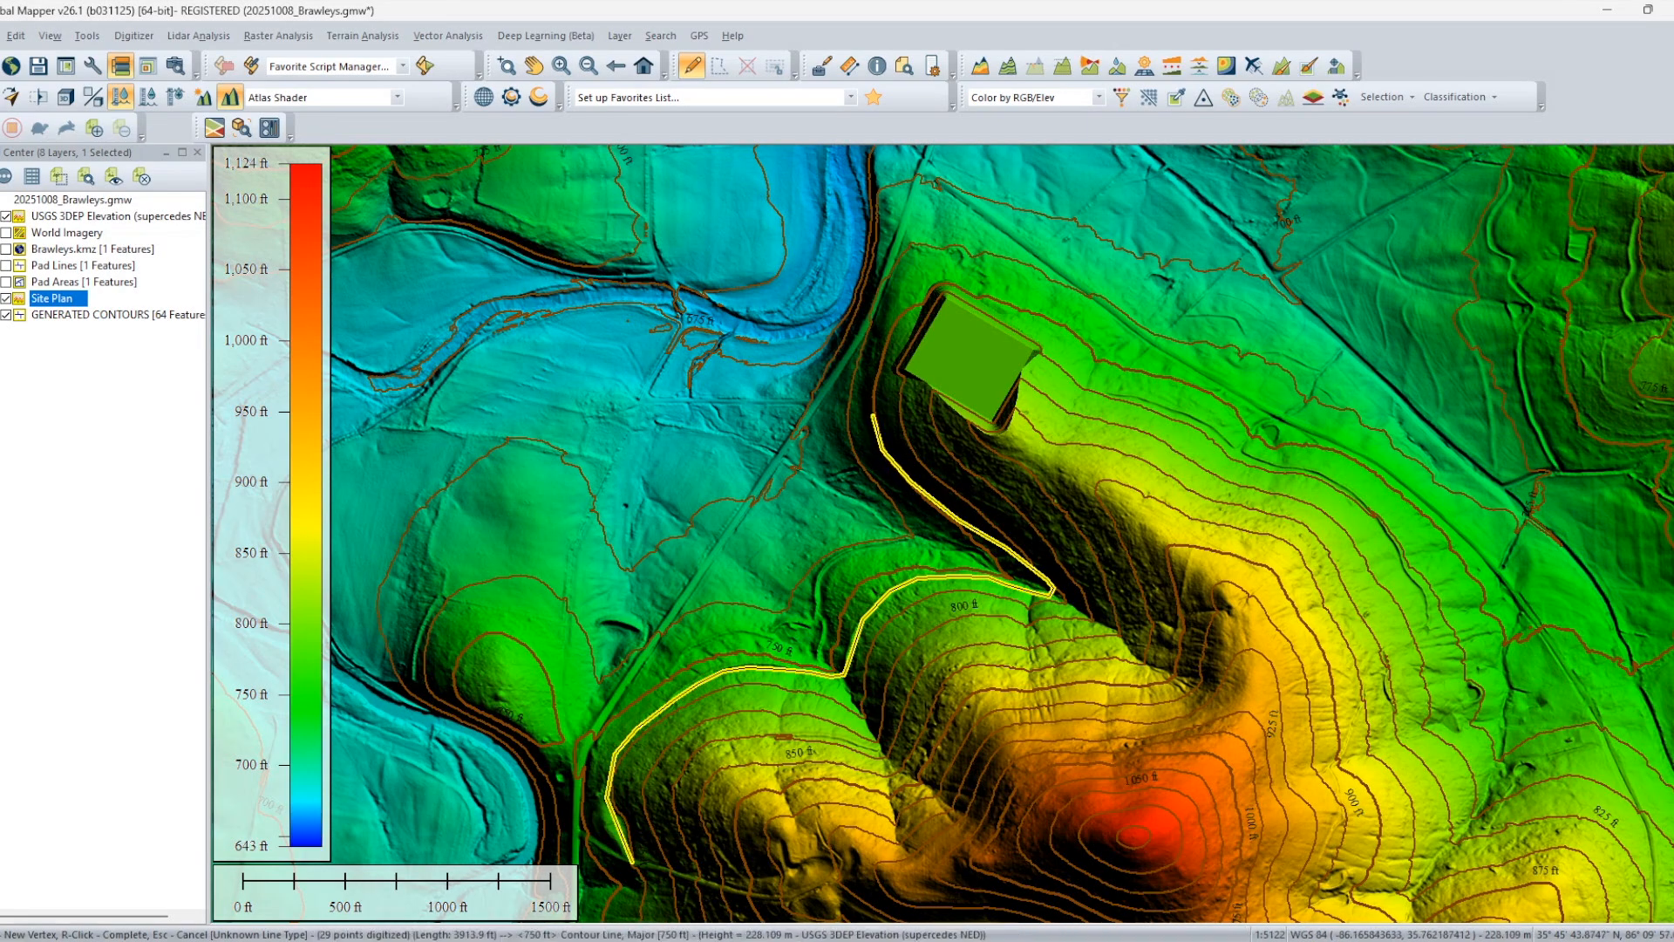
click(882, 368)
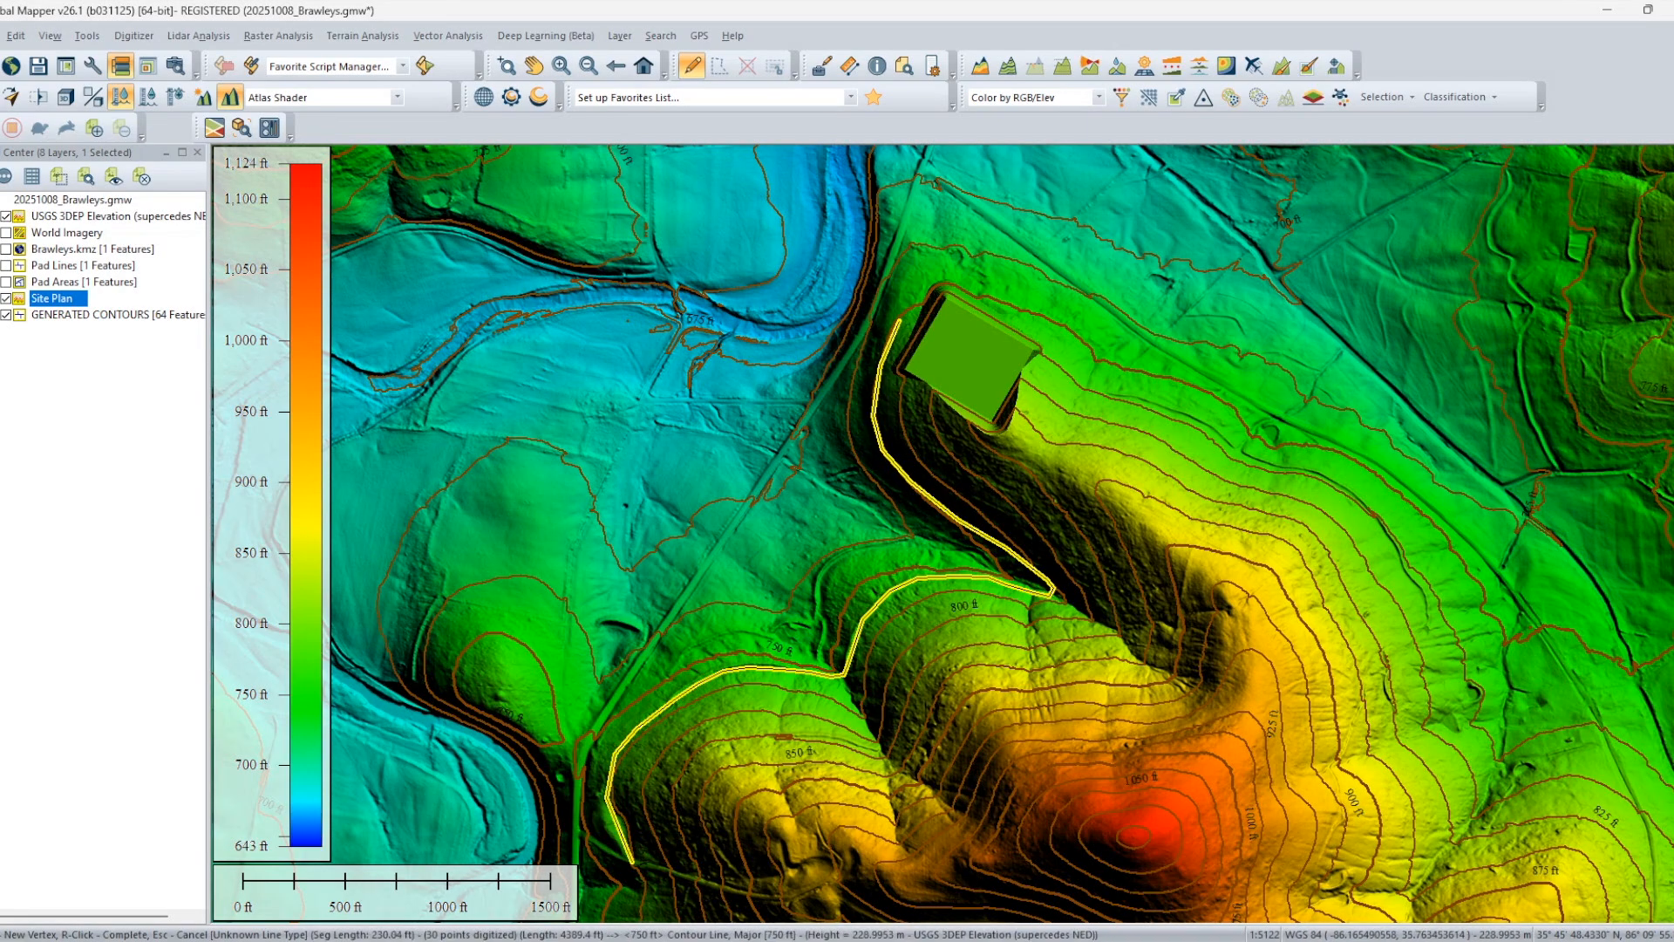
Extend the line around the green pad's northwest corner and along its north side.
click(899, 320)
click(918, 293)
click(936, 280)
click(956, 280)
click(1003, 301)
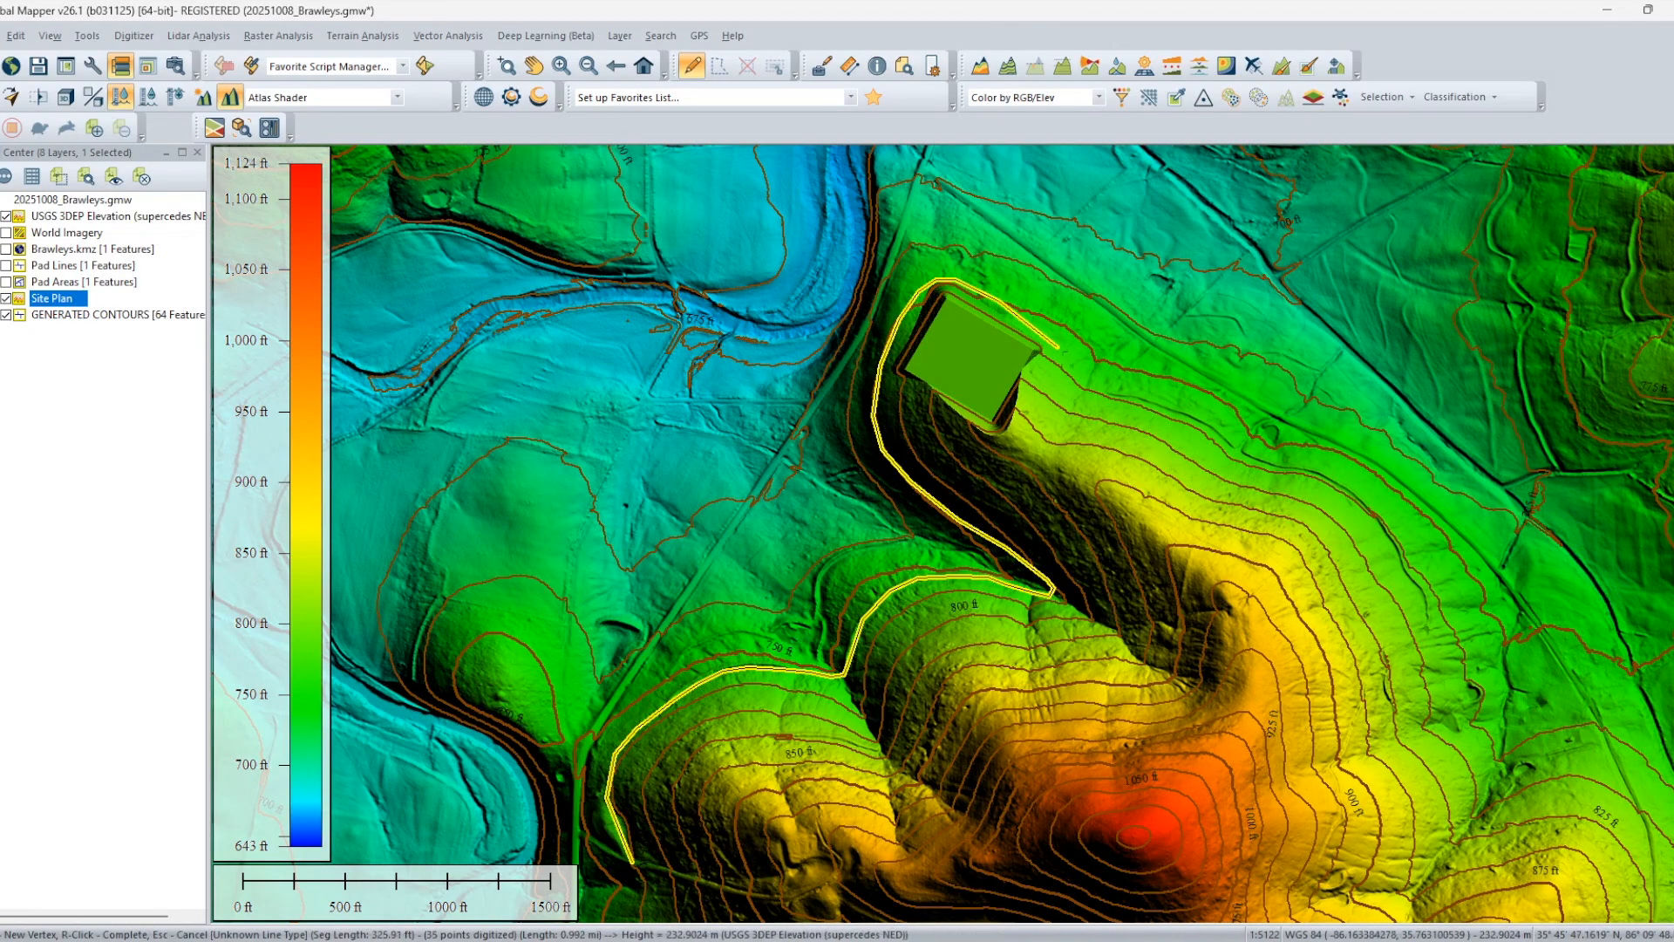
Loop the line southeast of the pad and back to the pad's east edge, about 1.125 mi total length.
click(1055, 350)
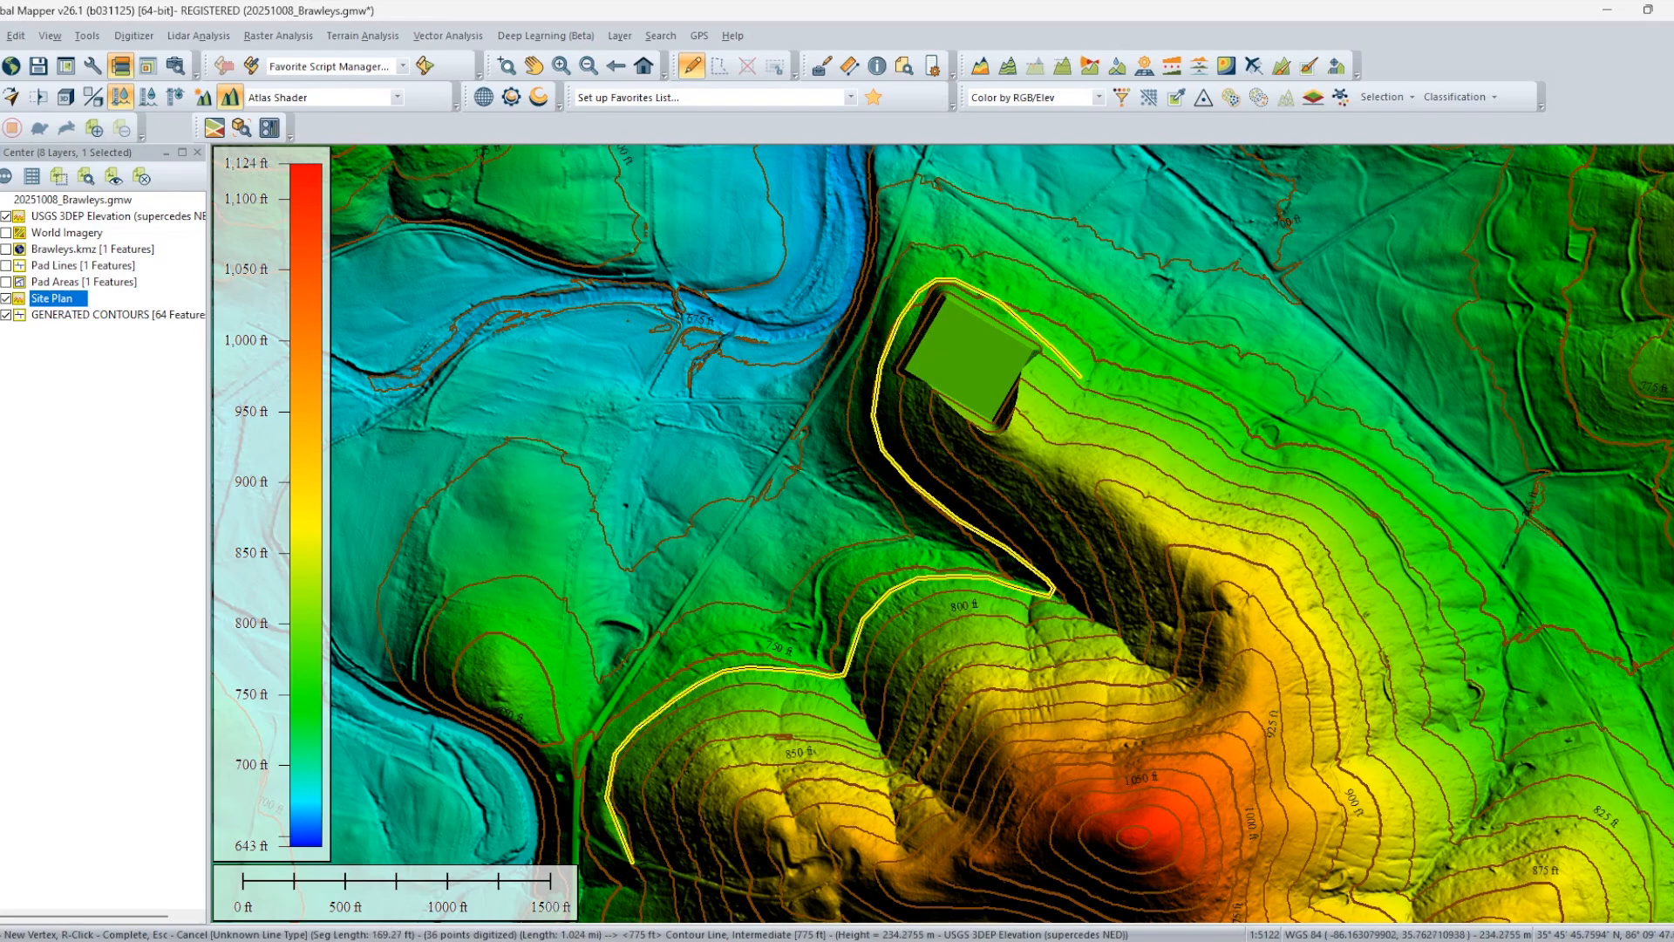
click(1081, 376)
click(1088, 403)
click(1081, 416)
click(1053, 404)
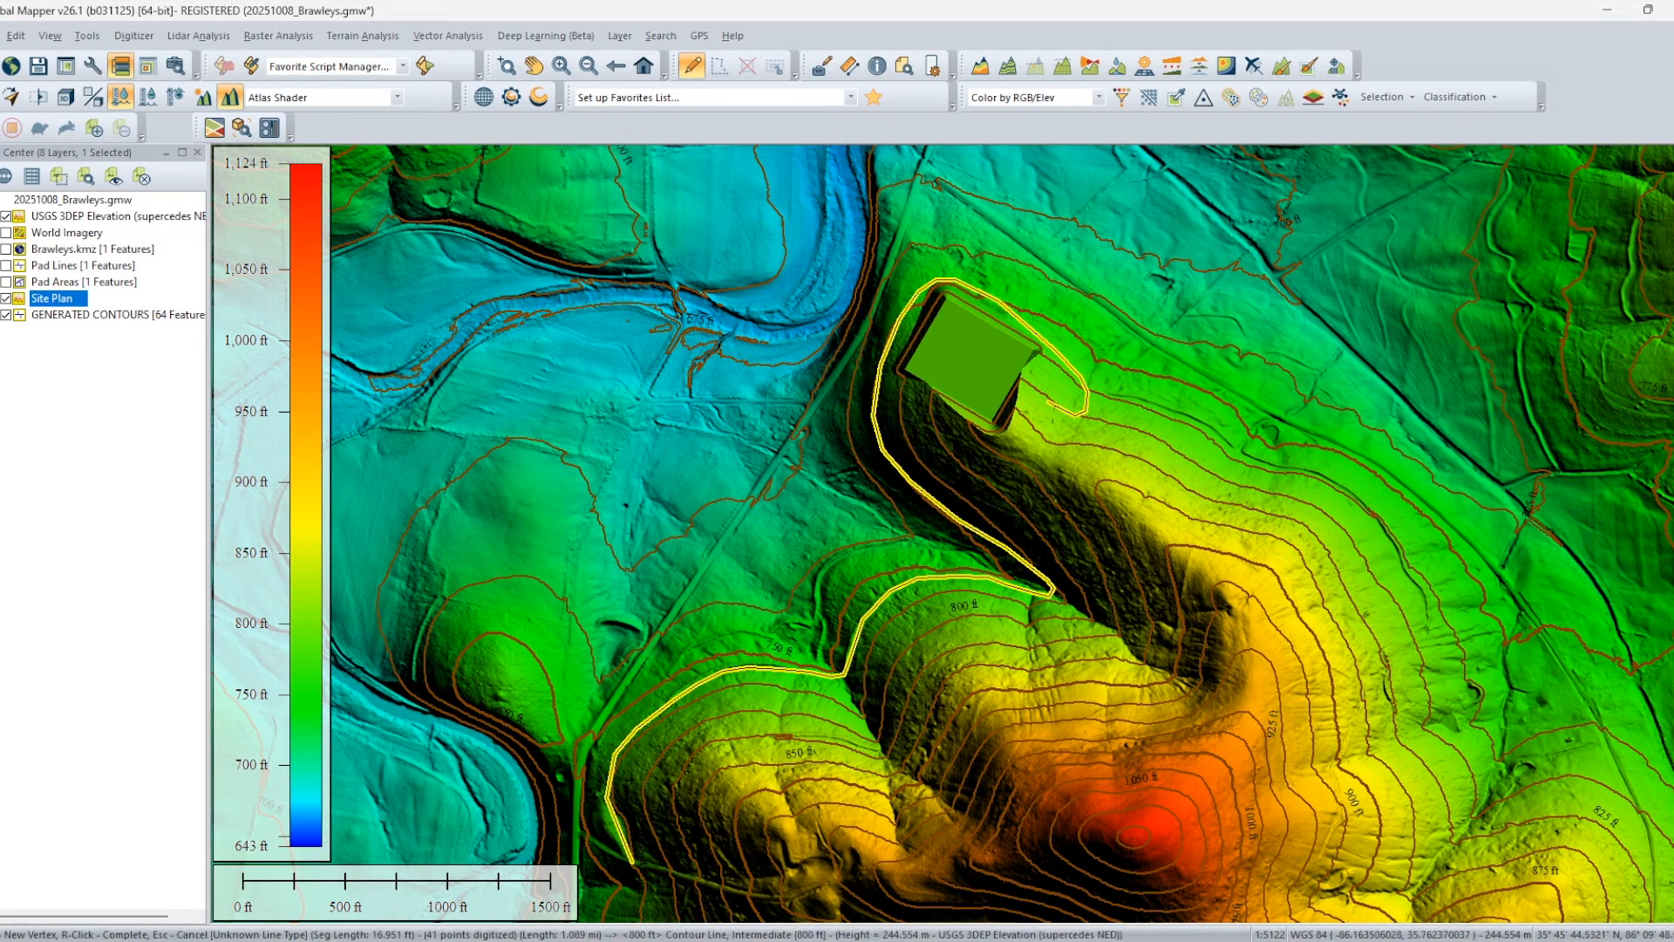
click(1029, 378)
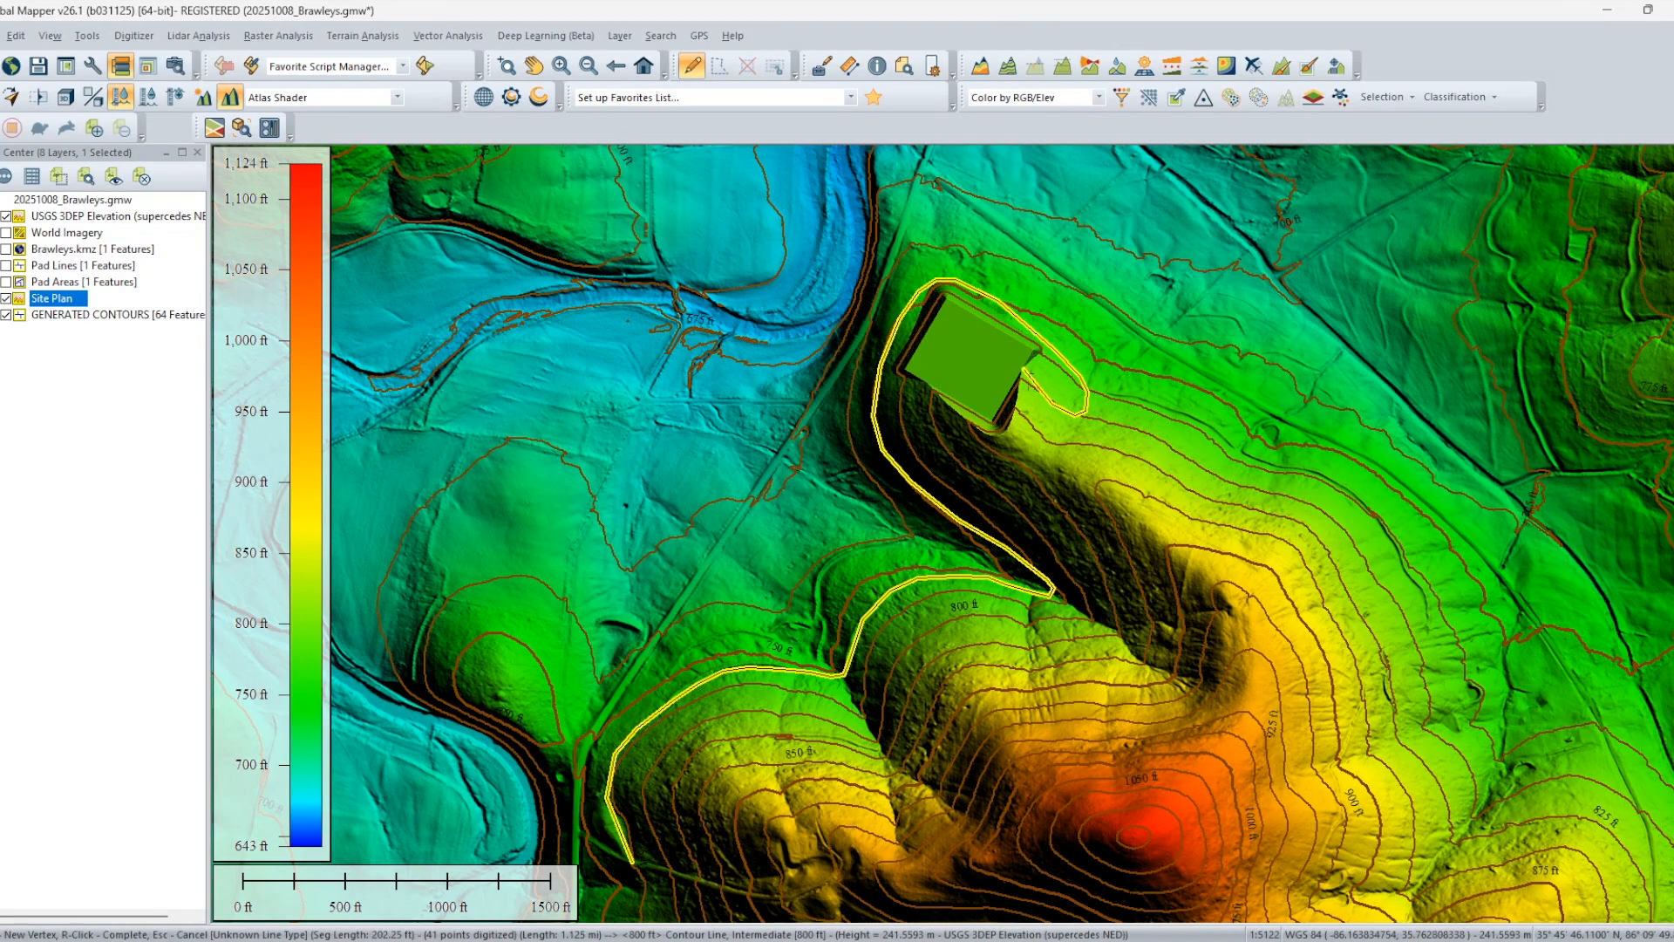
click(1025, 370)
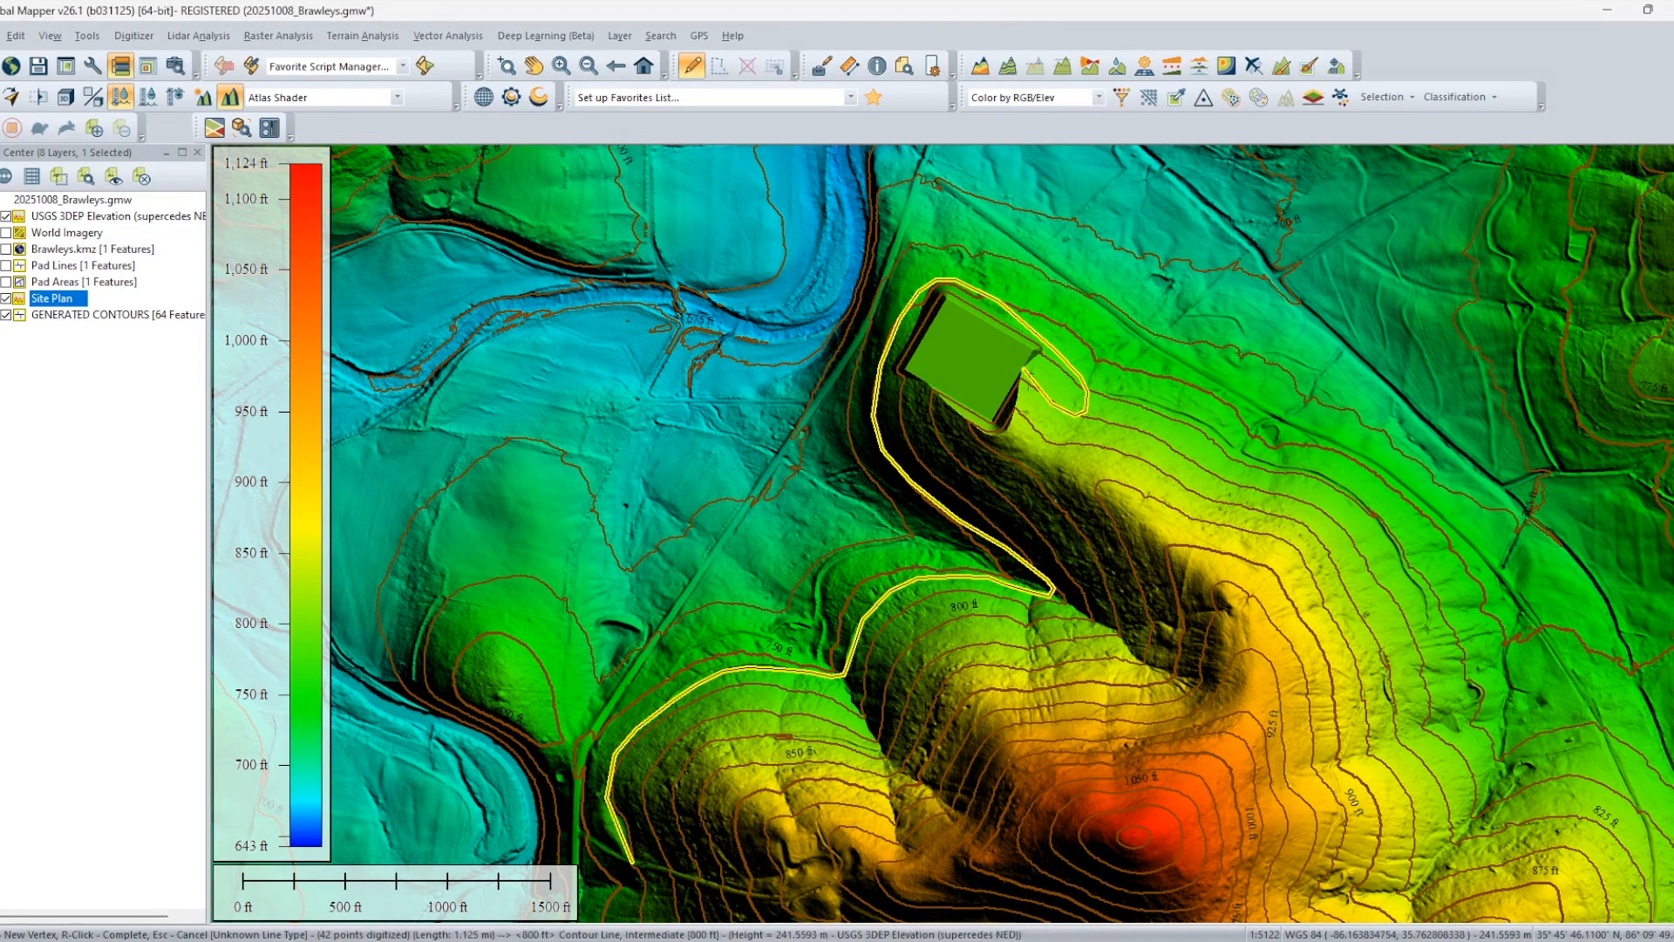
Finish the road line and assign it to a new feature layer named Access Road Lines.
right_click(1029, 376)
click(785, 243)
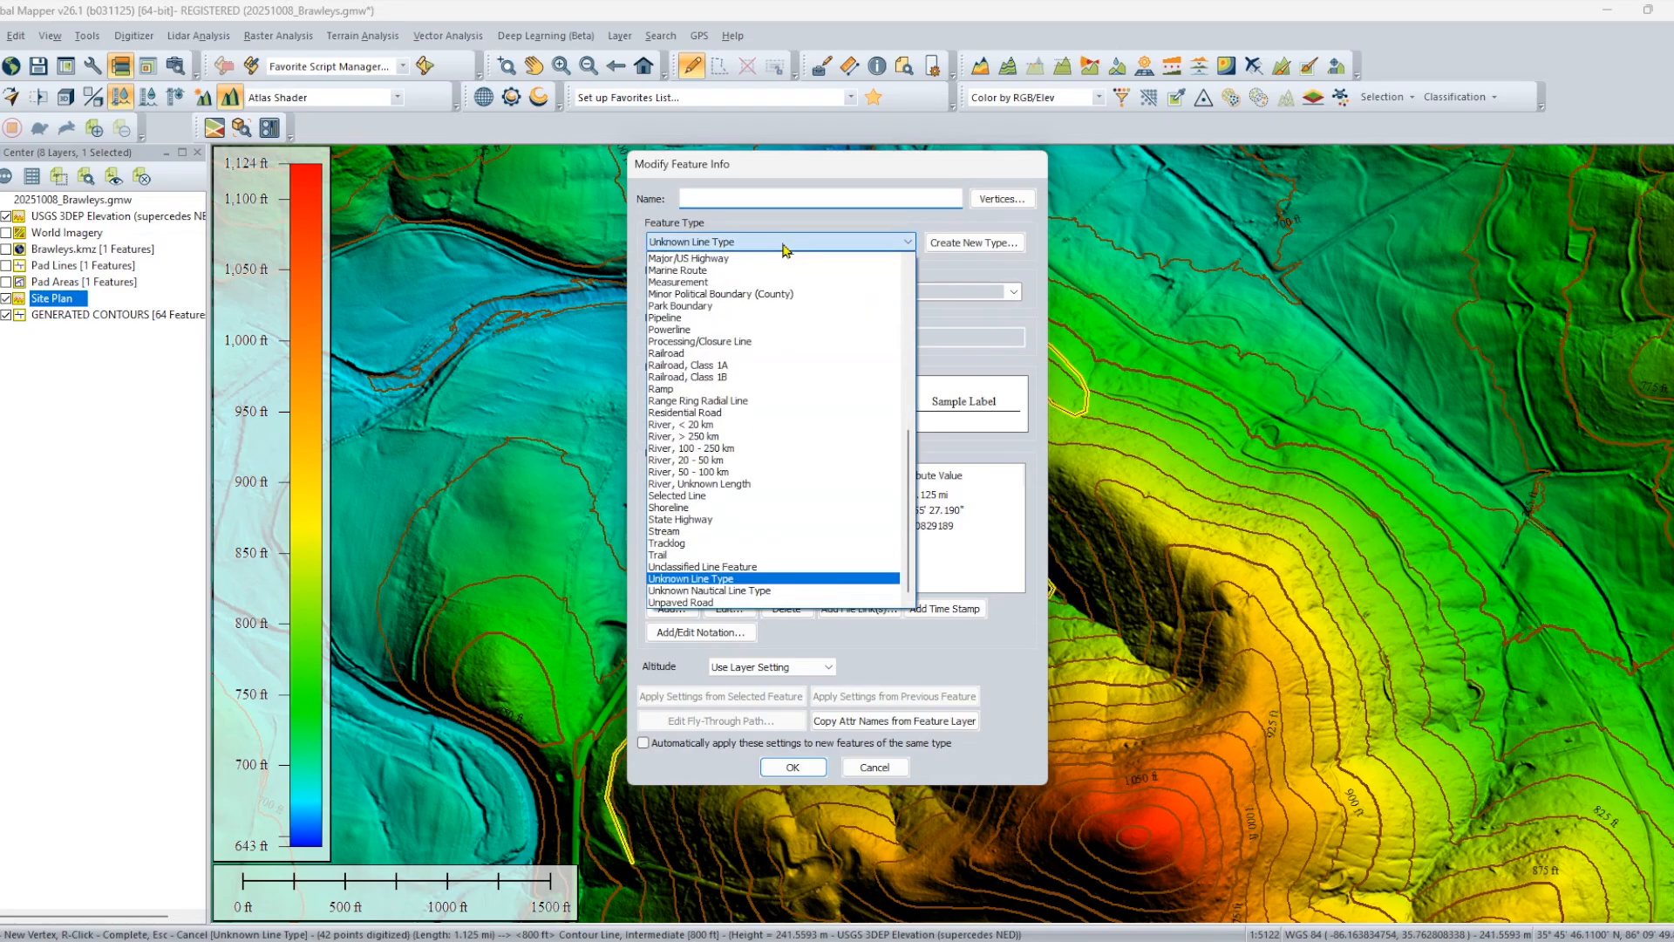
click(784, 247)
click(758, 287)
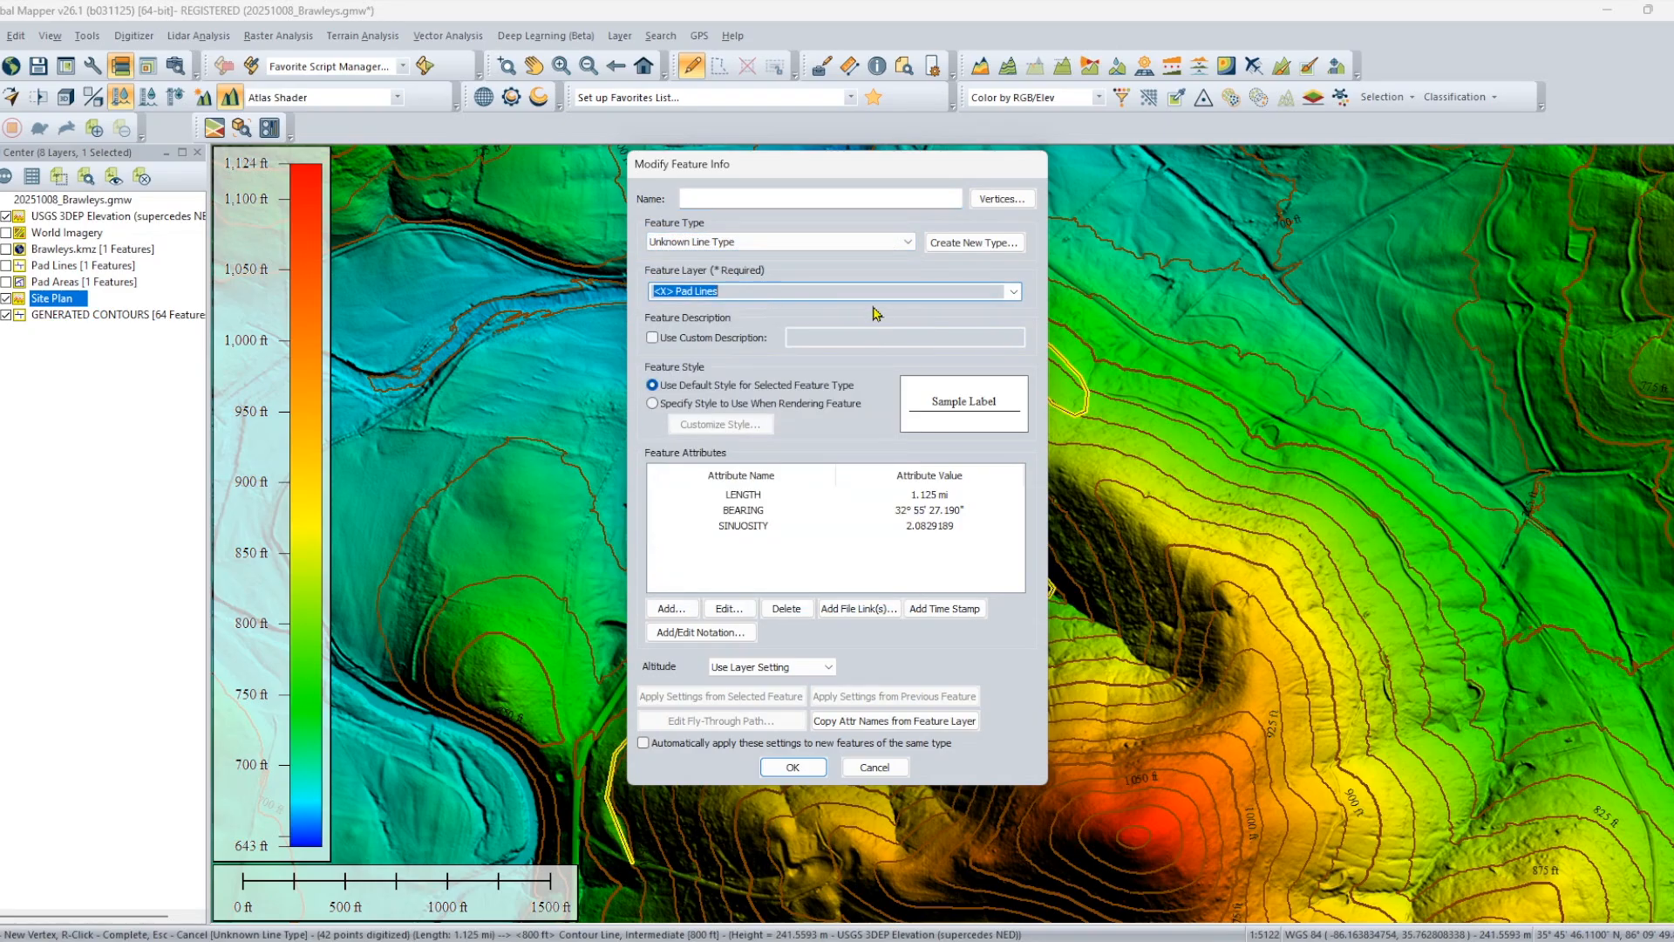
click(1013, 291)
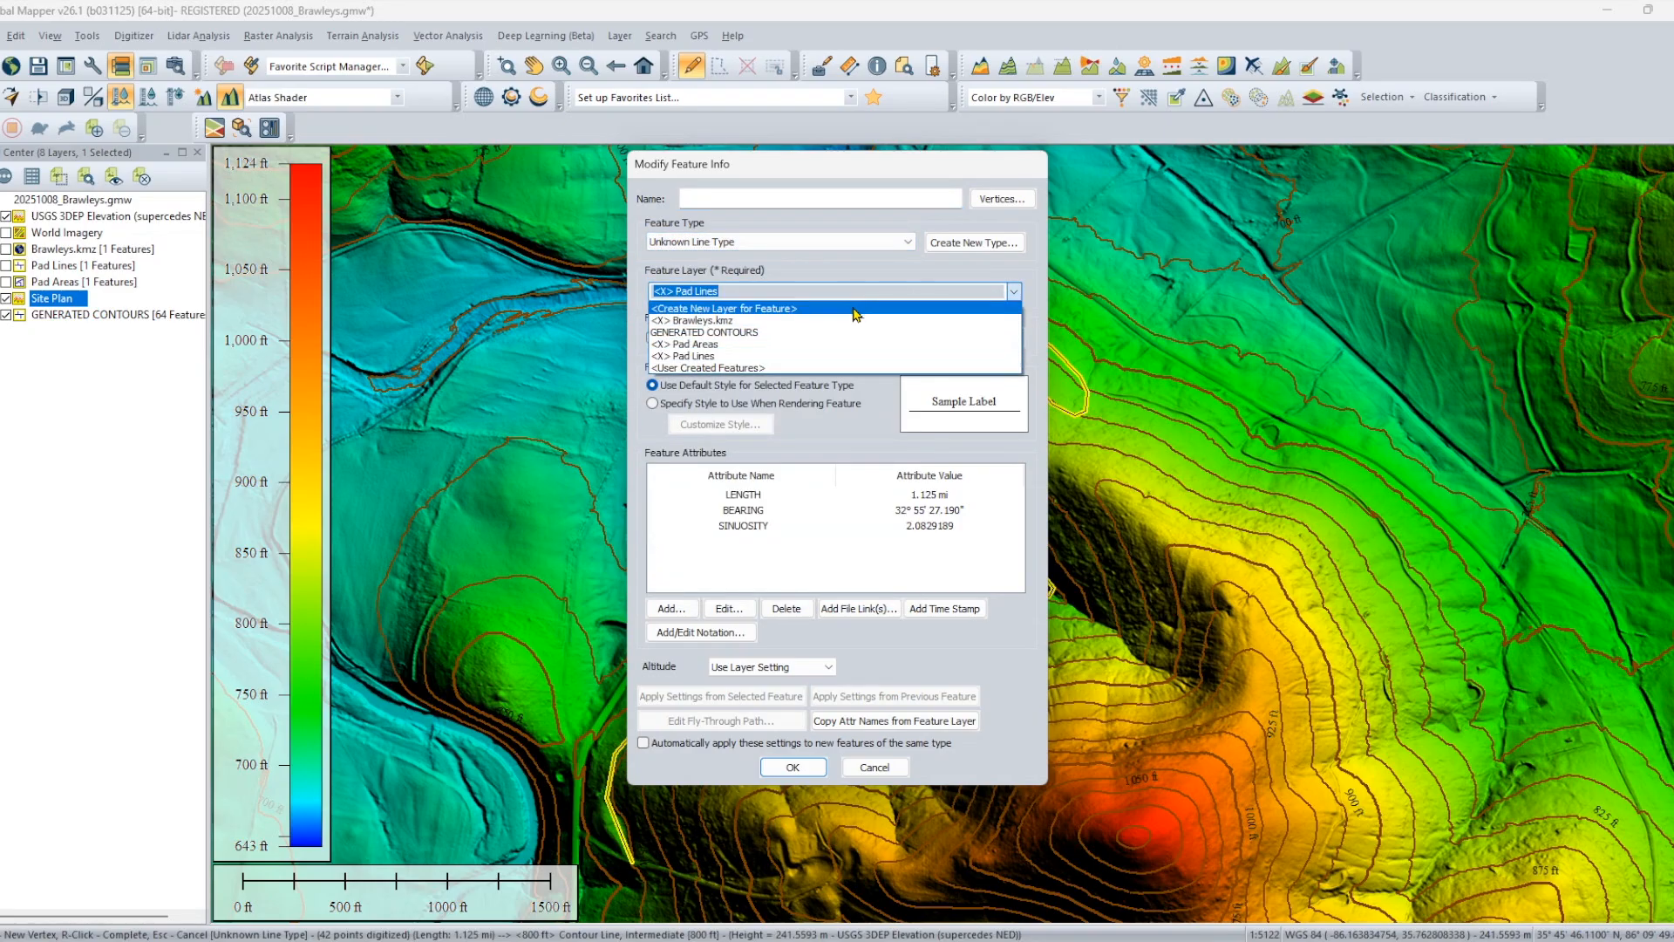
click(856, 309)
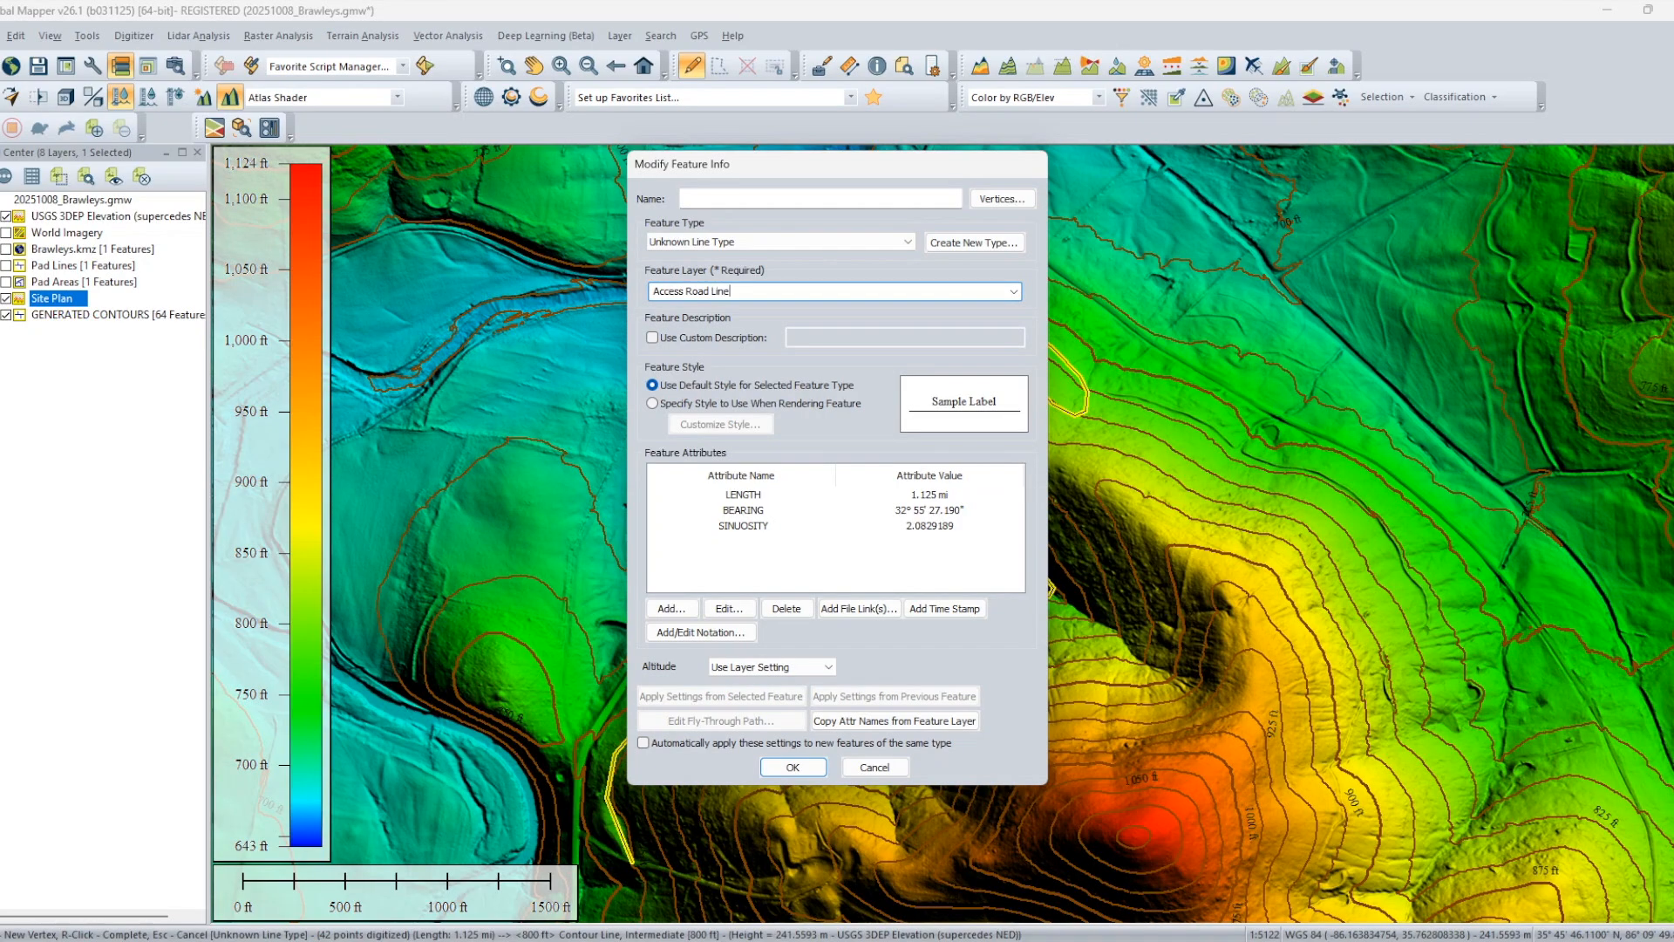
click(794, 768)
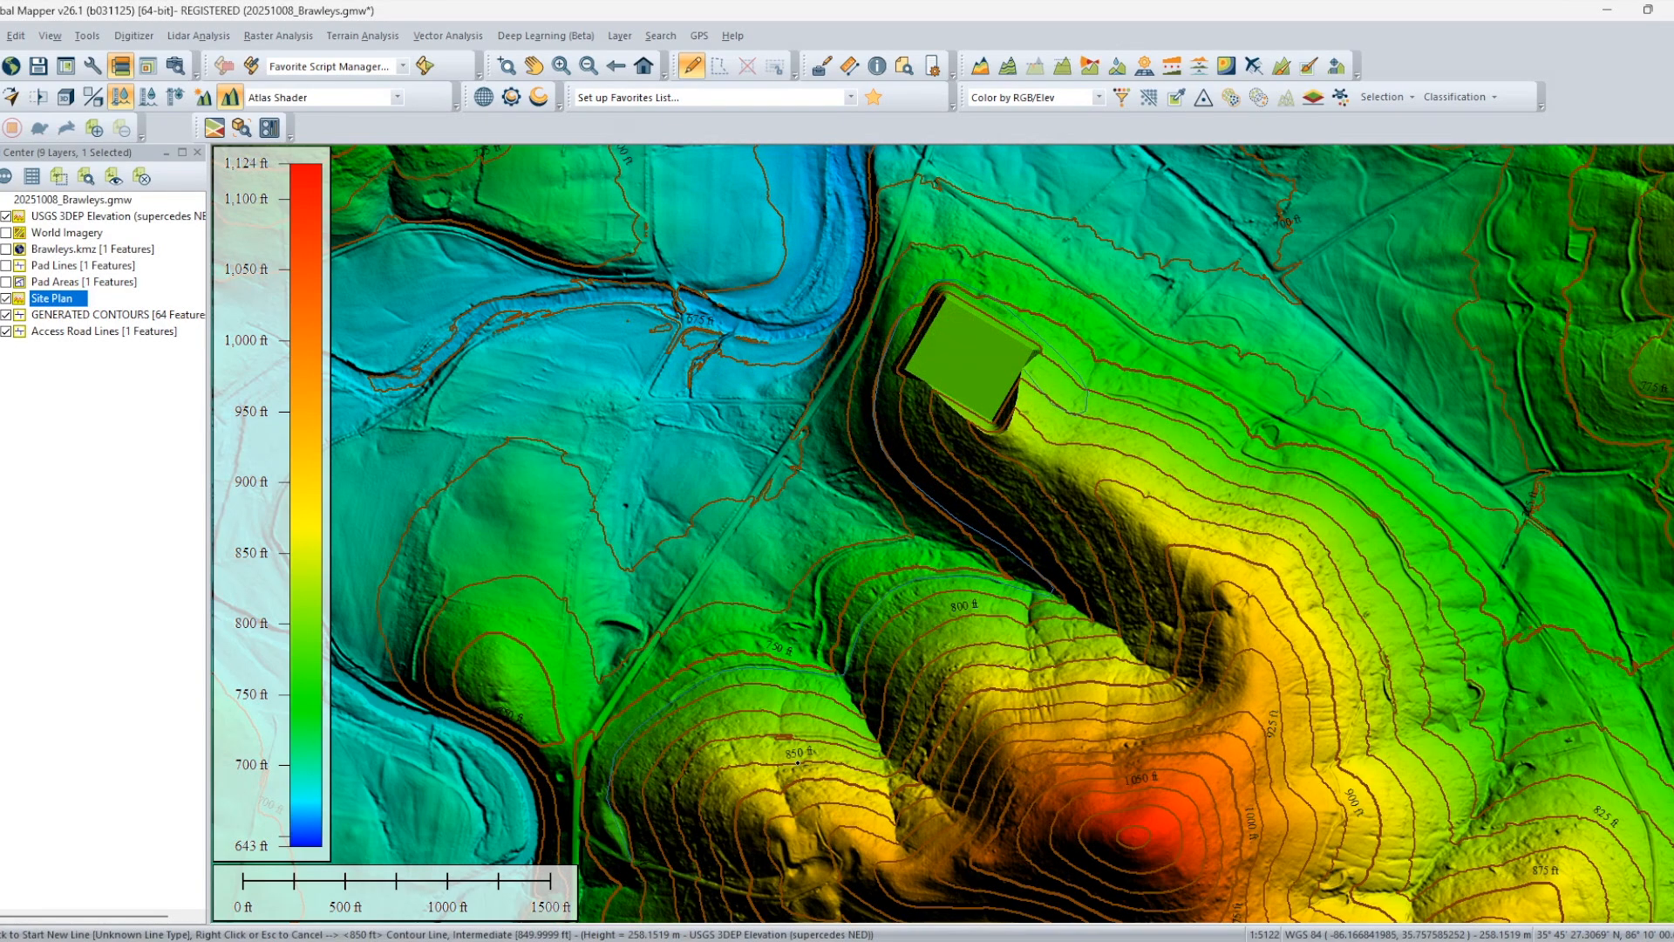
Select the digitized access road line and generate its path profile.
click(822, 65)
click(759, 462)
drag(829, 388, 1490, 379)
click(723, 670)
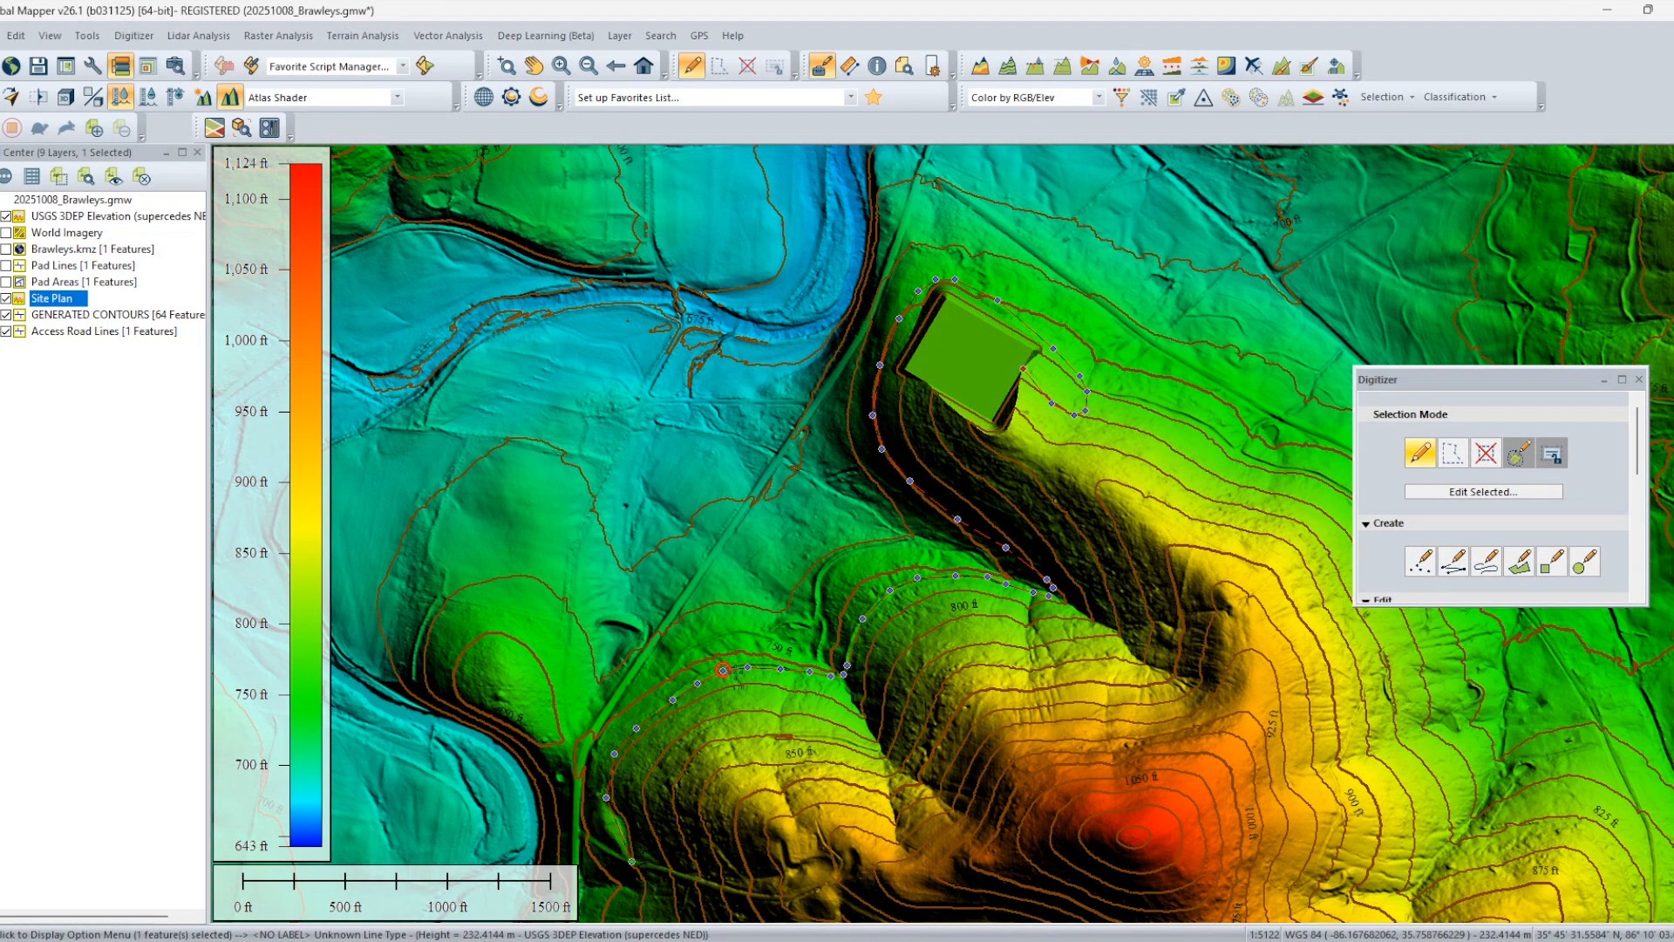
right_click(738, 681)
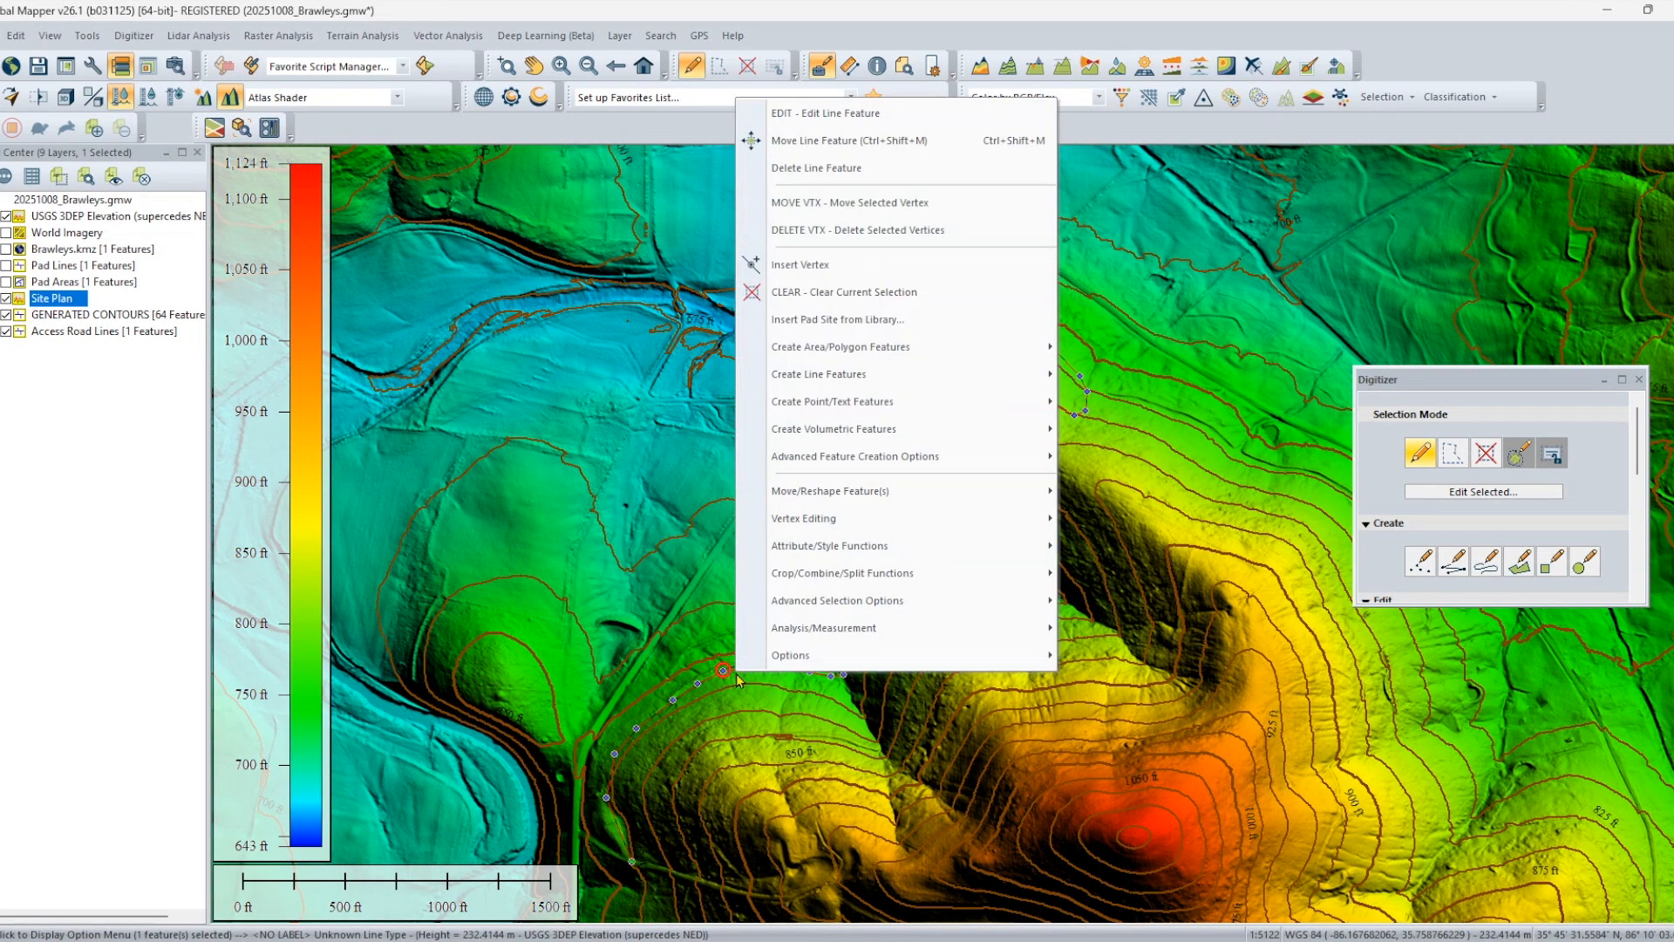
mouse_move(840, 580)
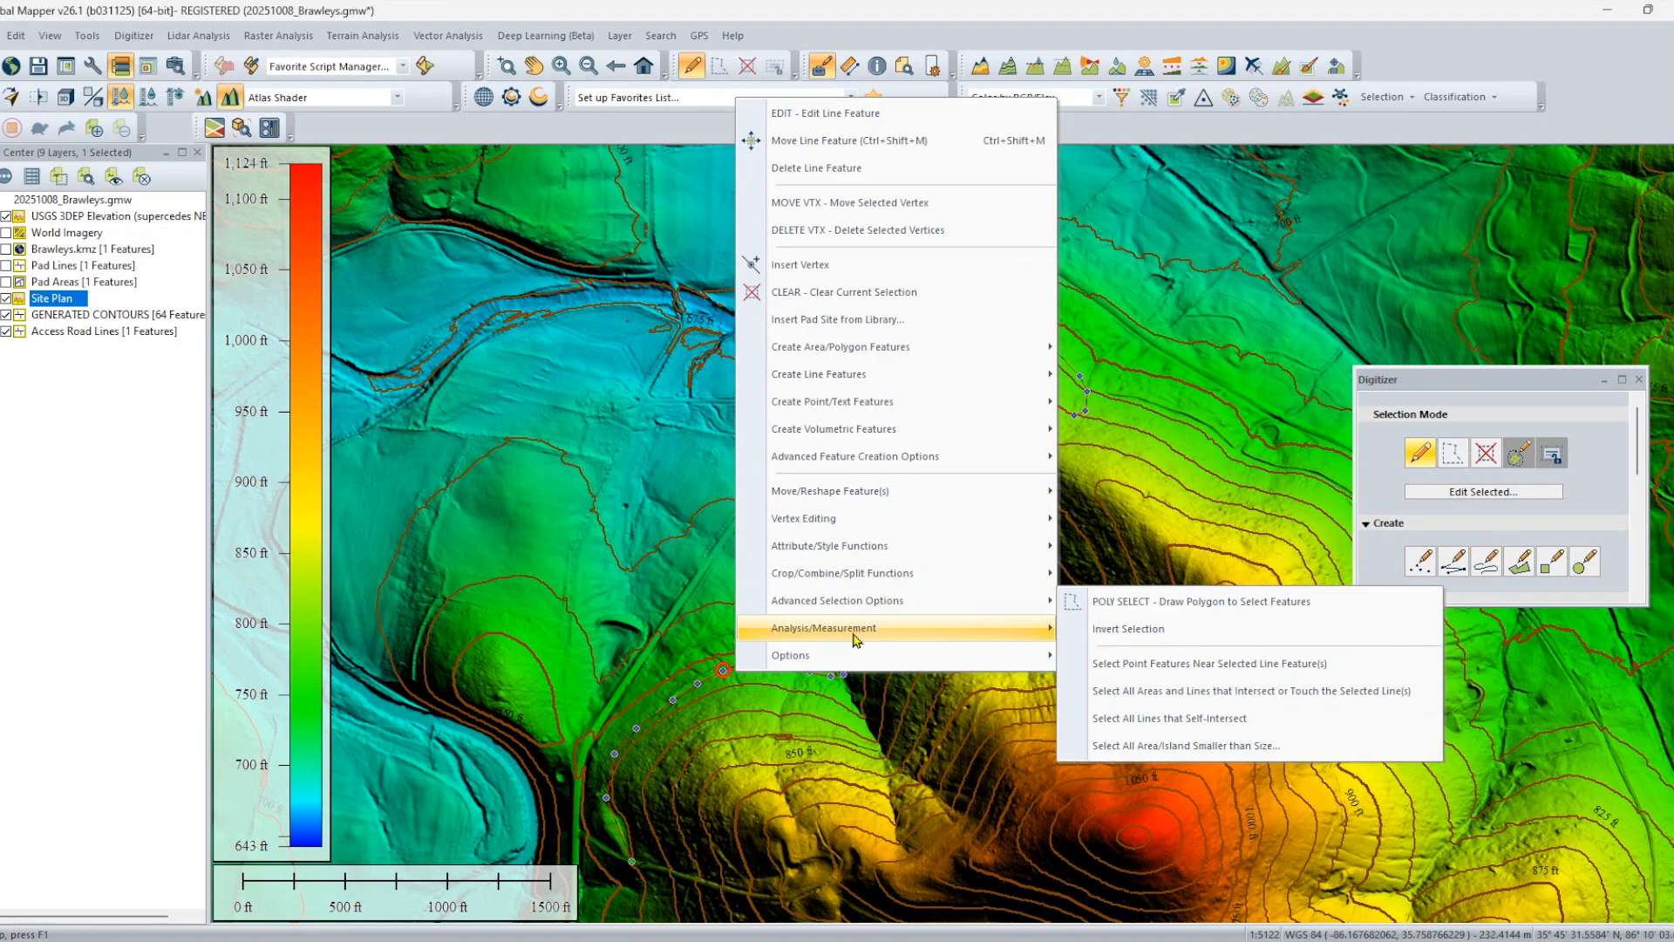
mouse_move(861, 640)
click(1134, 629)
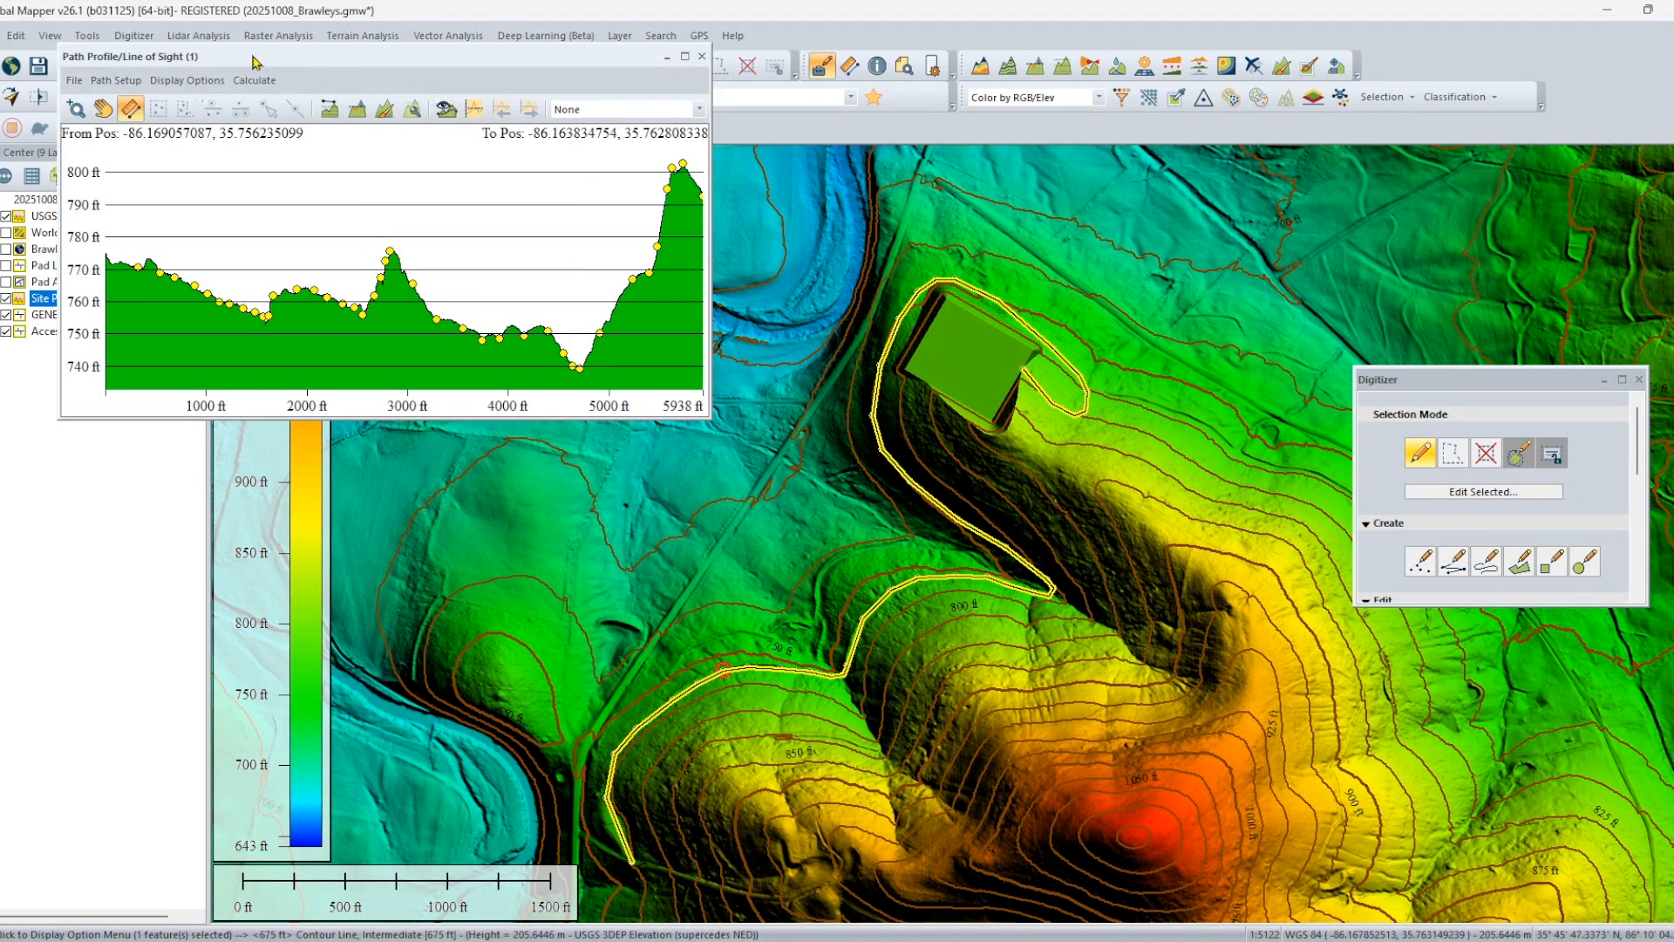
Set the path profile to sample elevations at a fixed distance interval of 10 feet.
click(110, 85)
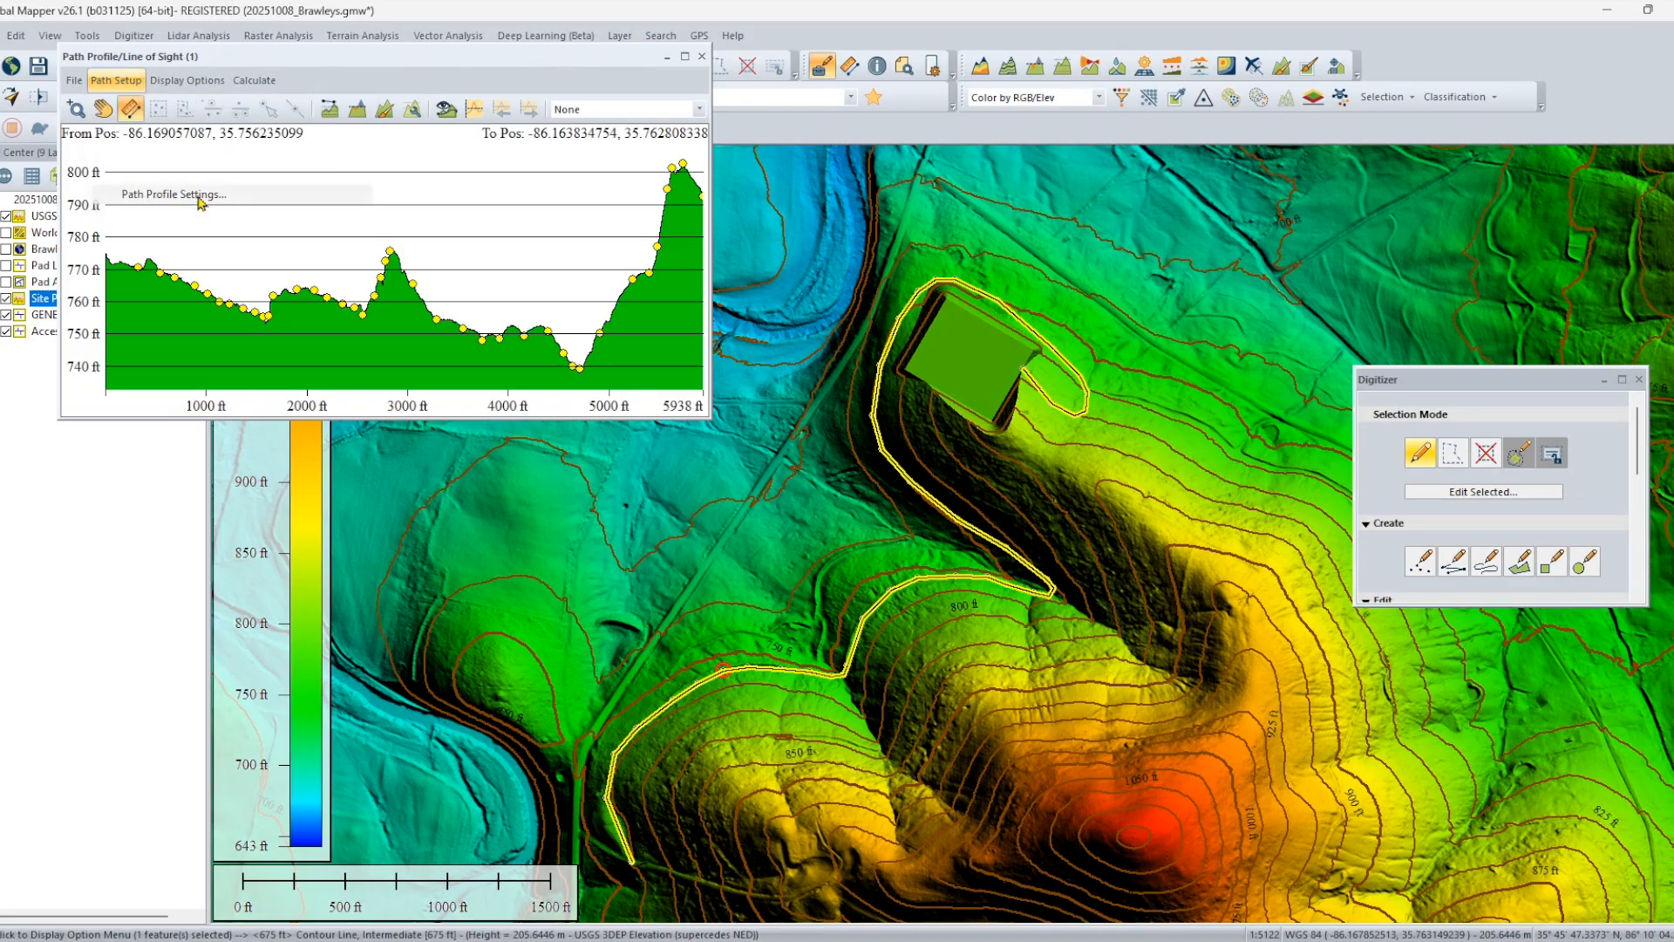
click(199, 193)
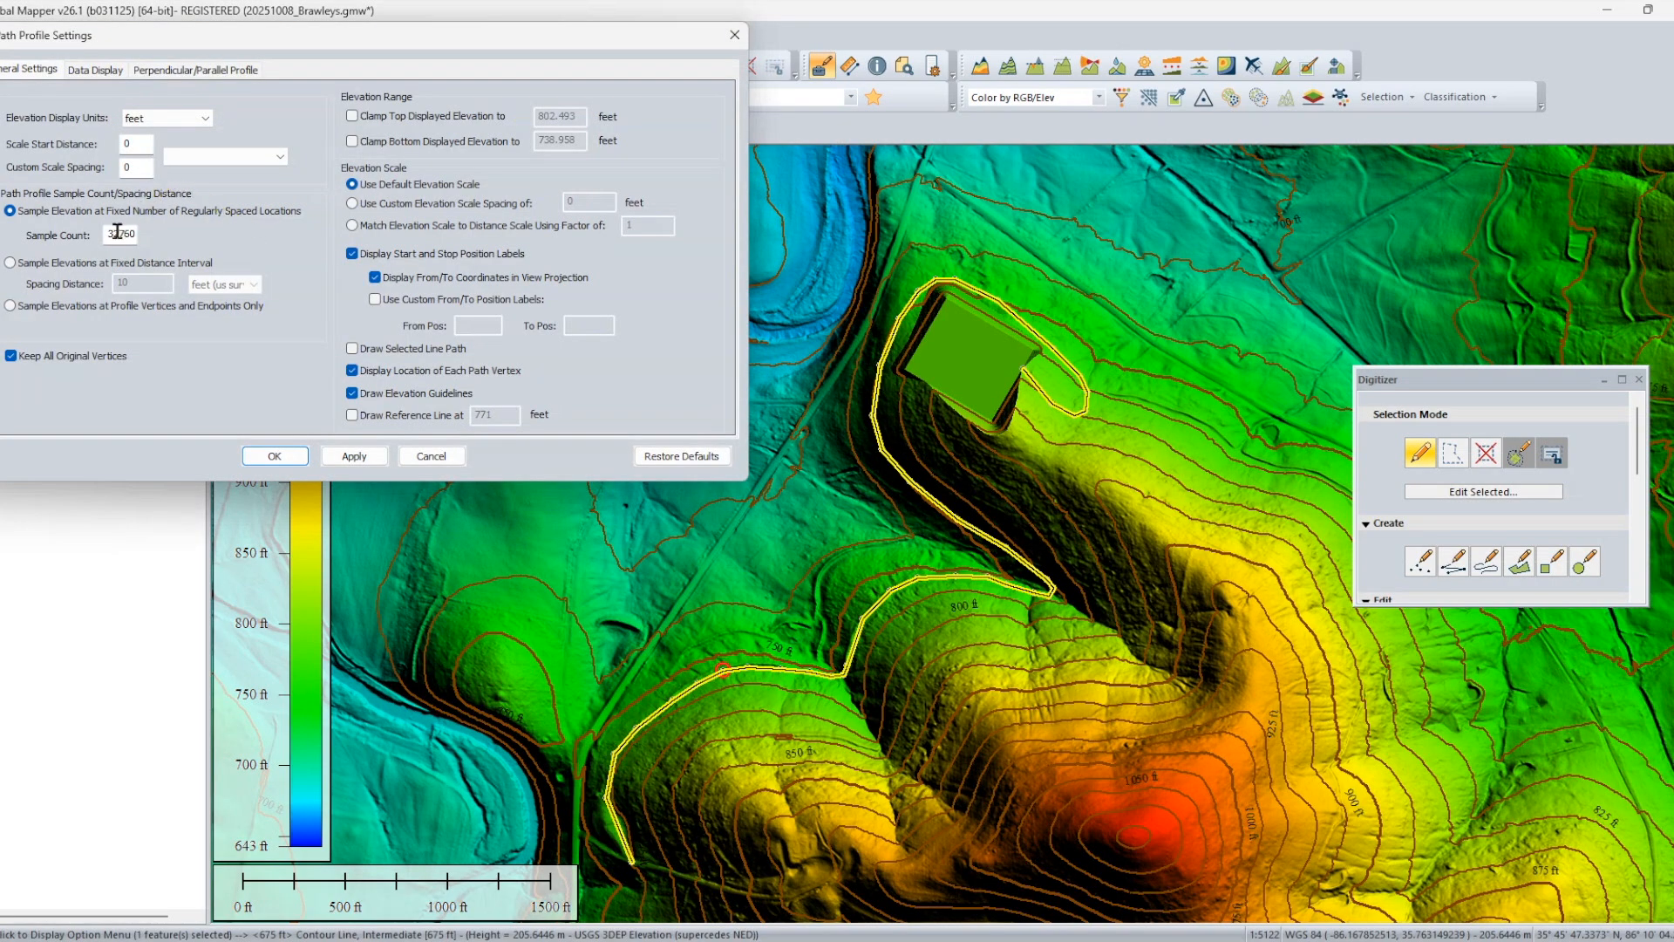
click(68, 262)
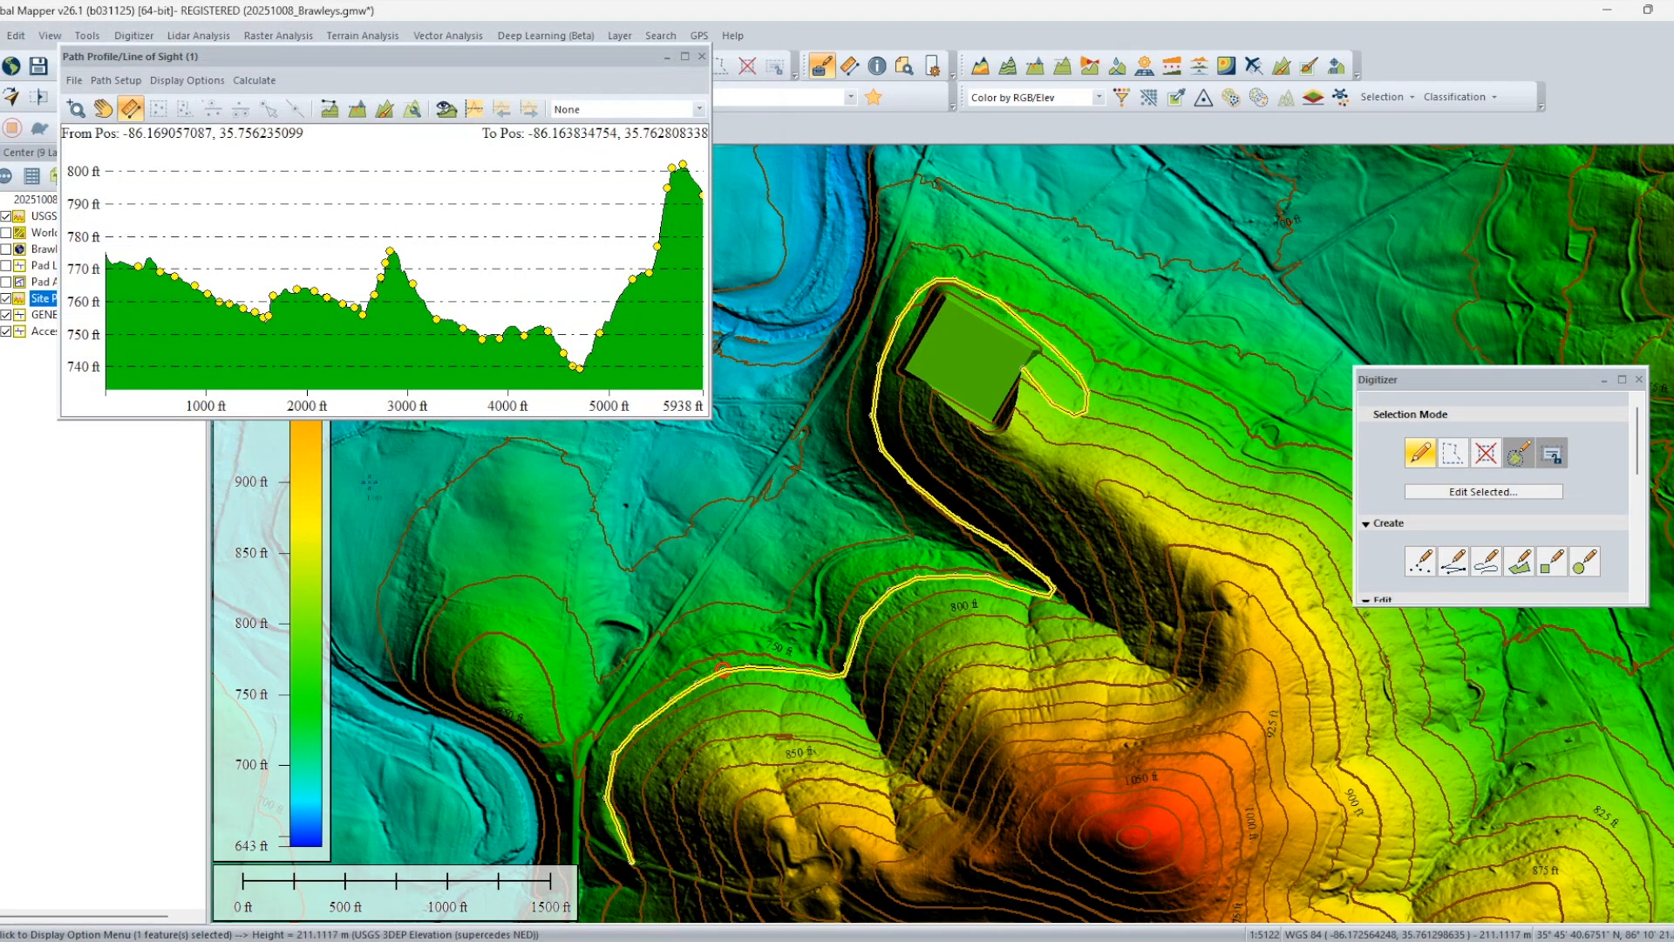
Save the profile path in XYZ format as profile.csv in the Global Mapper project folder, replacing the existing file.
click(75, 80)
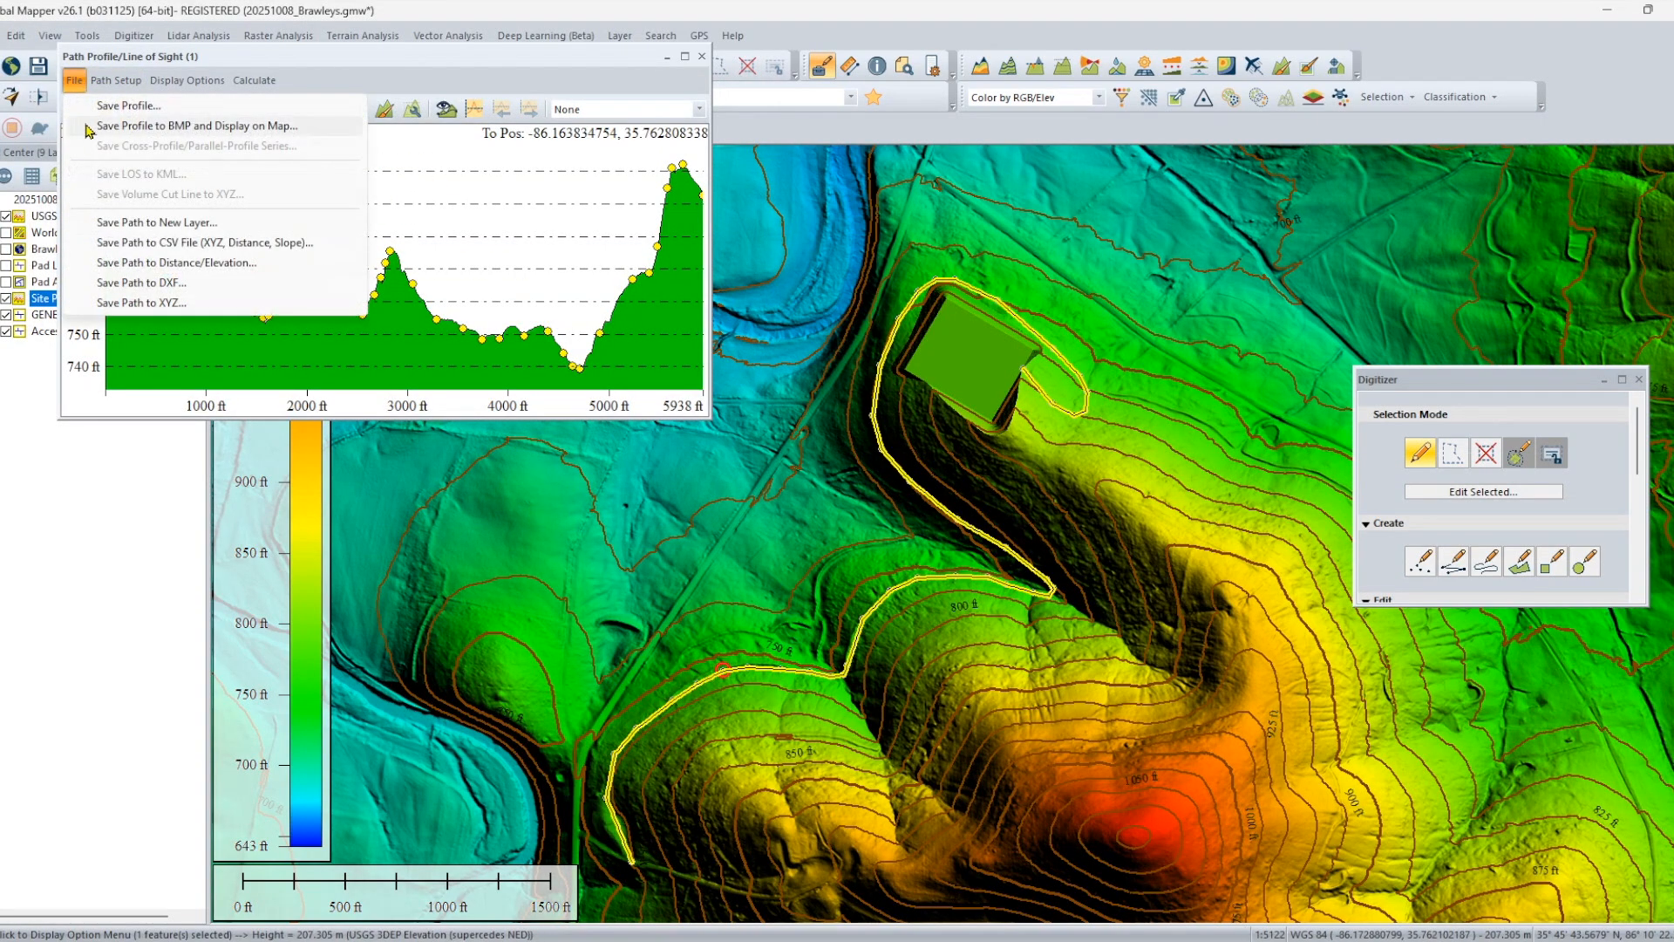
click(157, 303)
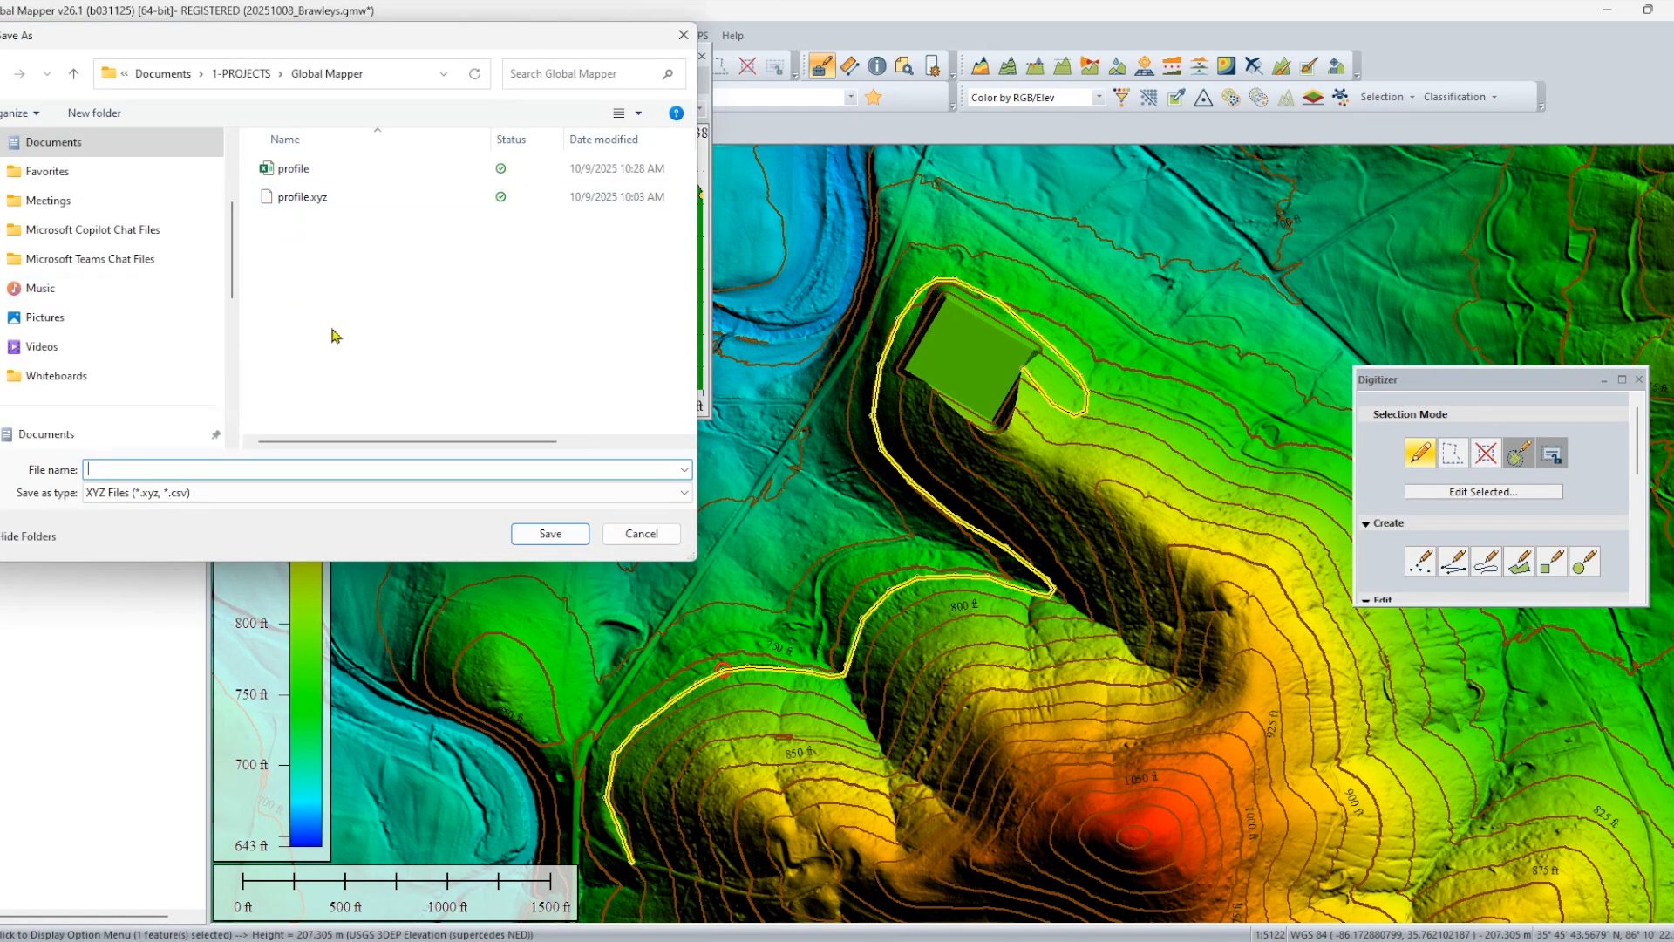
click(294, 170)
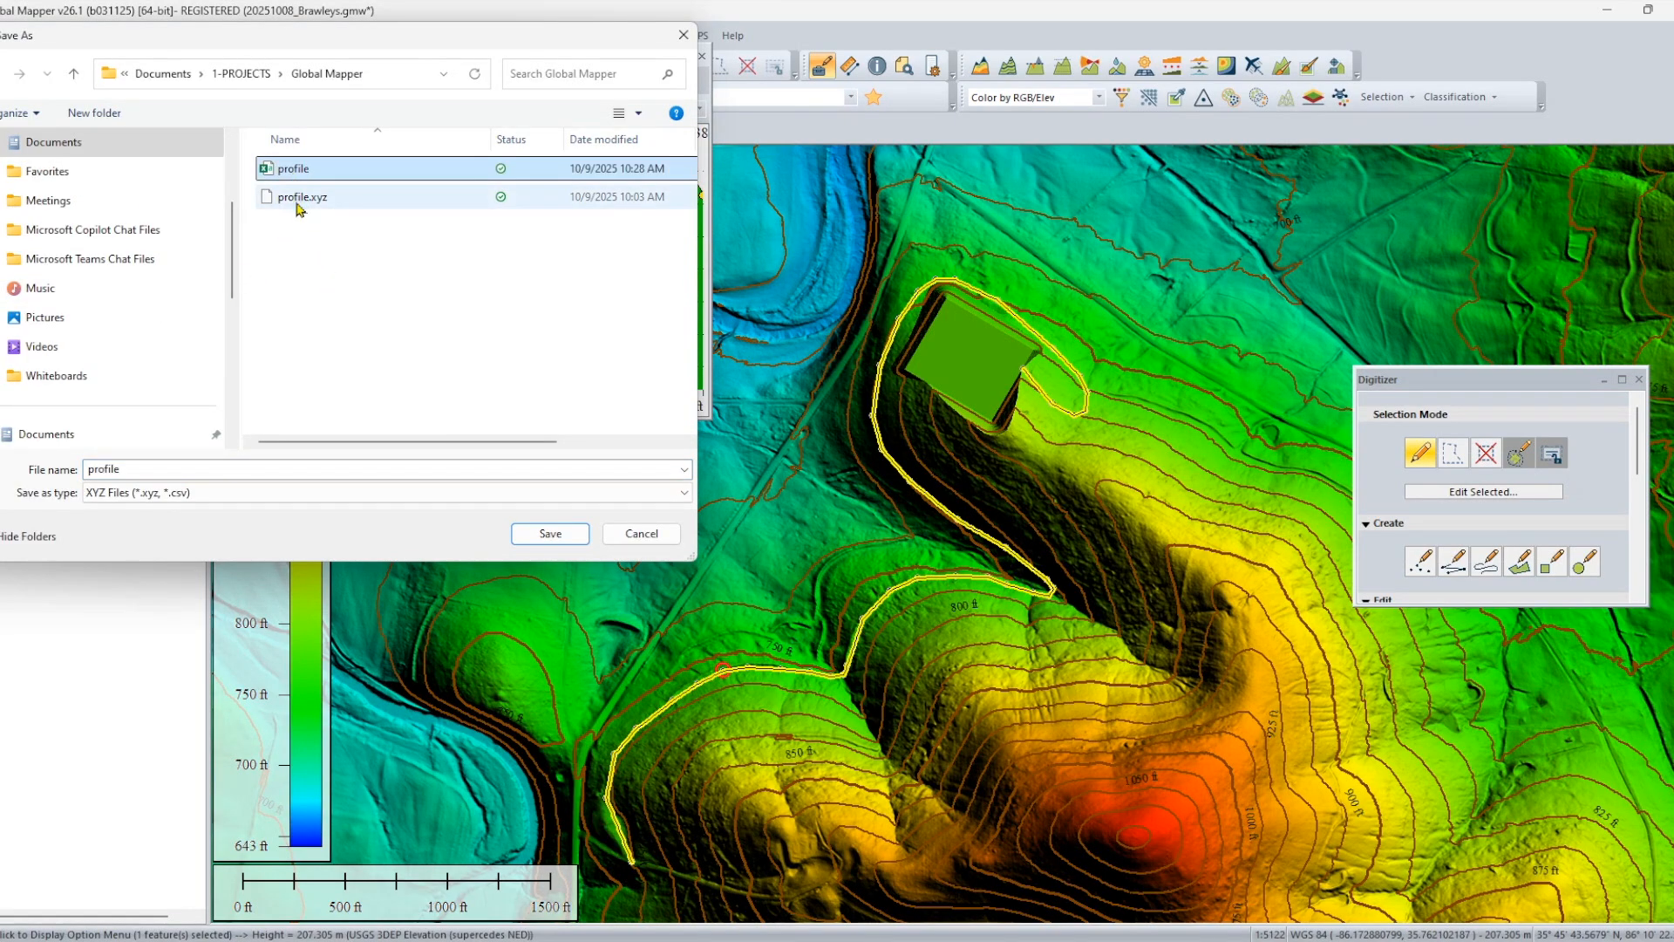
click(167, 470)
click(168, 470)
text(.)
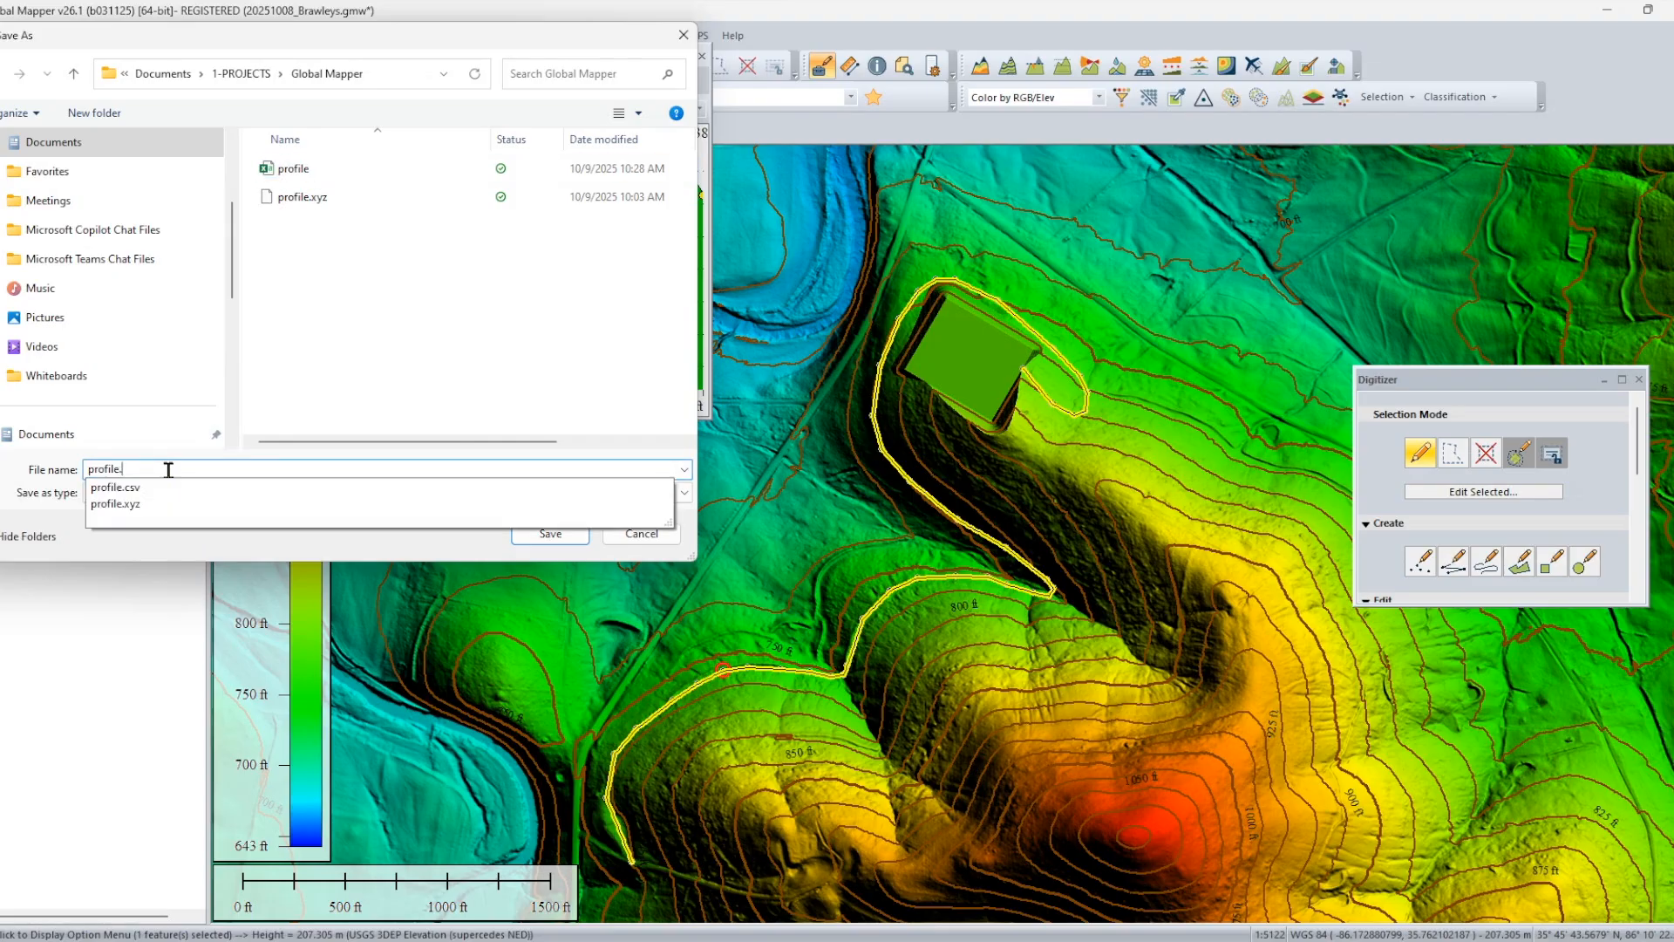
text(csv)
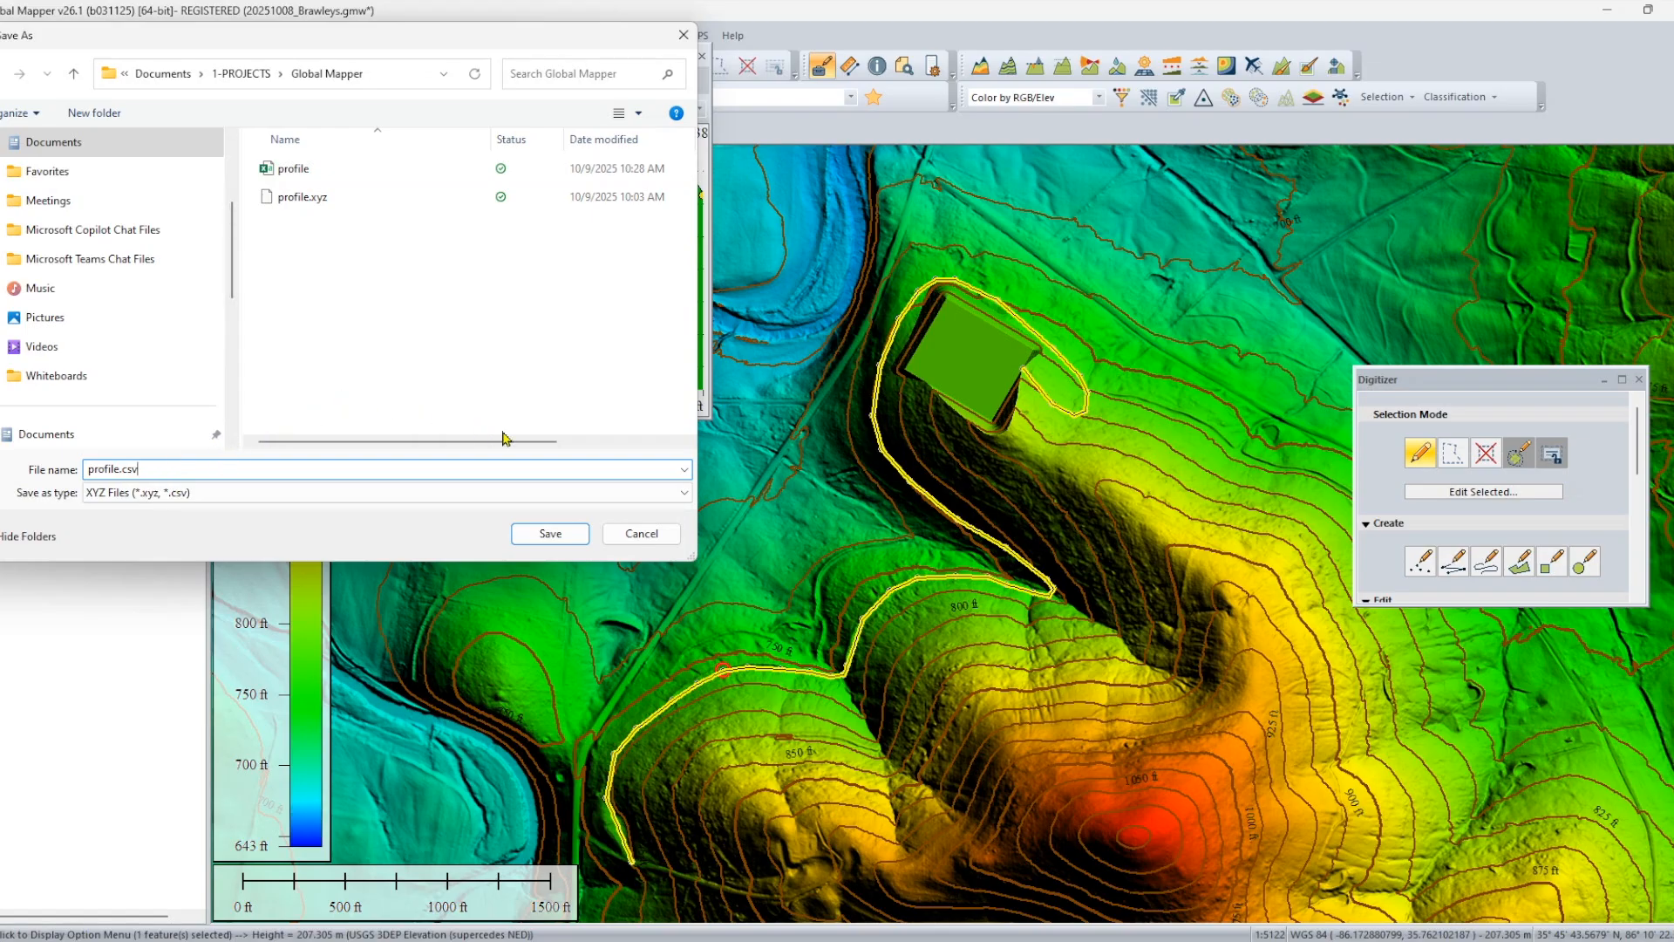
click(552, 534)
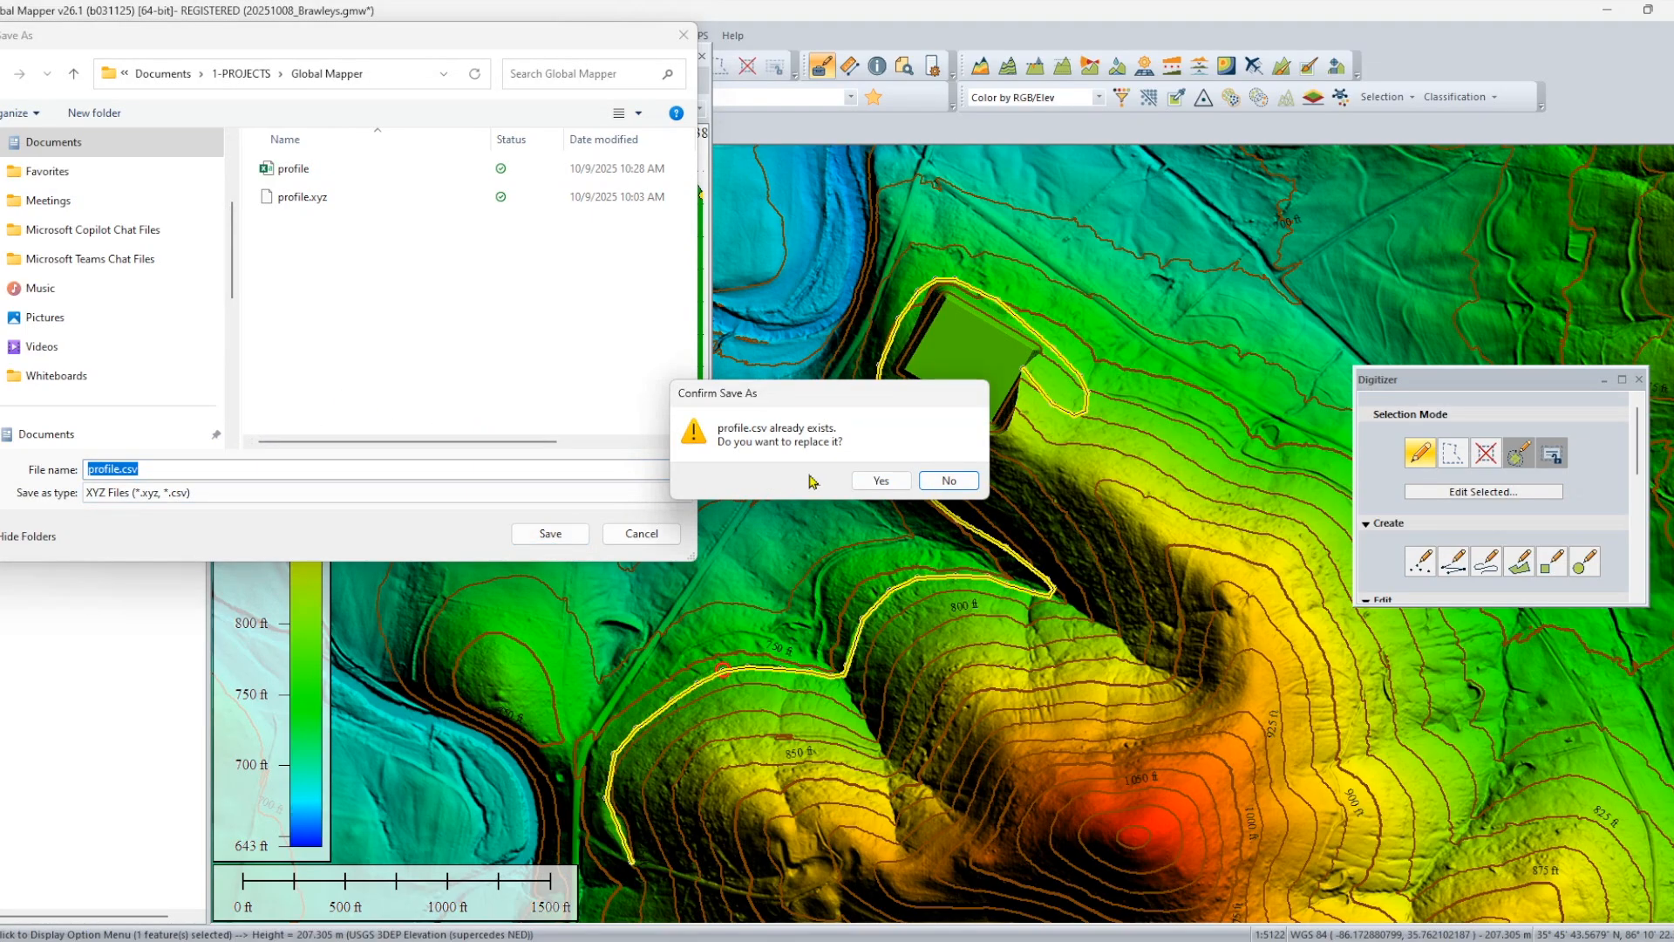
click(881, 481)
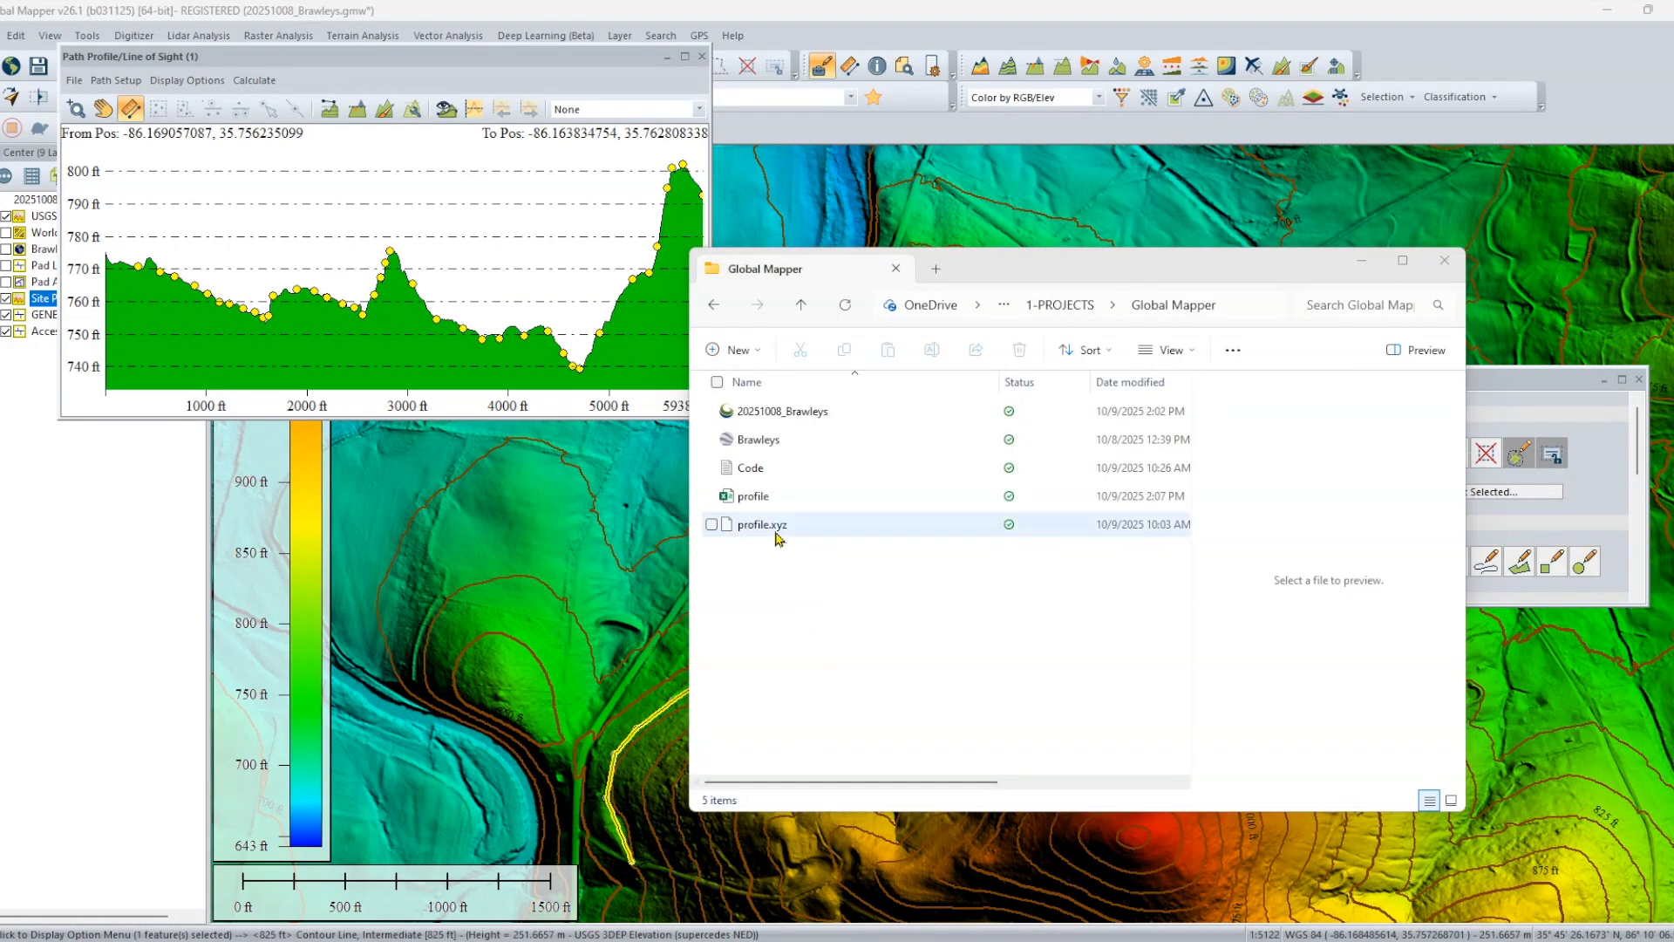
Open the exported profile file from the project folder in Excel.
click(762, 506)
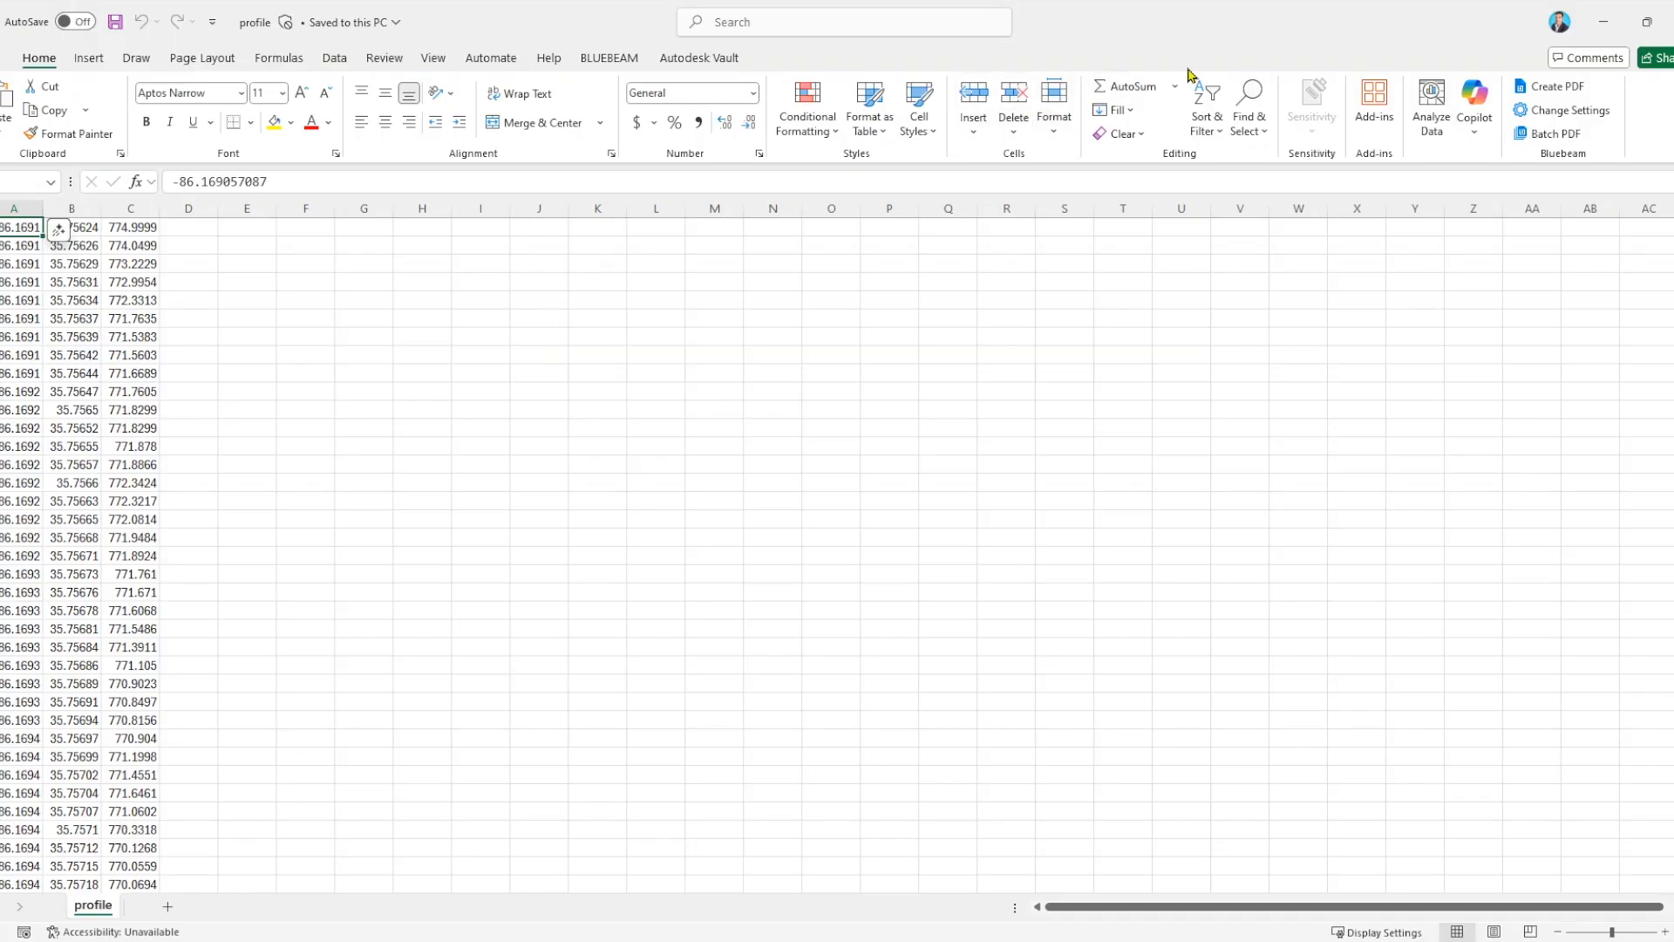
click(434, 59)
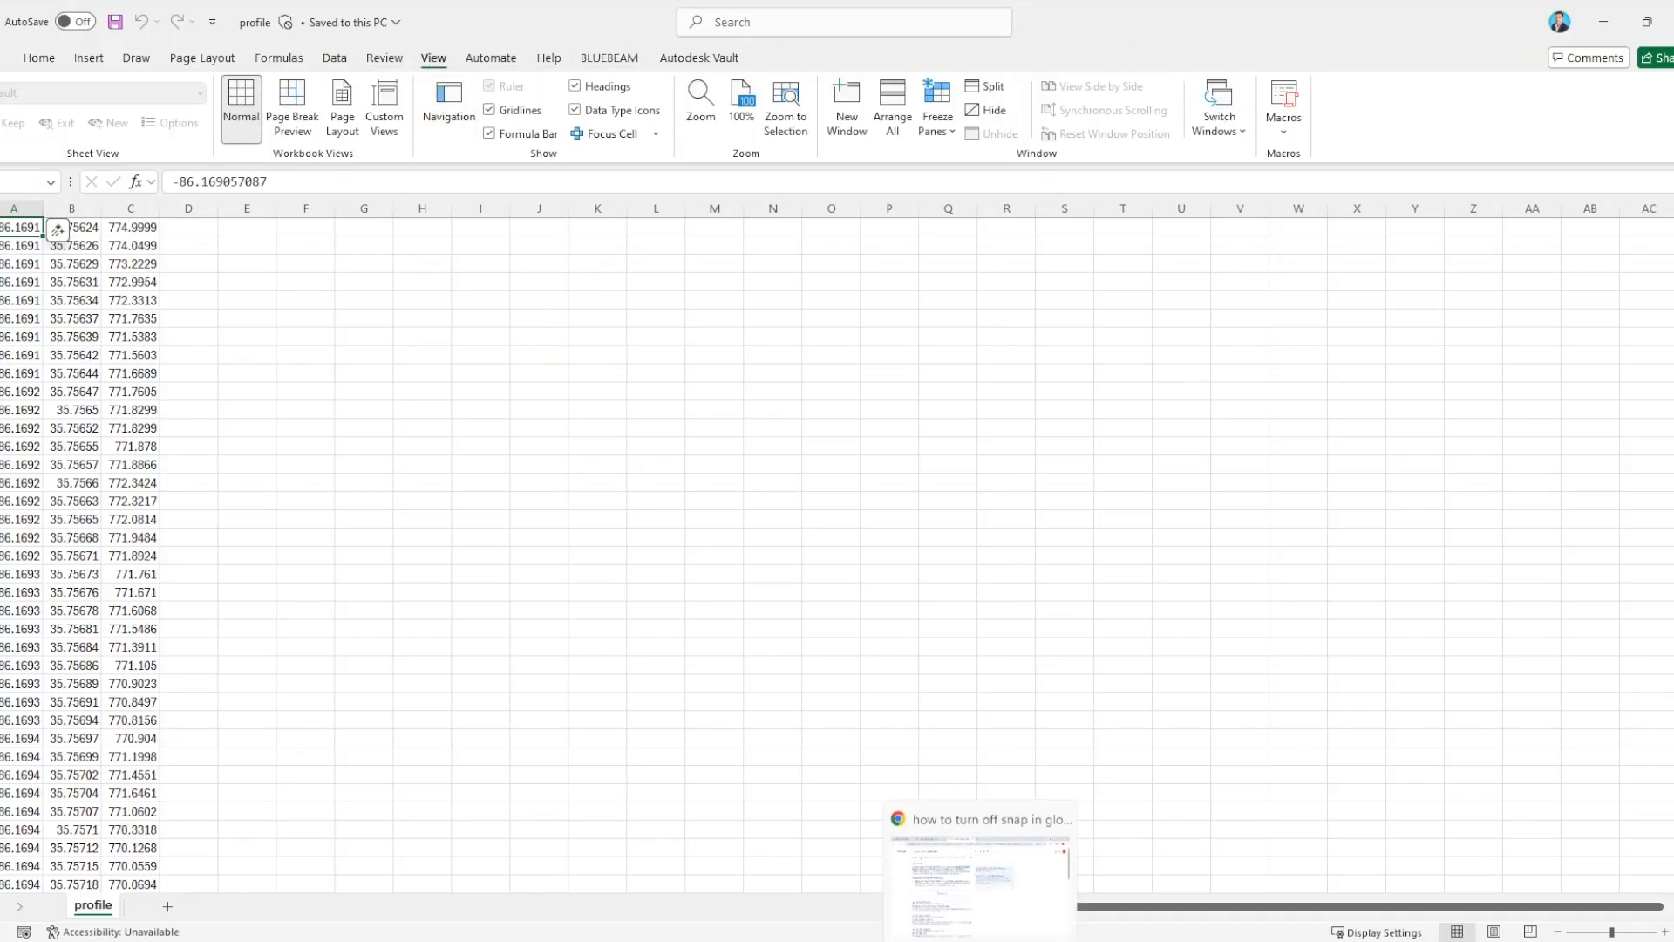
Copy the entire macro code from Code.txt in the project folder and return to the profile workbook.
click(859, 863)
click(748, 468)
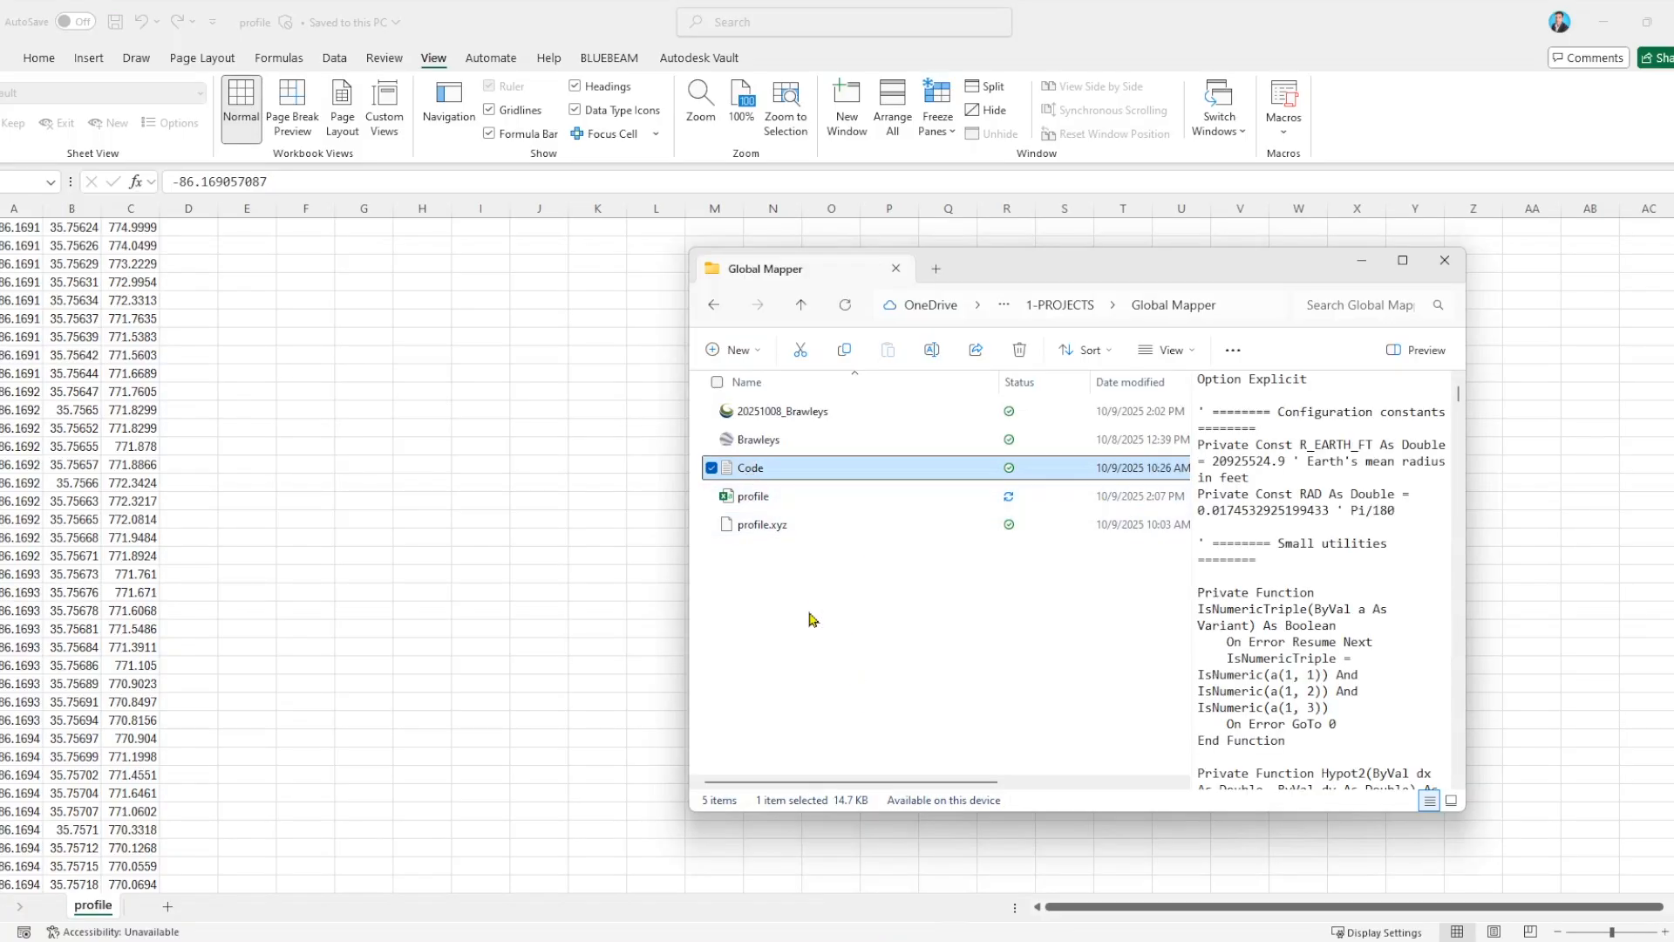
click(788, 476)
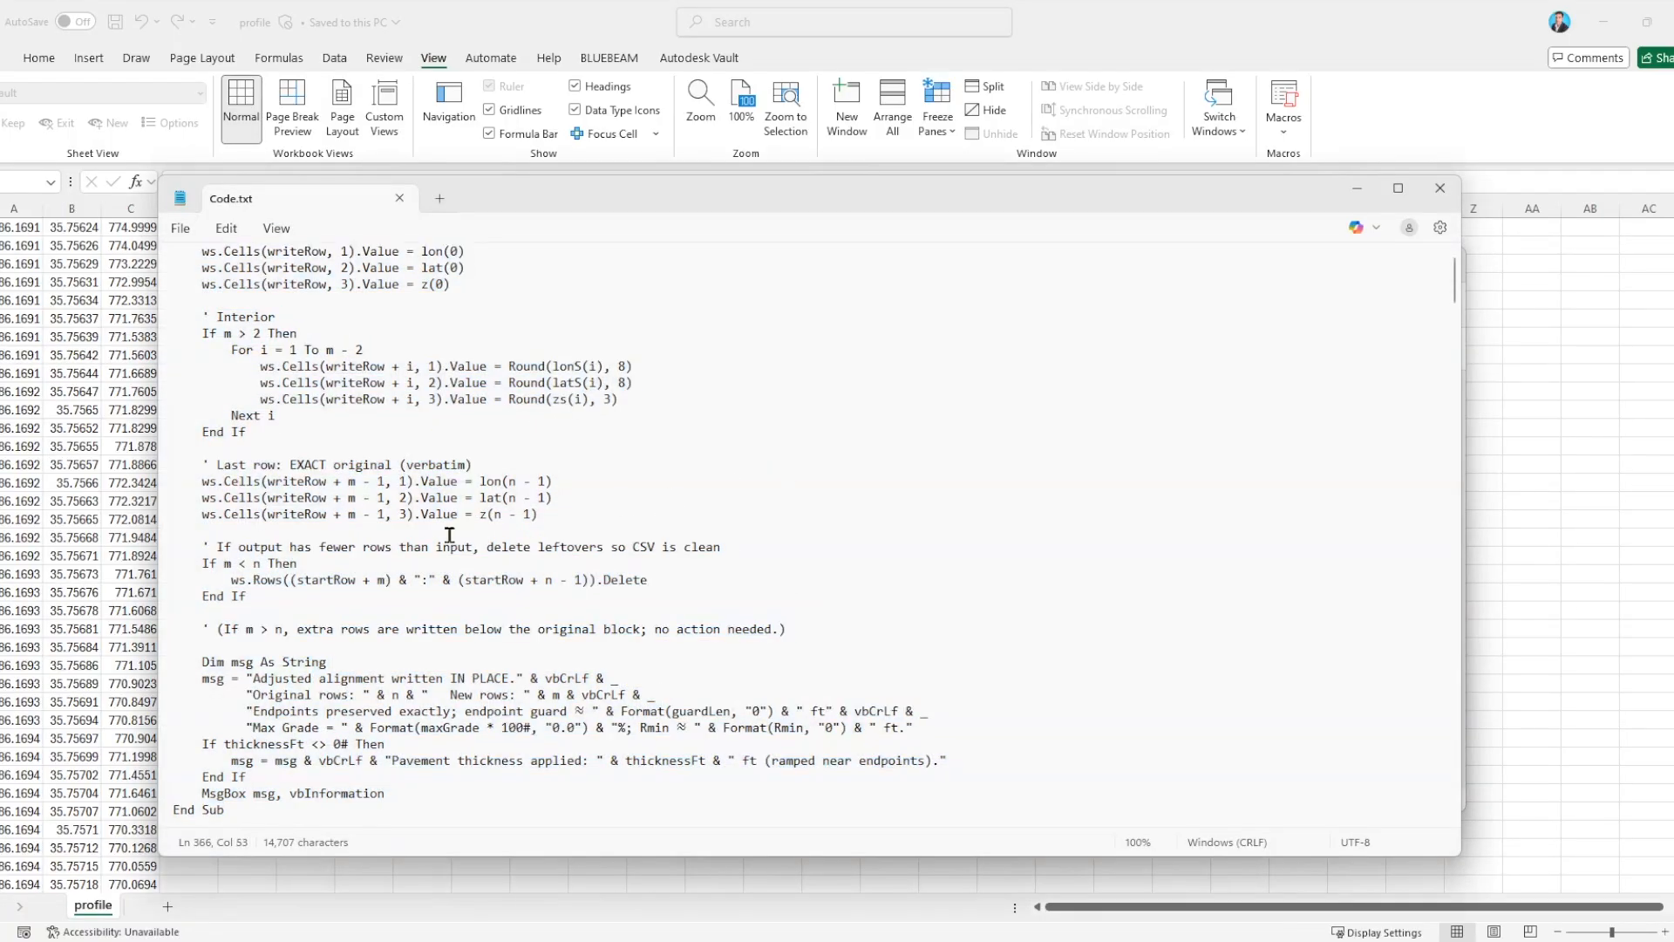
key(ctrl+a)
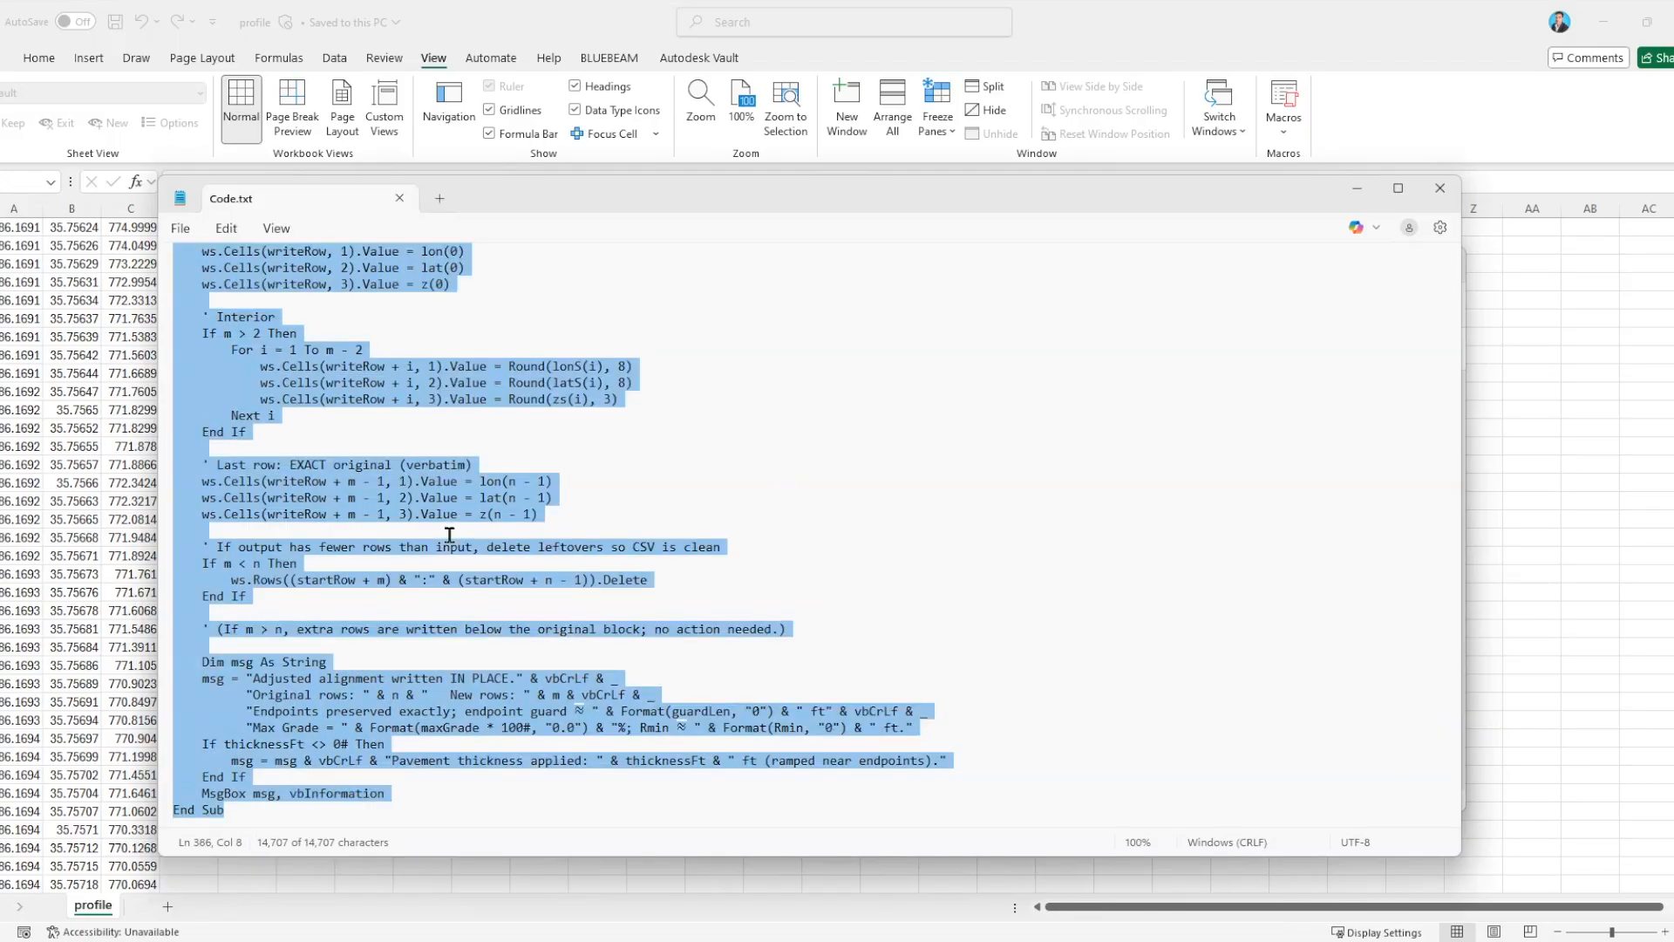
click(1444, 189)
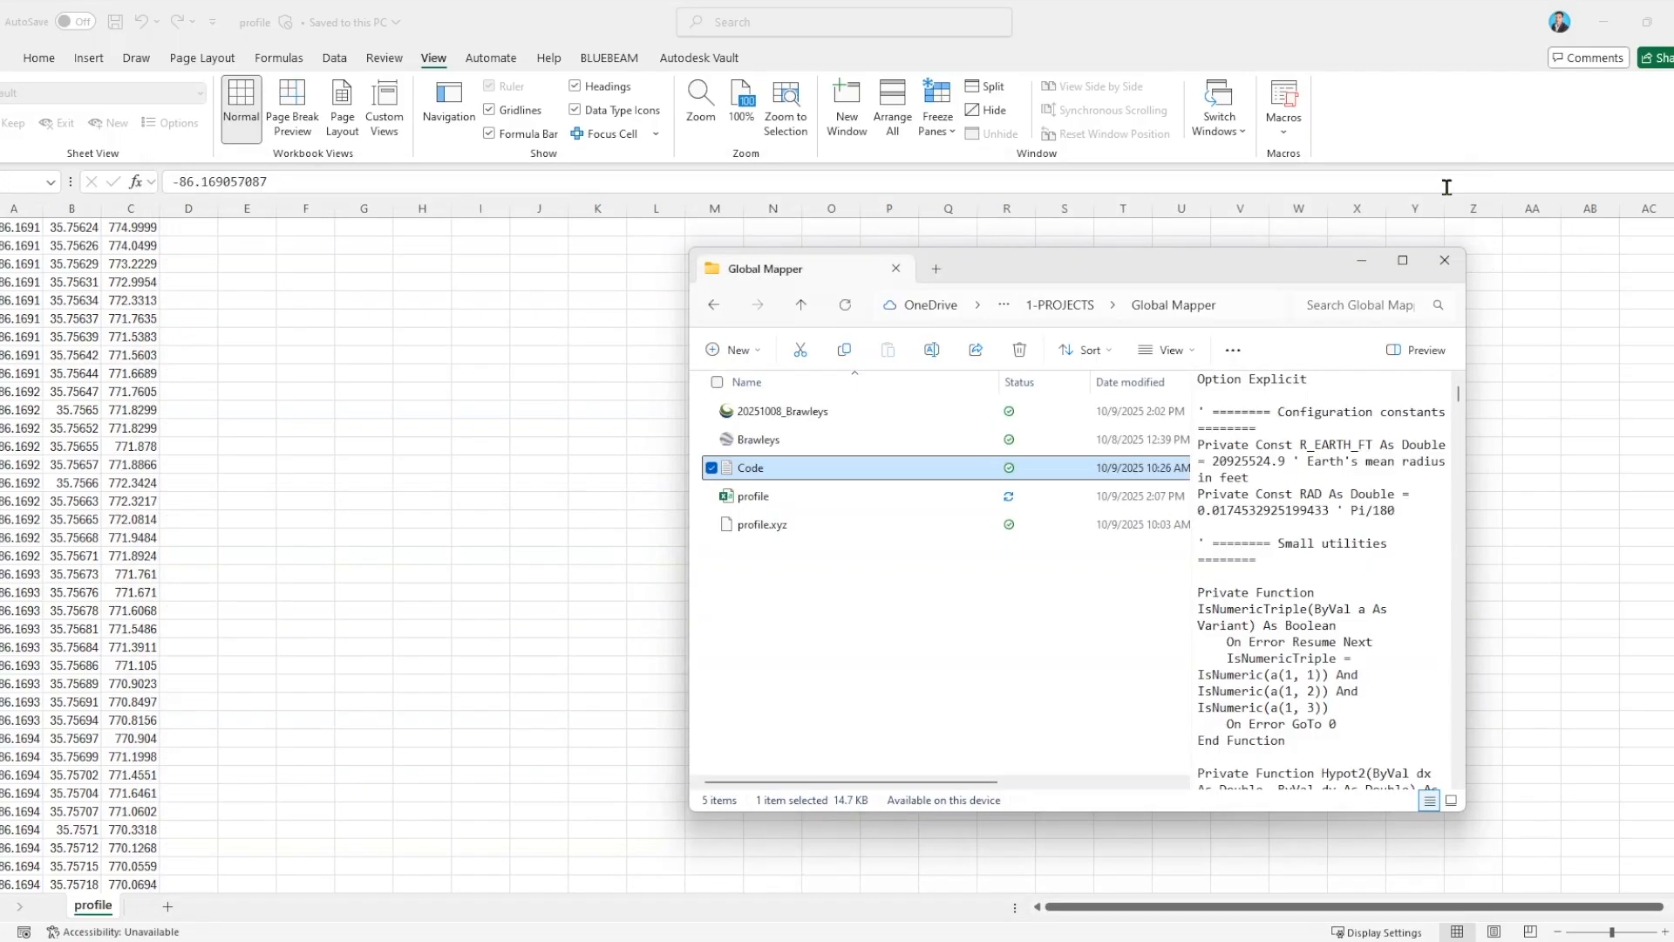
click(980, 596)
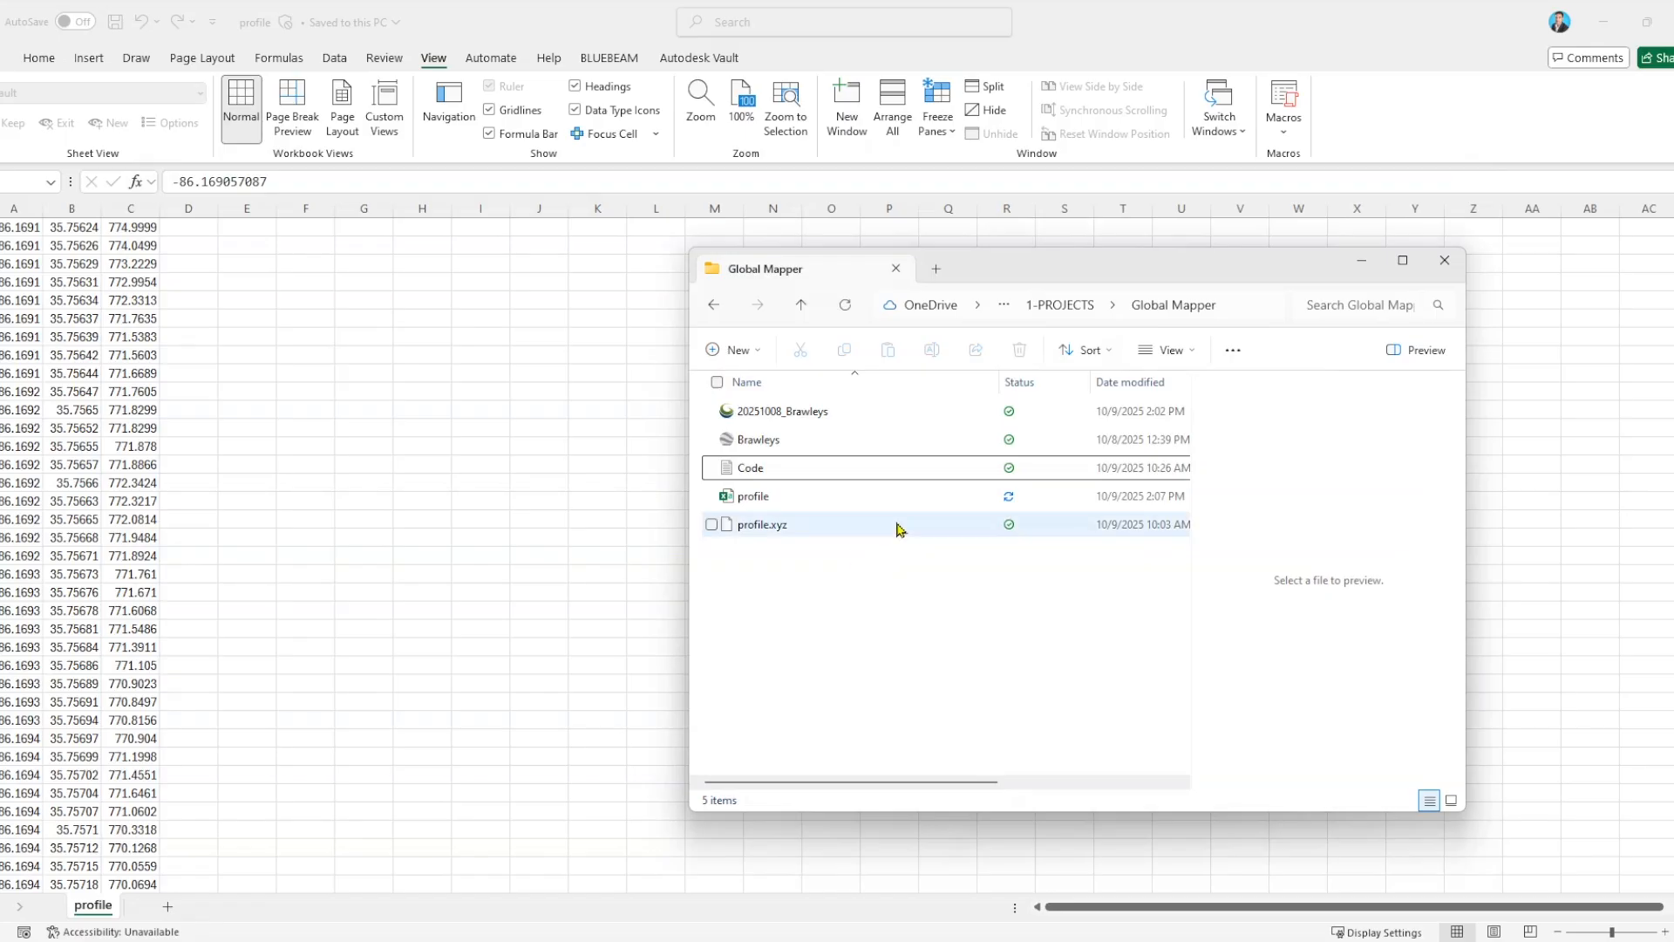
click(1444, 259)
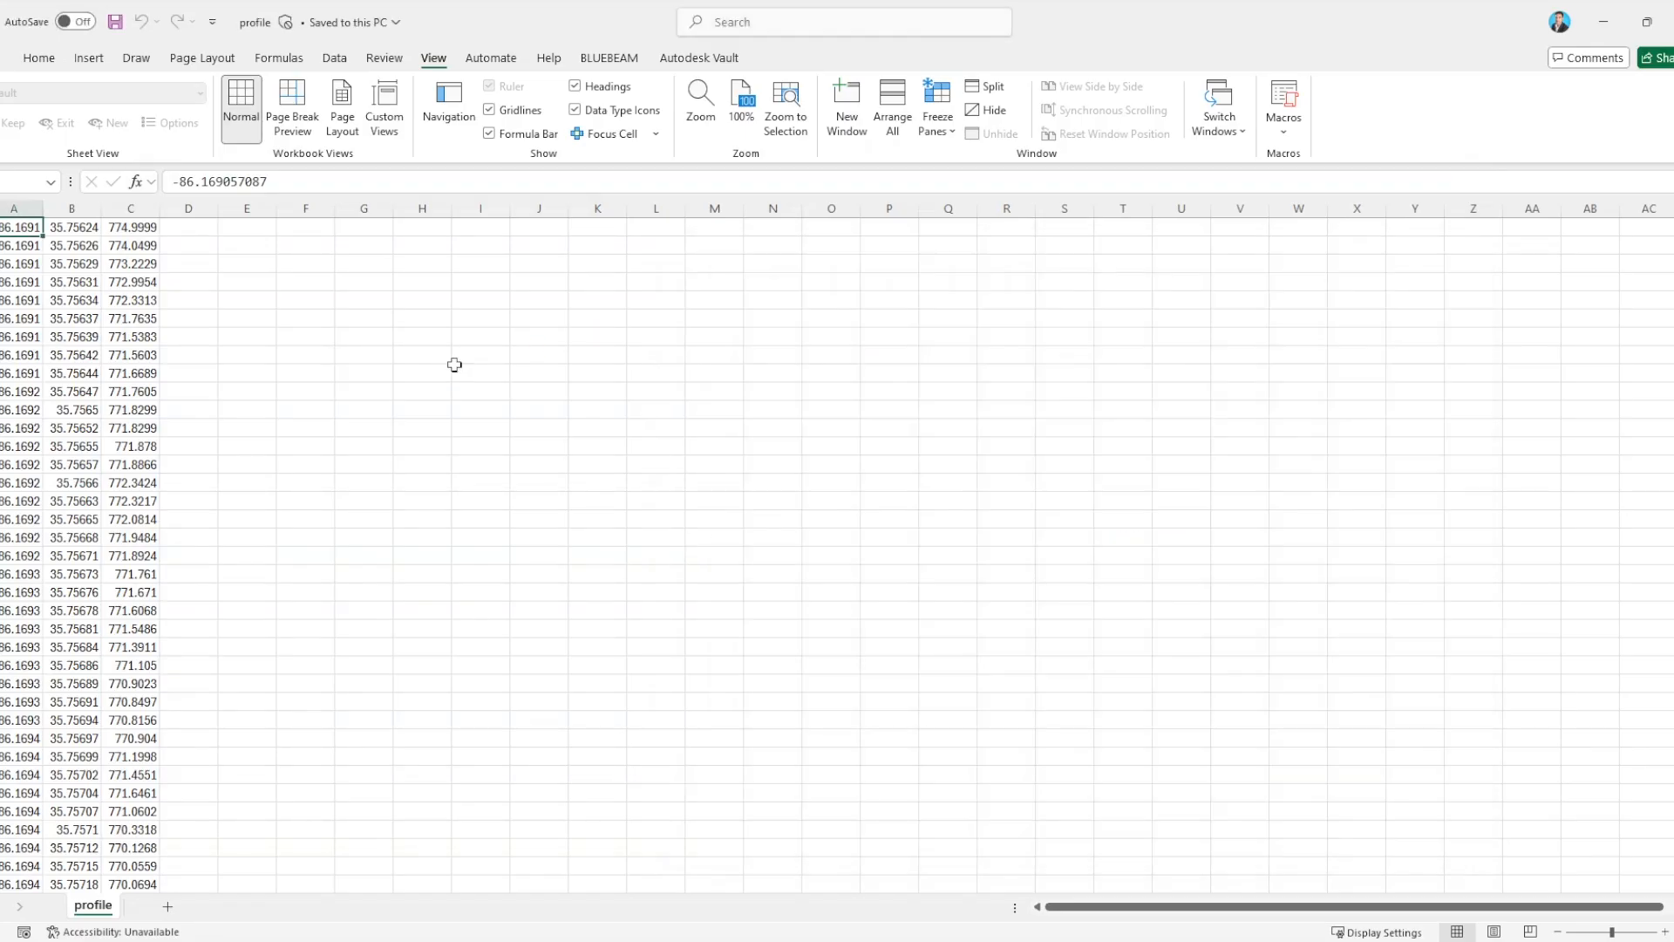
Record an empty macro named Macro1 in this workbook and stop the recording.
click(1270, 128)
click(1344, 184)
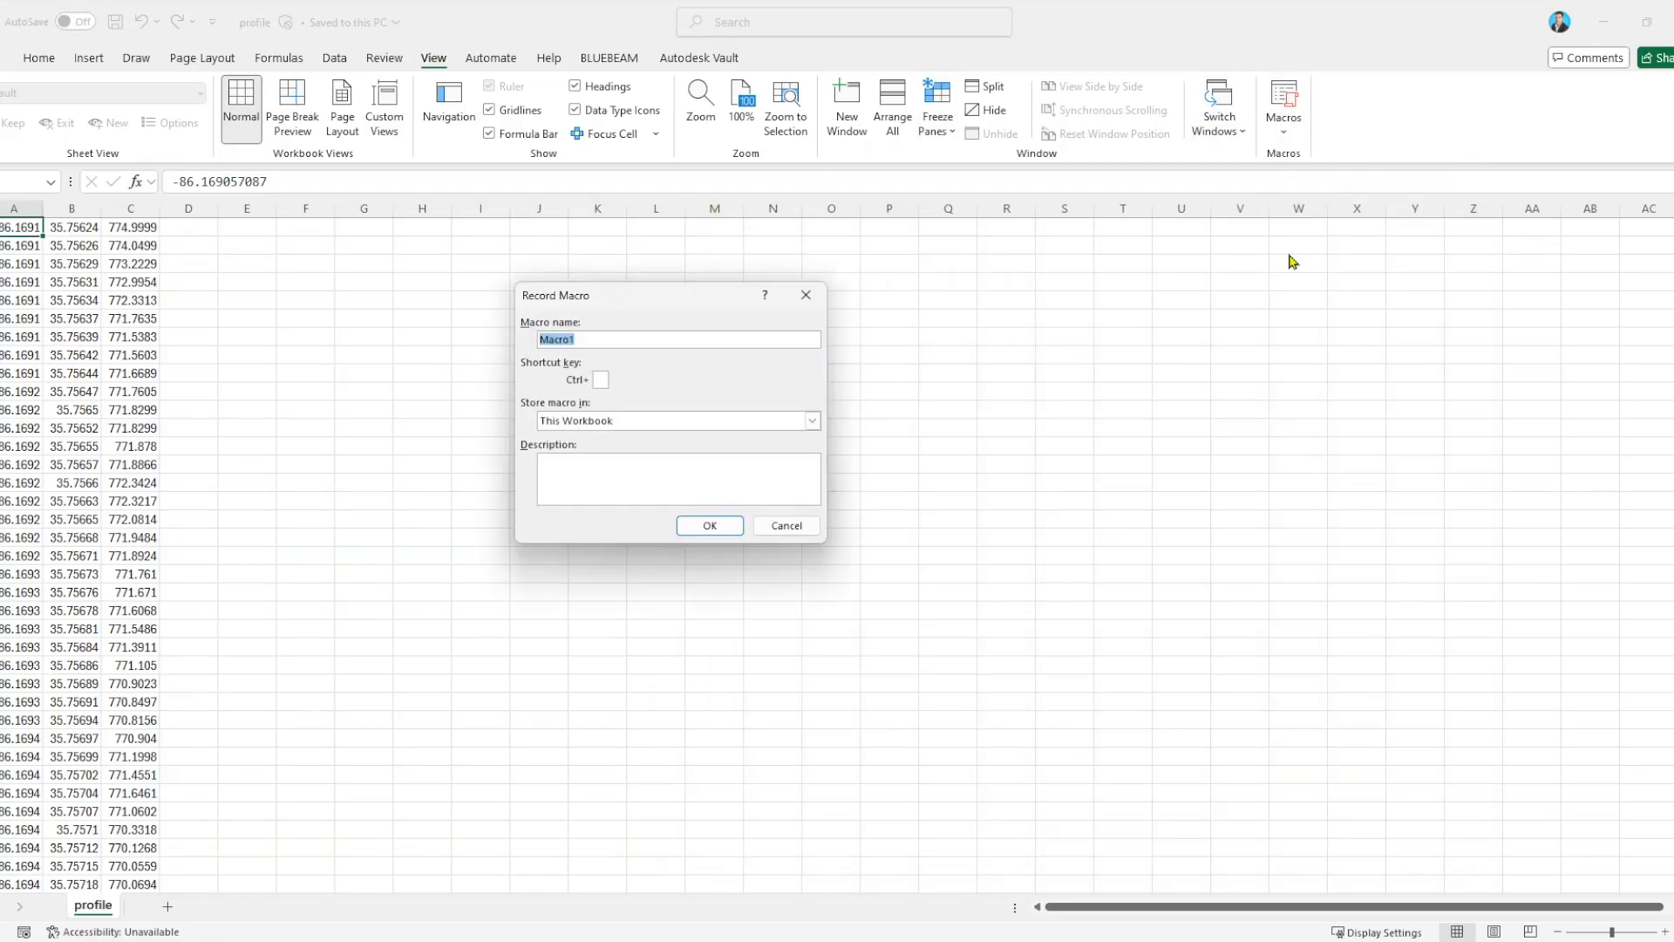
click(711, 526)
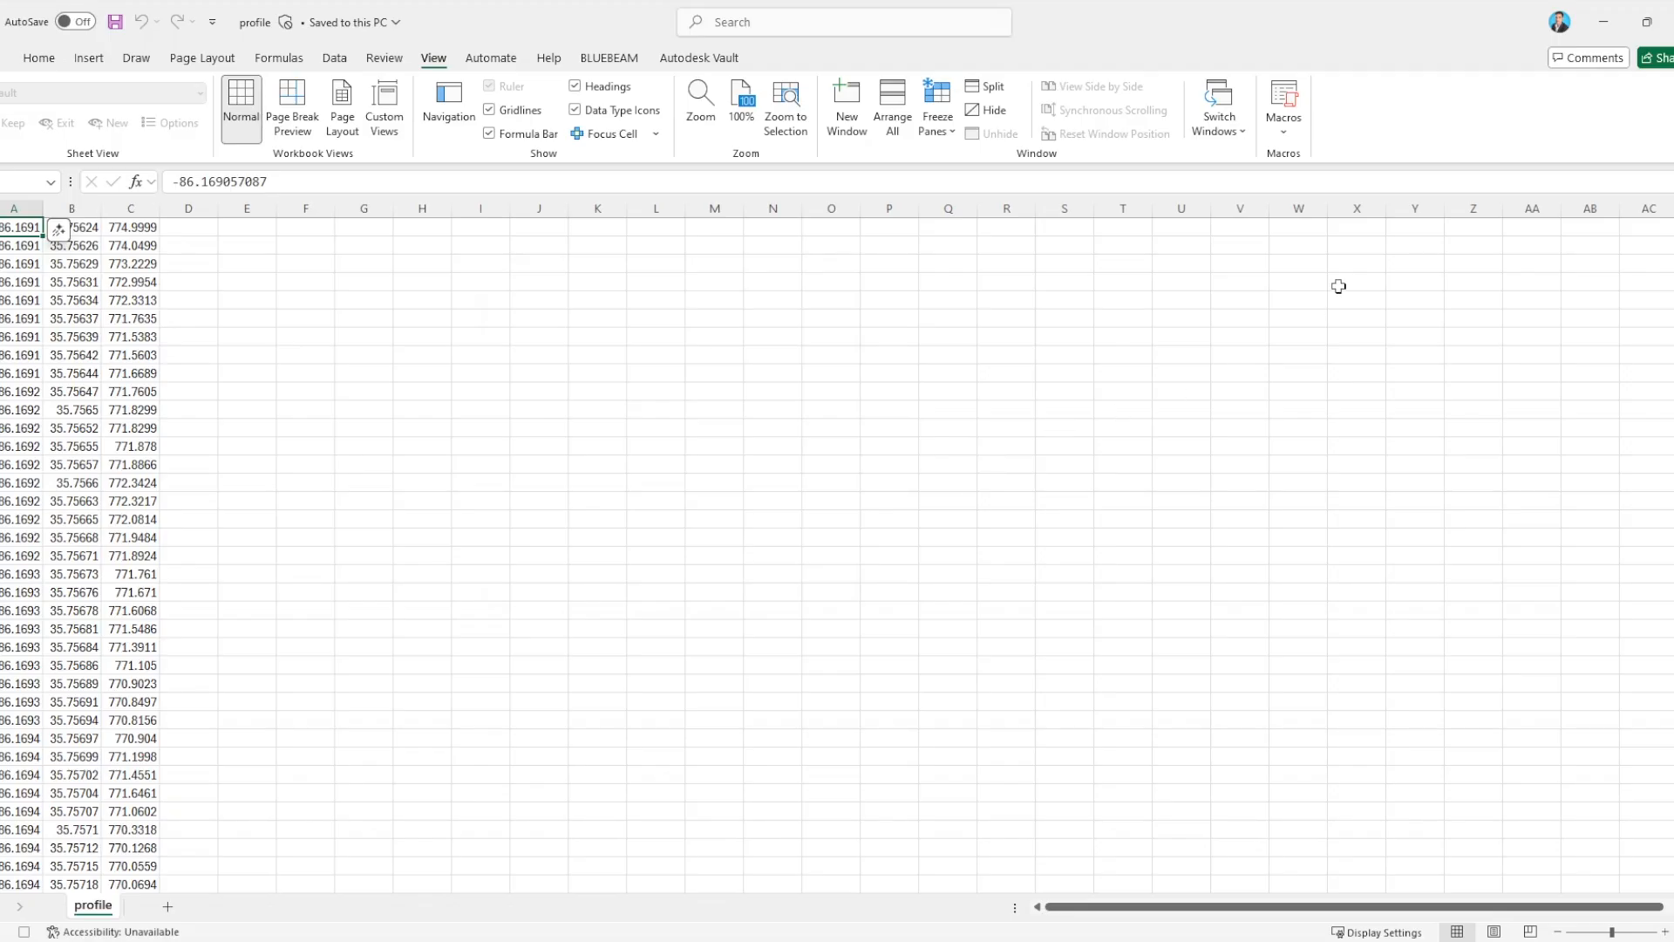
click(1289, 131)
click(1320, 179)
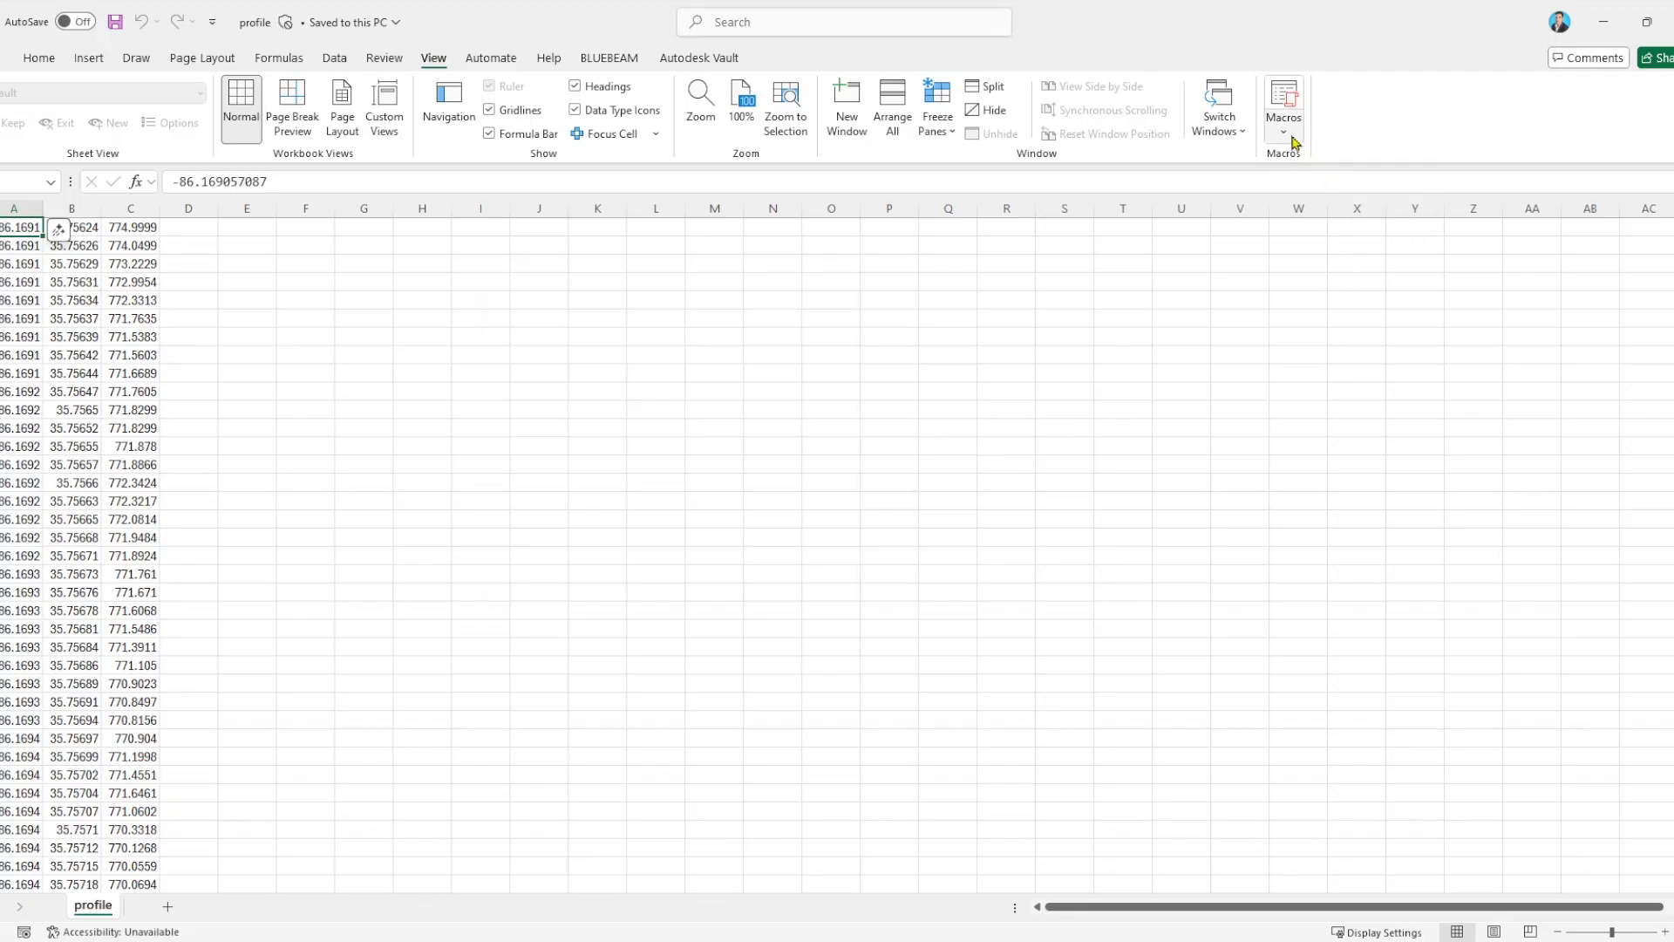
Open Macro1 for editing and replace its entire code with the copied alignment-smoothing code.
click(1290, 142)
click(1320, 165)
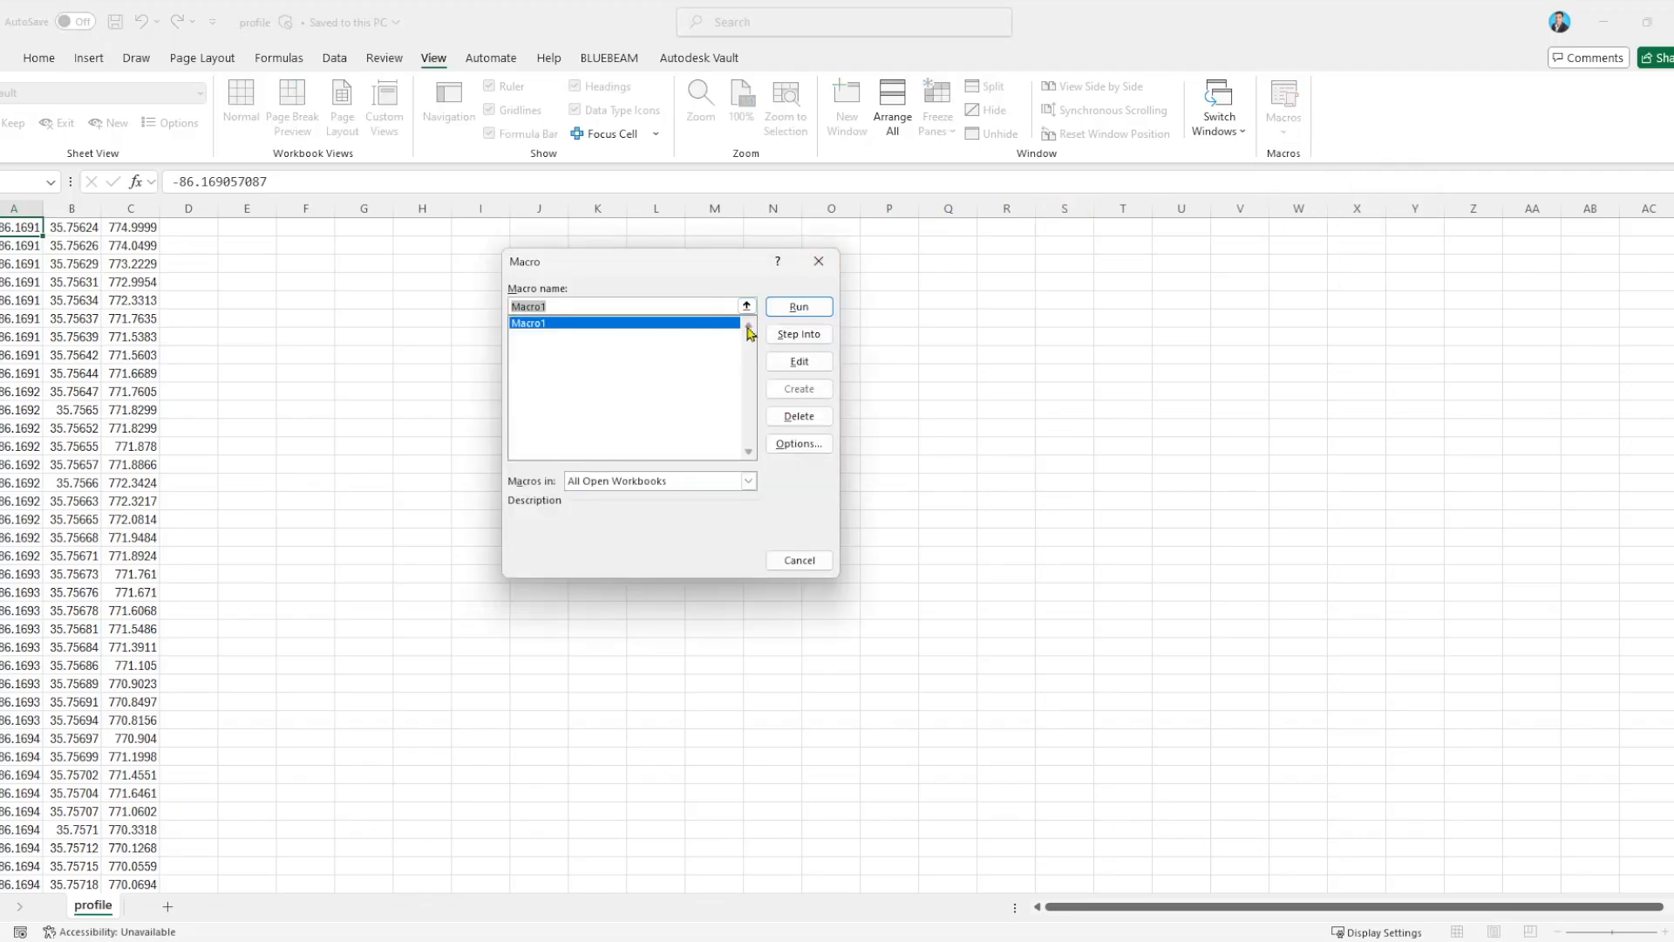
click(802, 361)
key(ctrl+a)
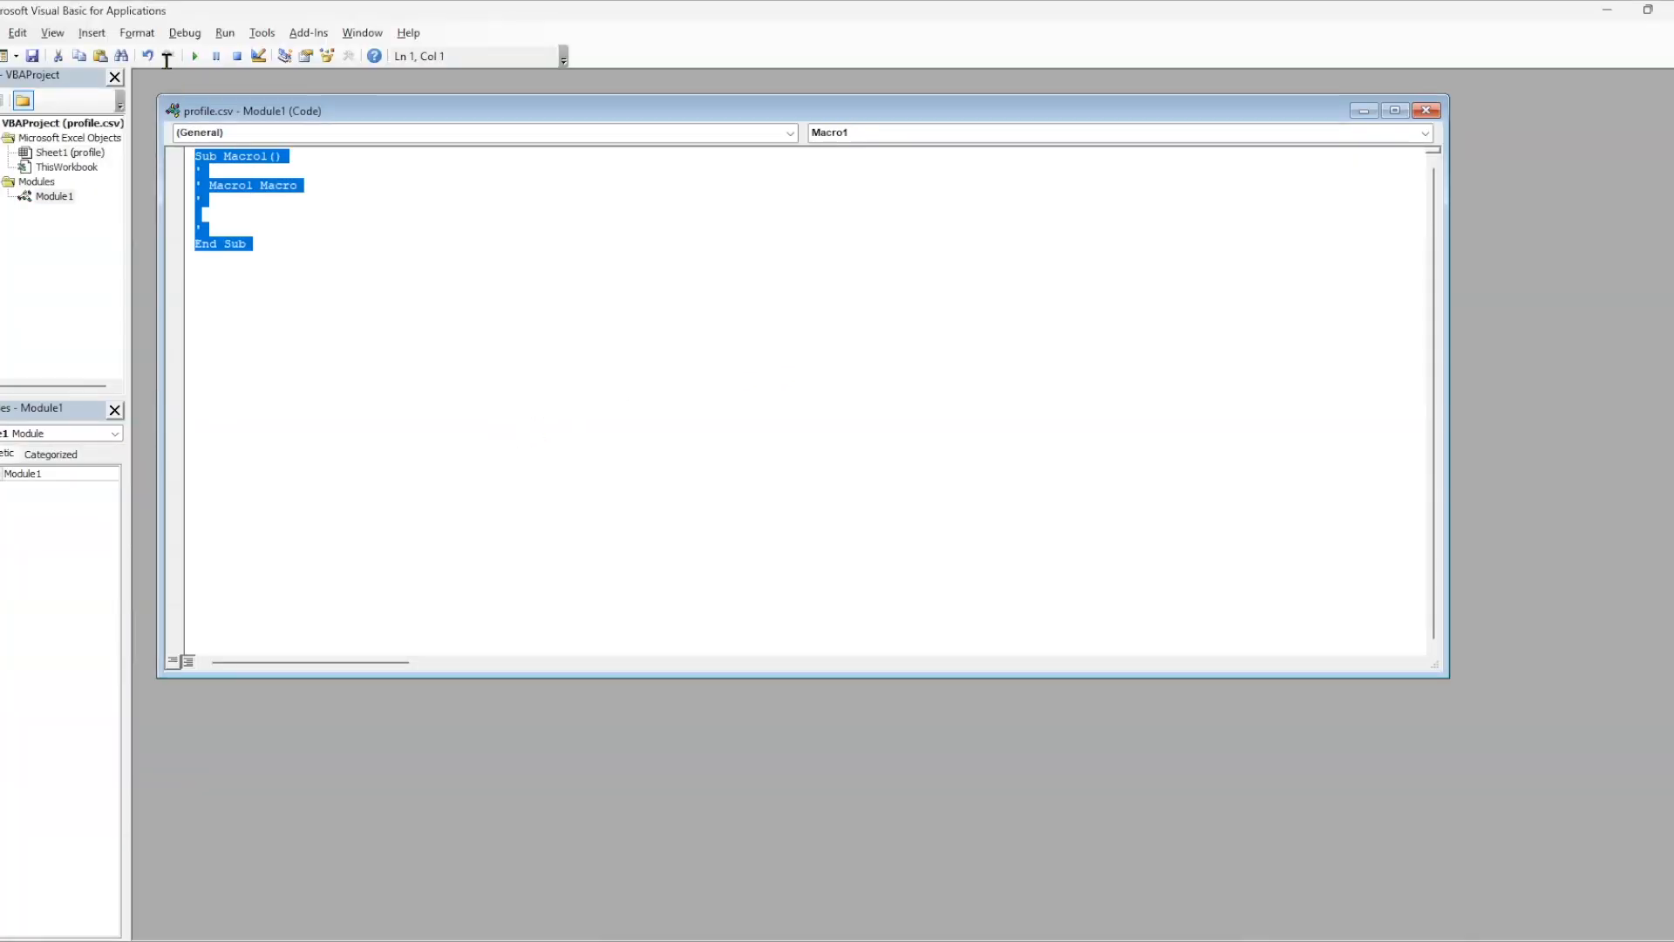
key(ctrl+v)
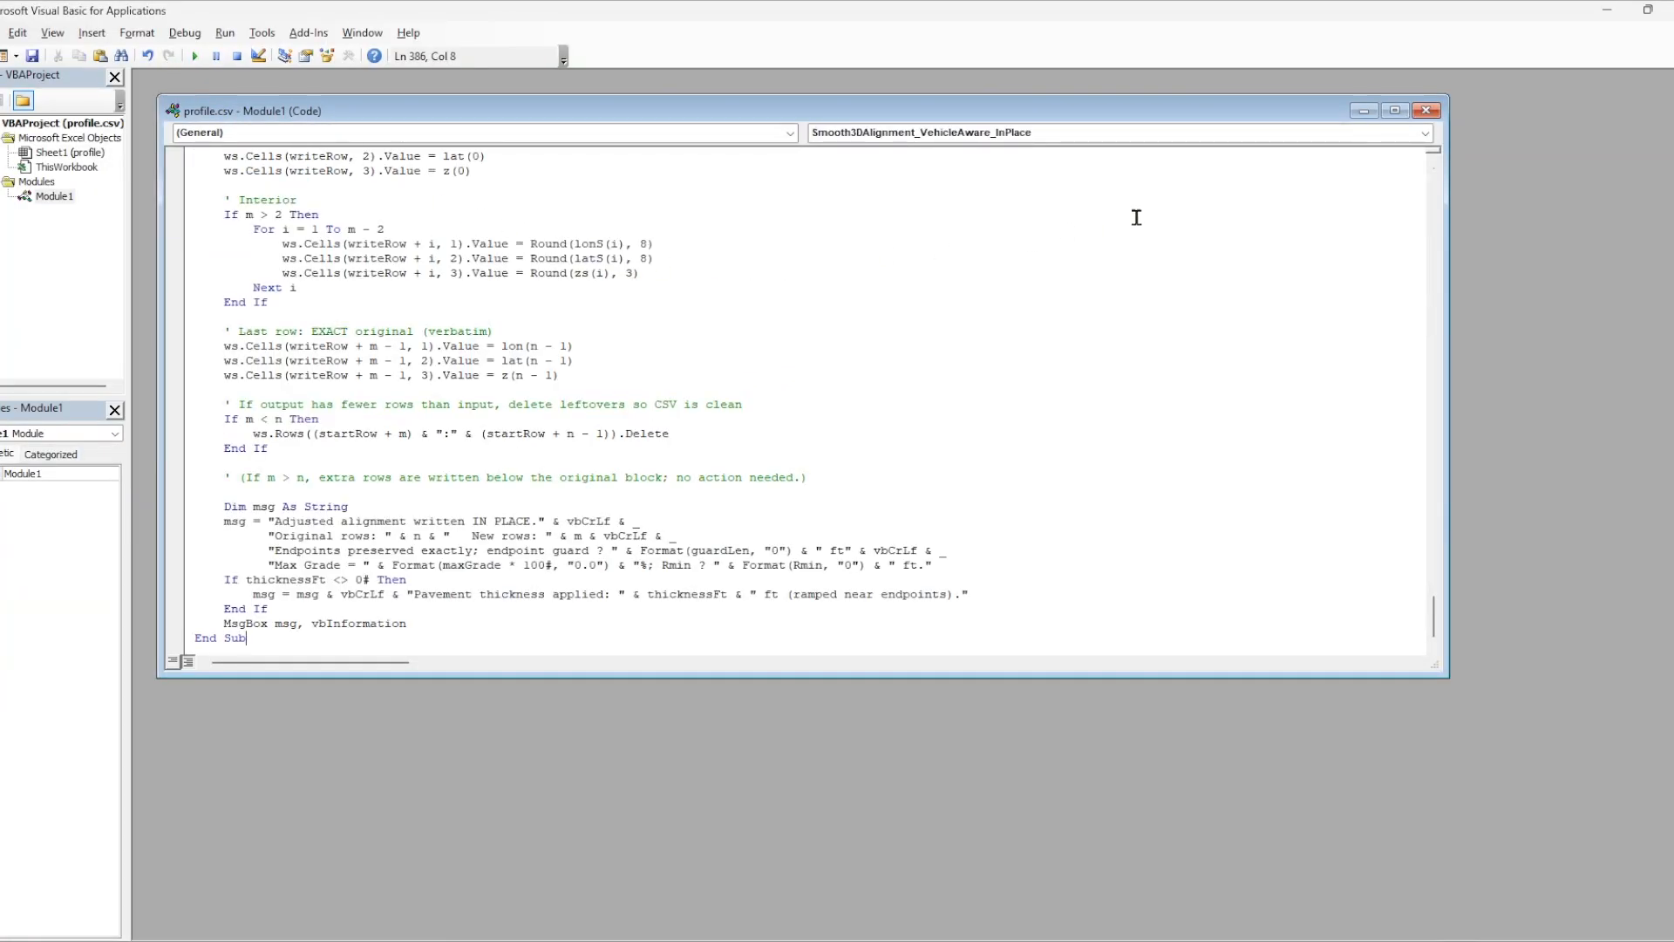
Run the alignment-smoothing macro with design speed 50 mph, superelevation 0.06, side friction 0.14 and maximum grade 10%.
click(200, 57)
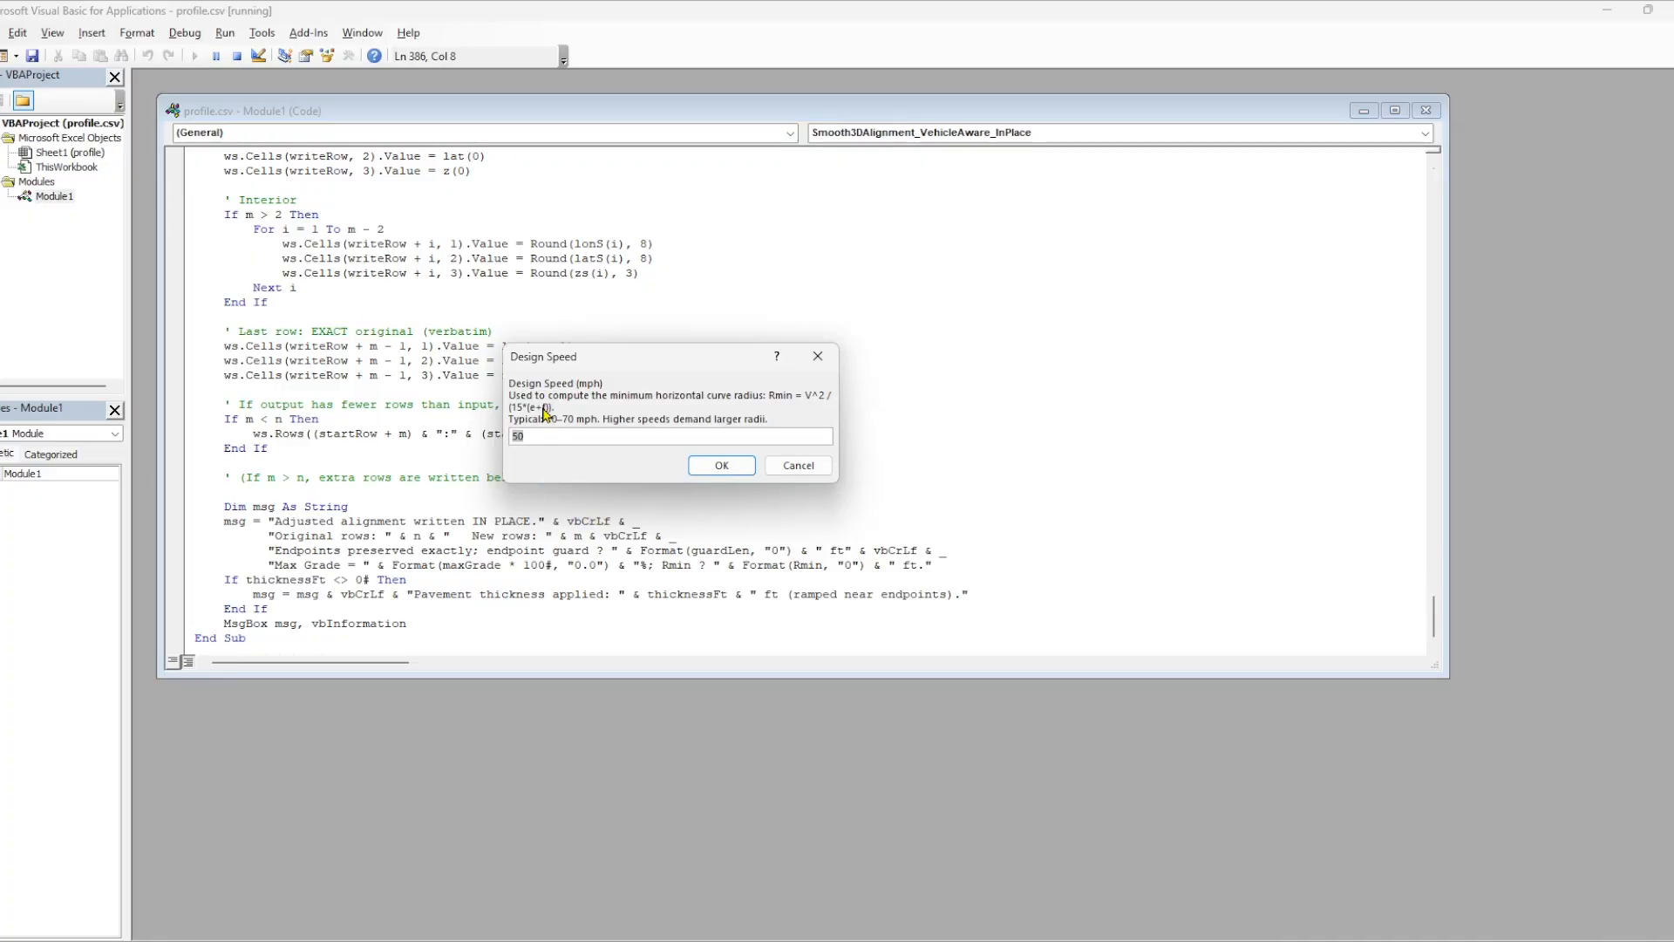
click(738, 473)
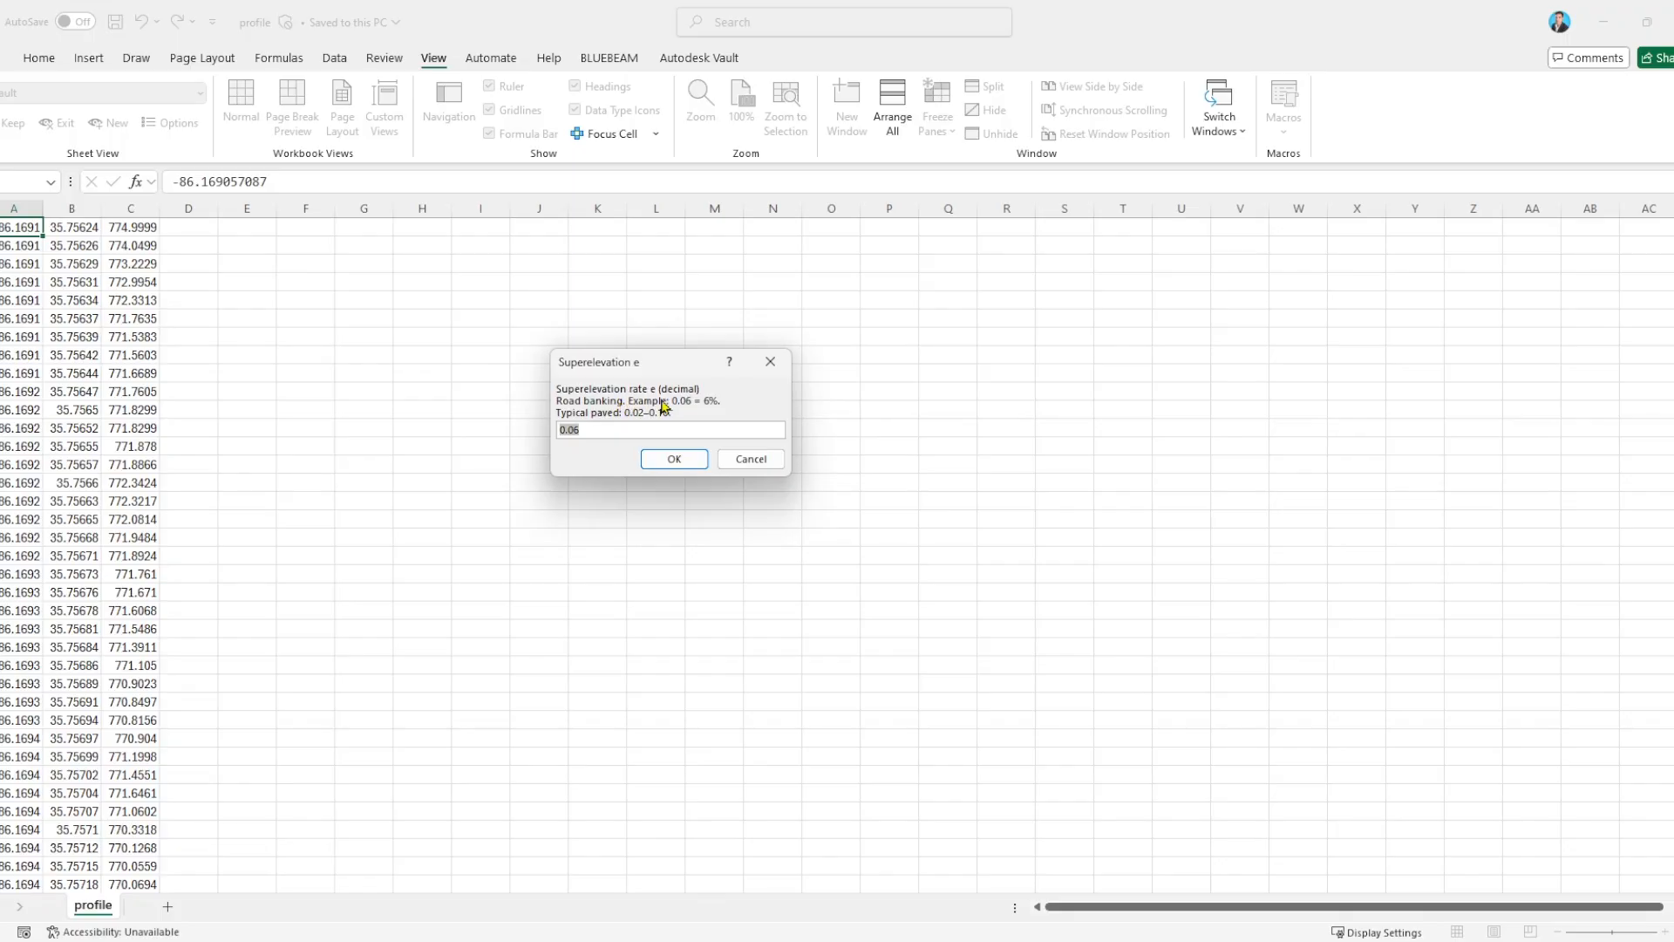
click(674, 460)
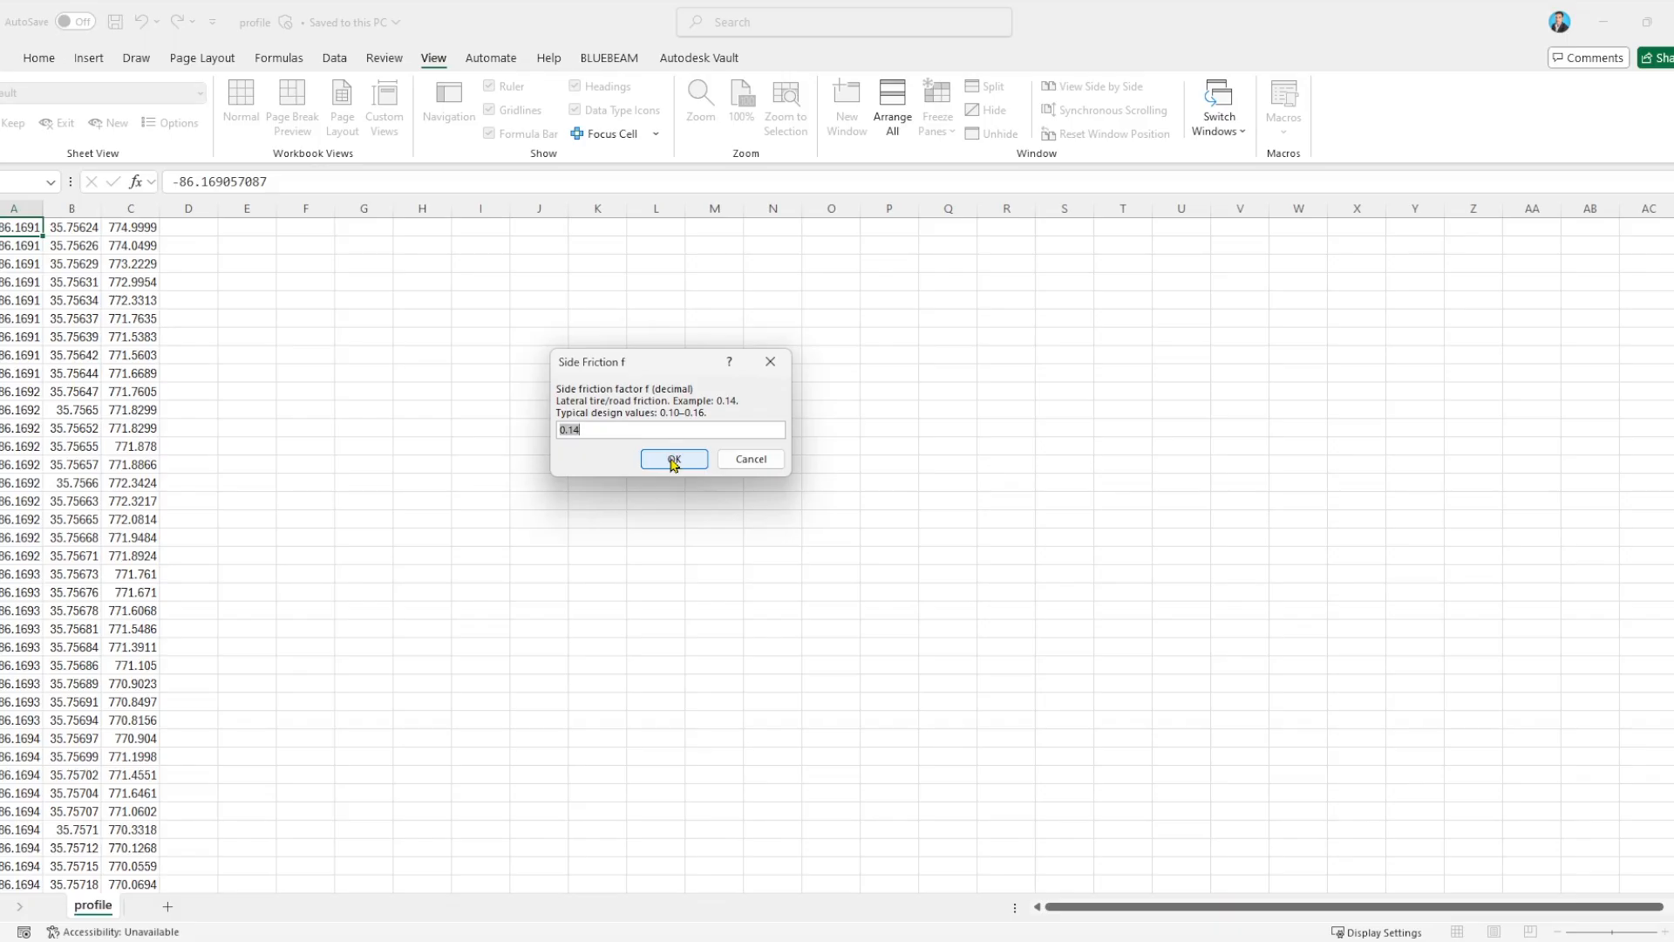
click(674, 460)
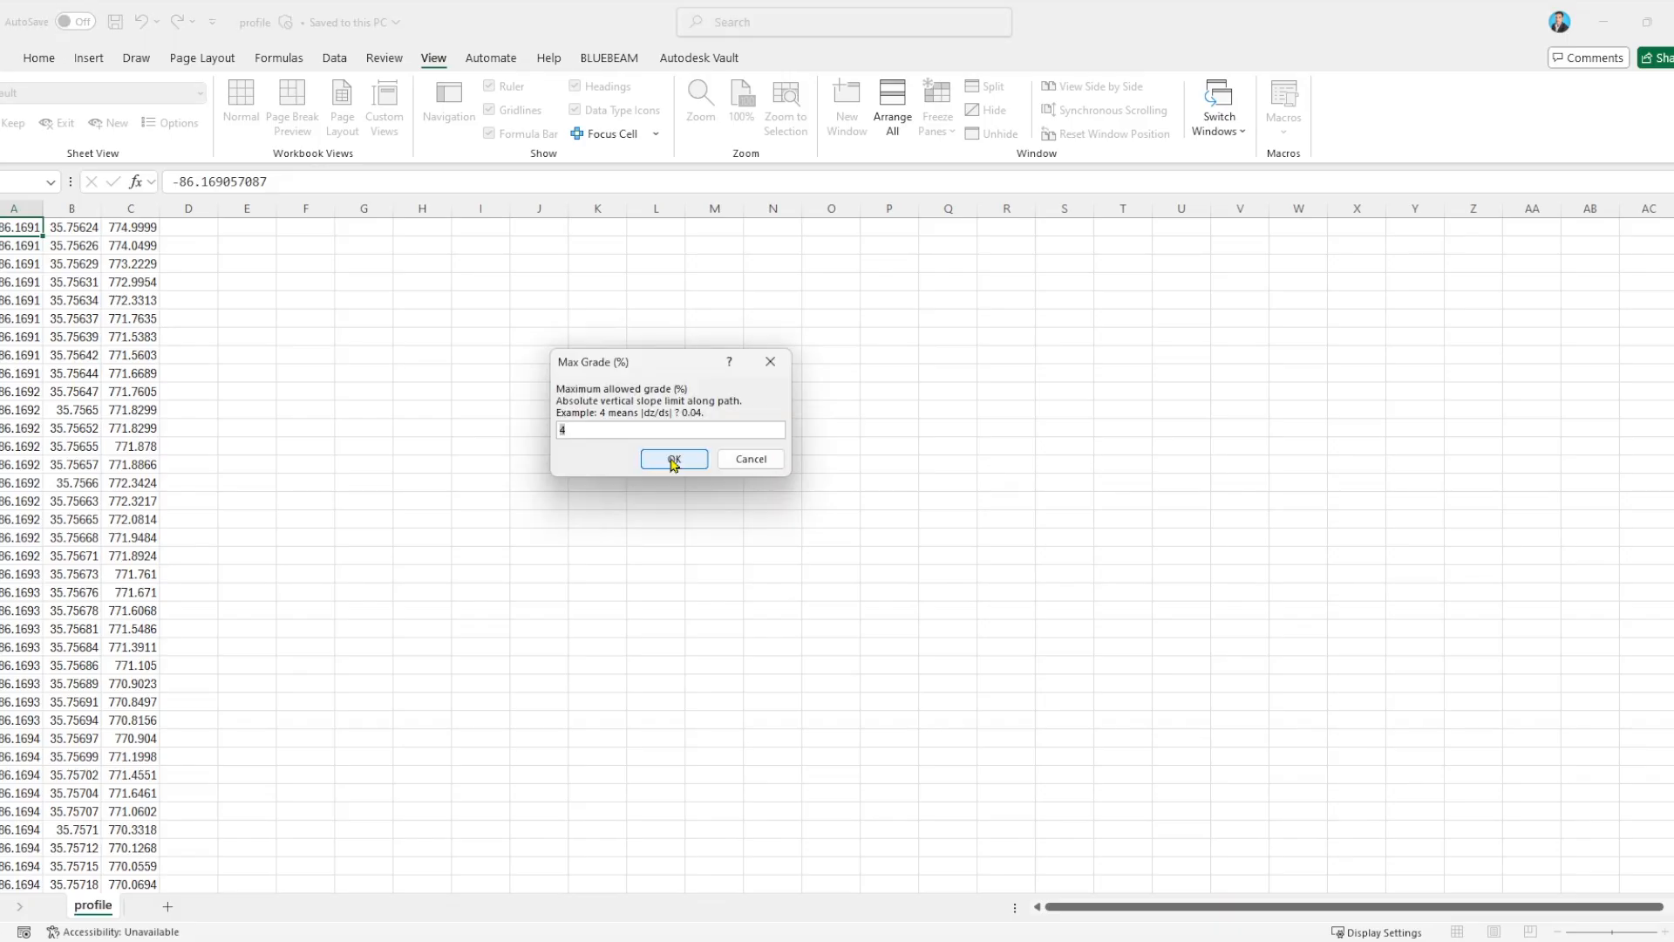
click(608, 429)
drag(625, 430, 516, 428)
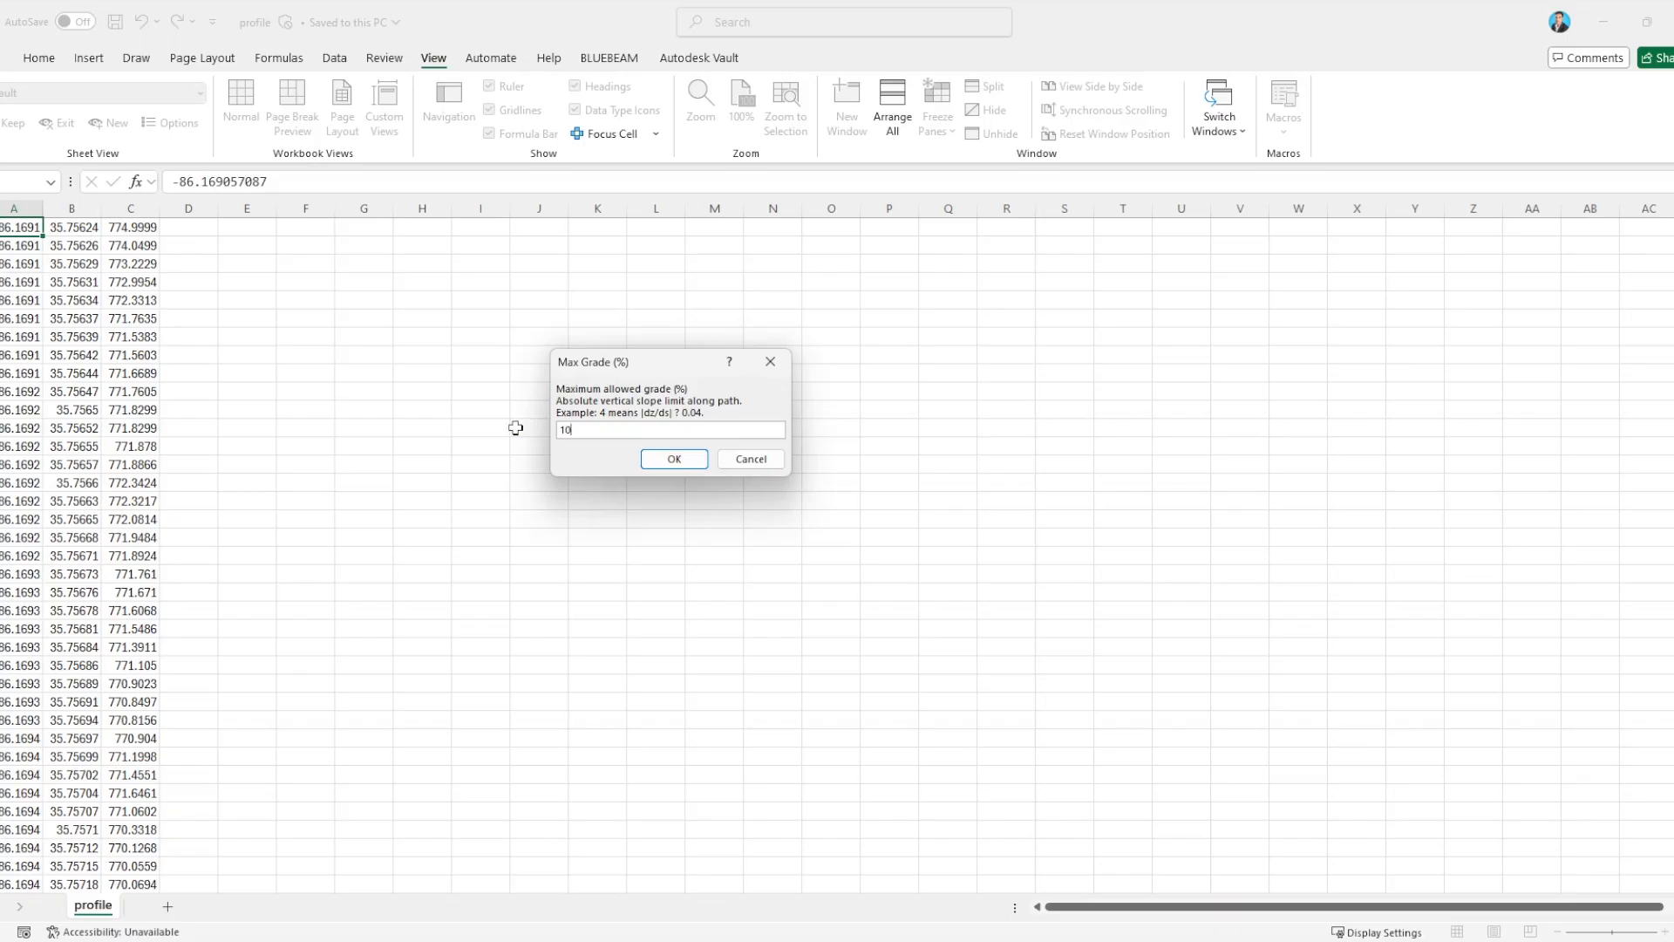
text(10)
click(689, 462)
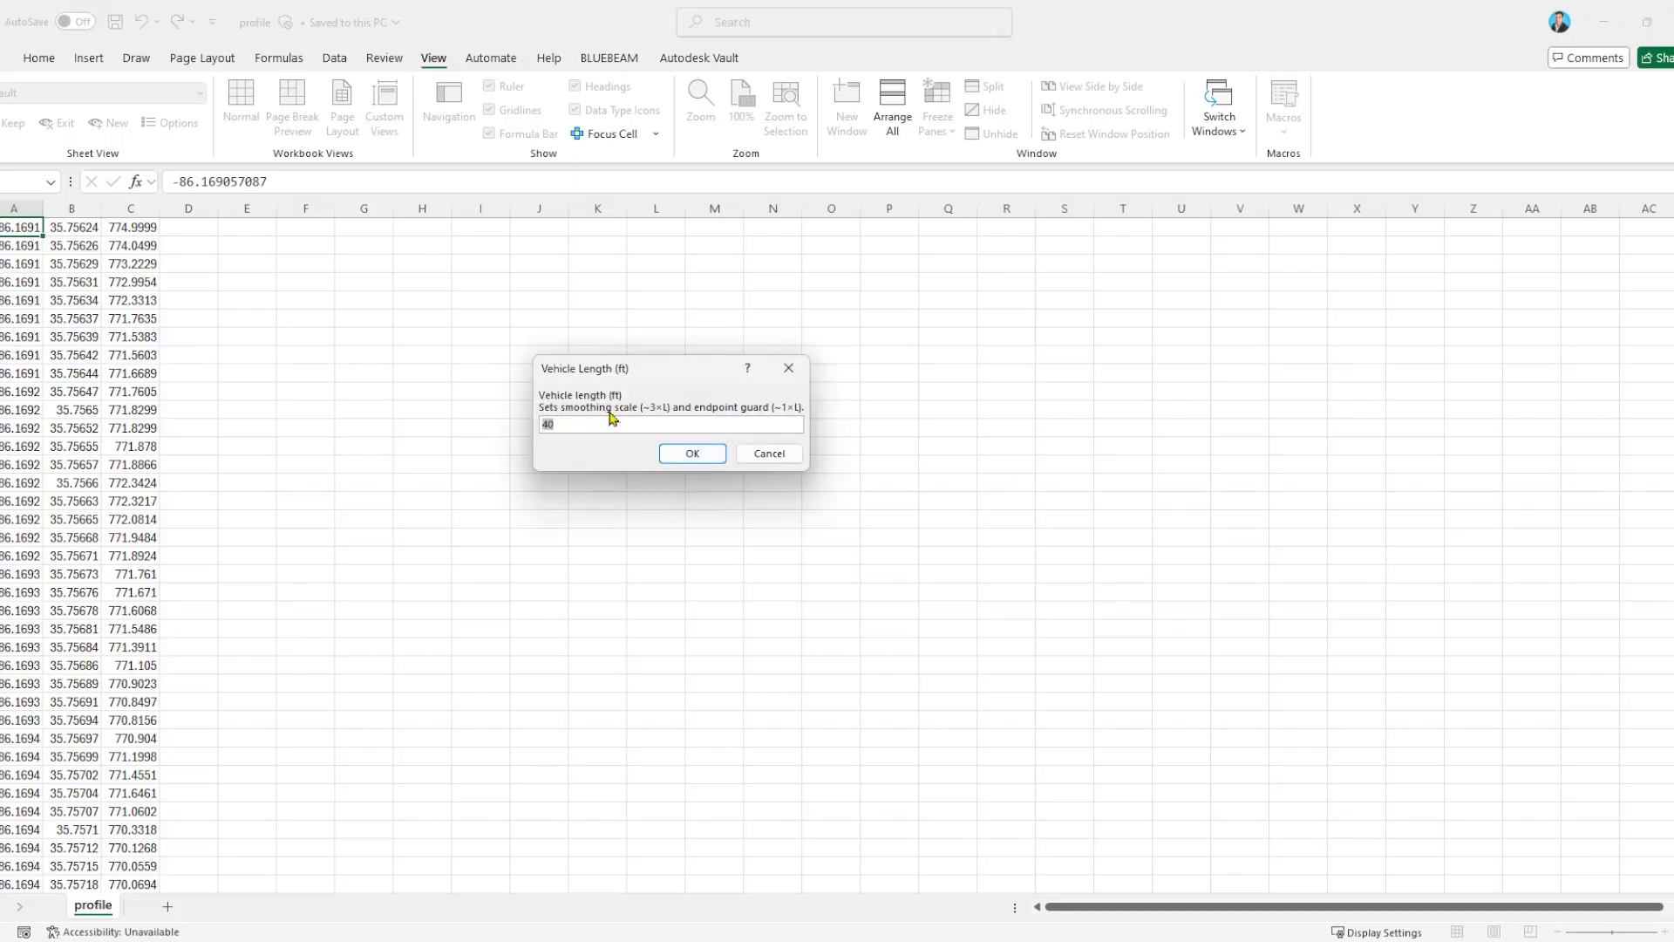
Complete the macro run with a vehicle length of 40 ft and a pavement thickness of 2 ft.
click(712, 457)
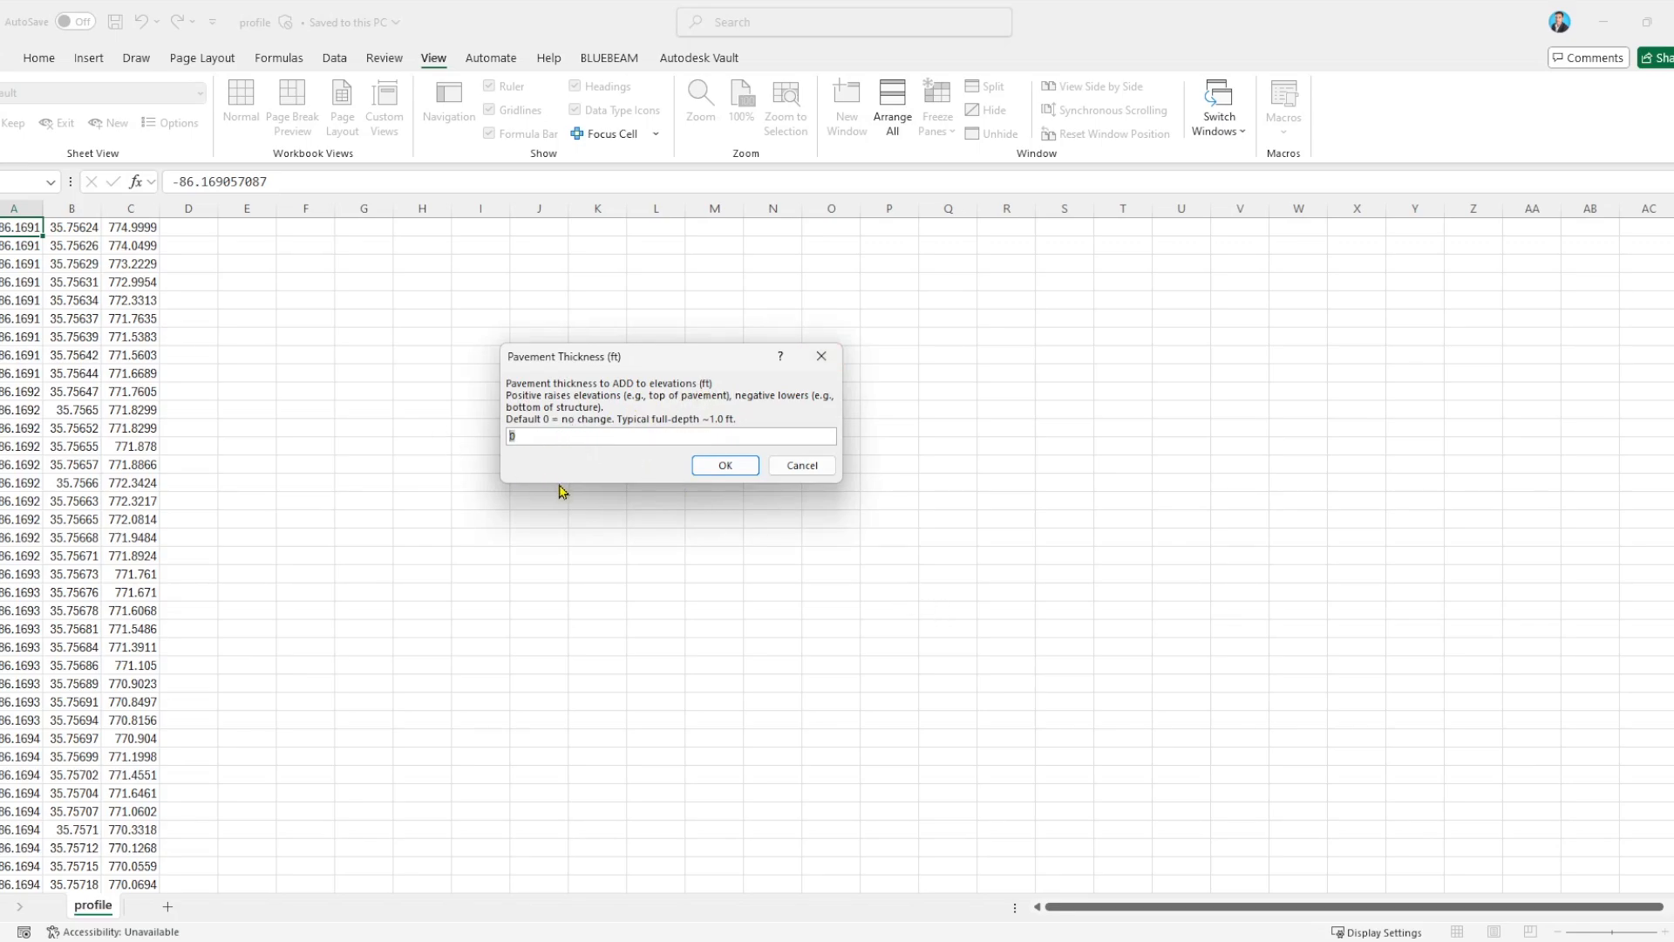
text(2)
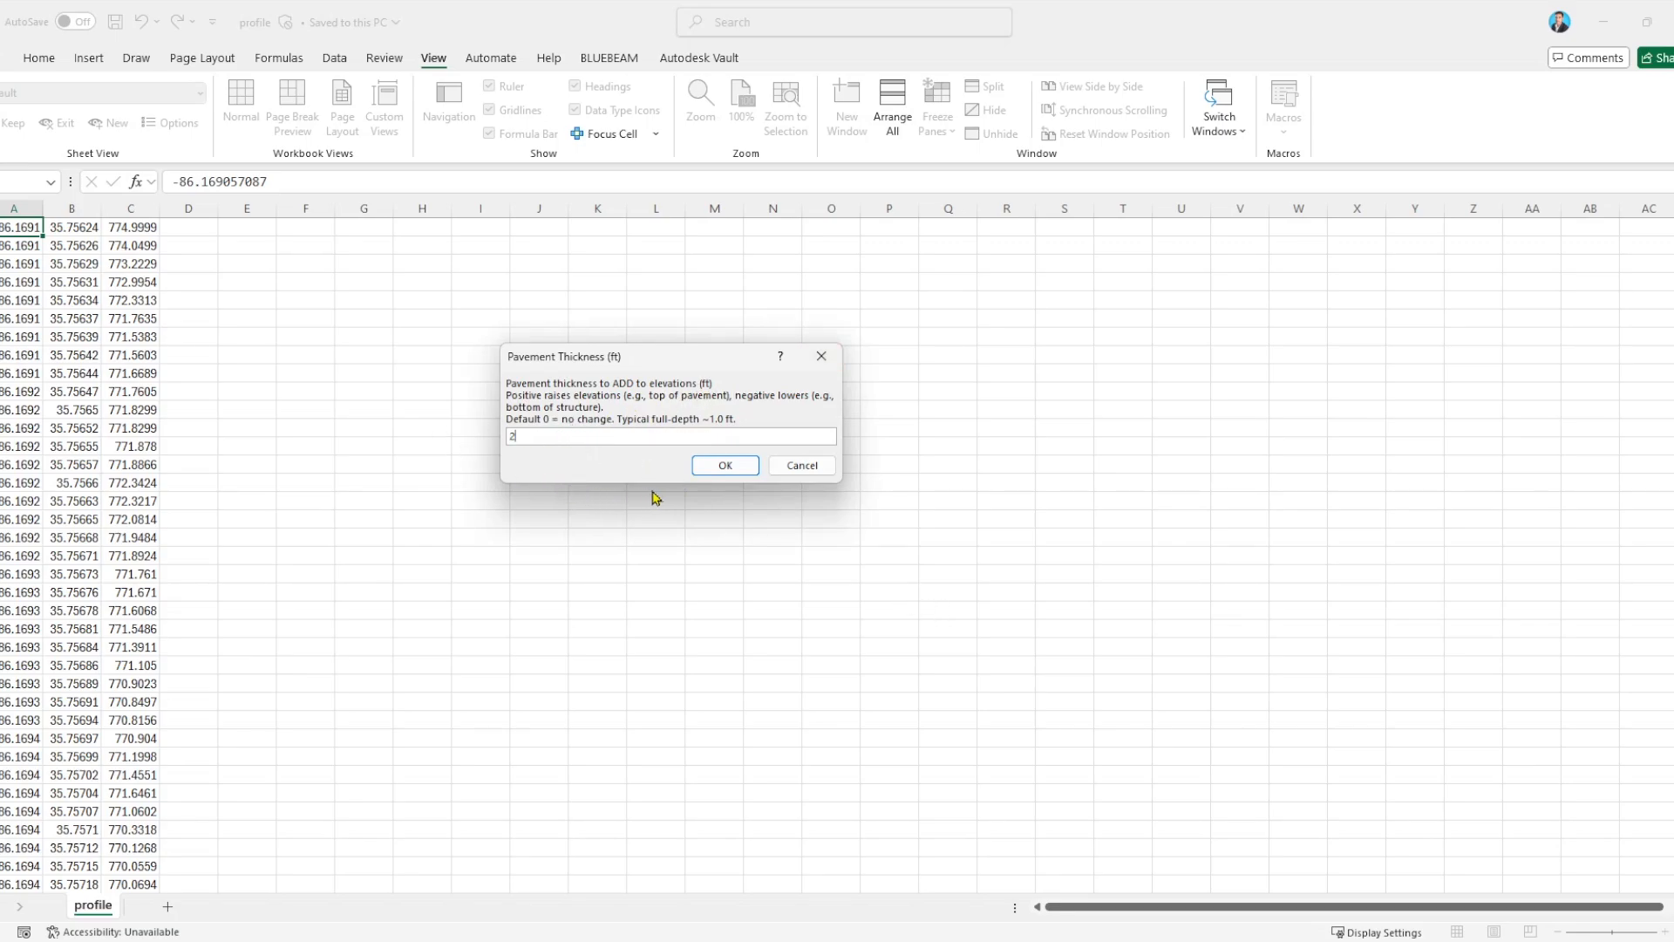
click(725, 466)
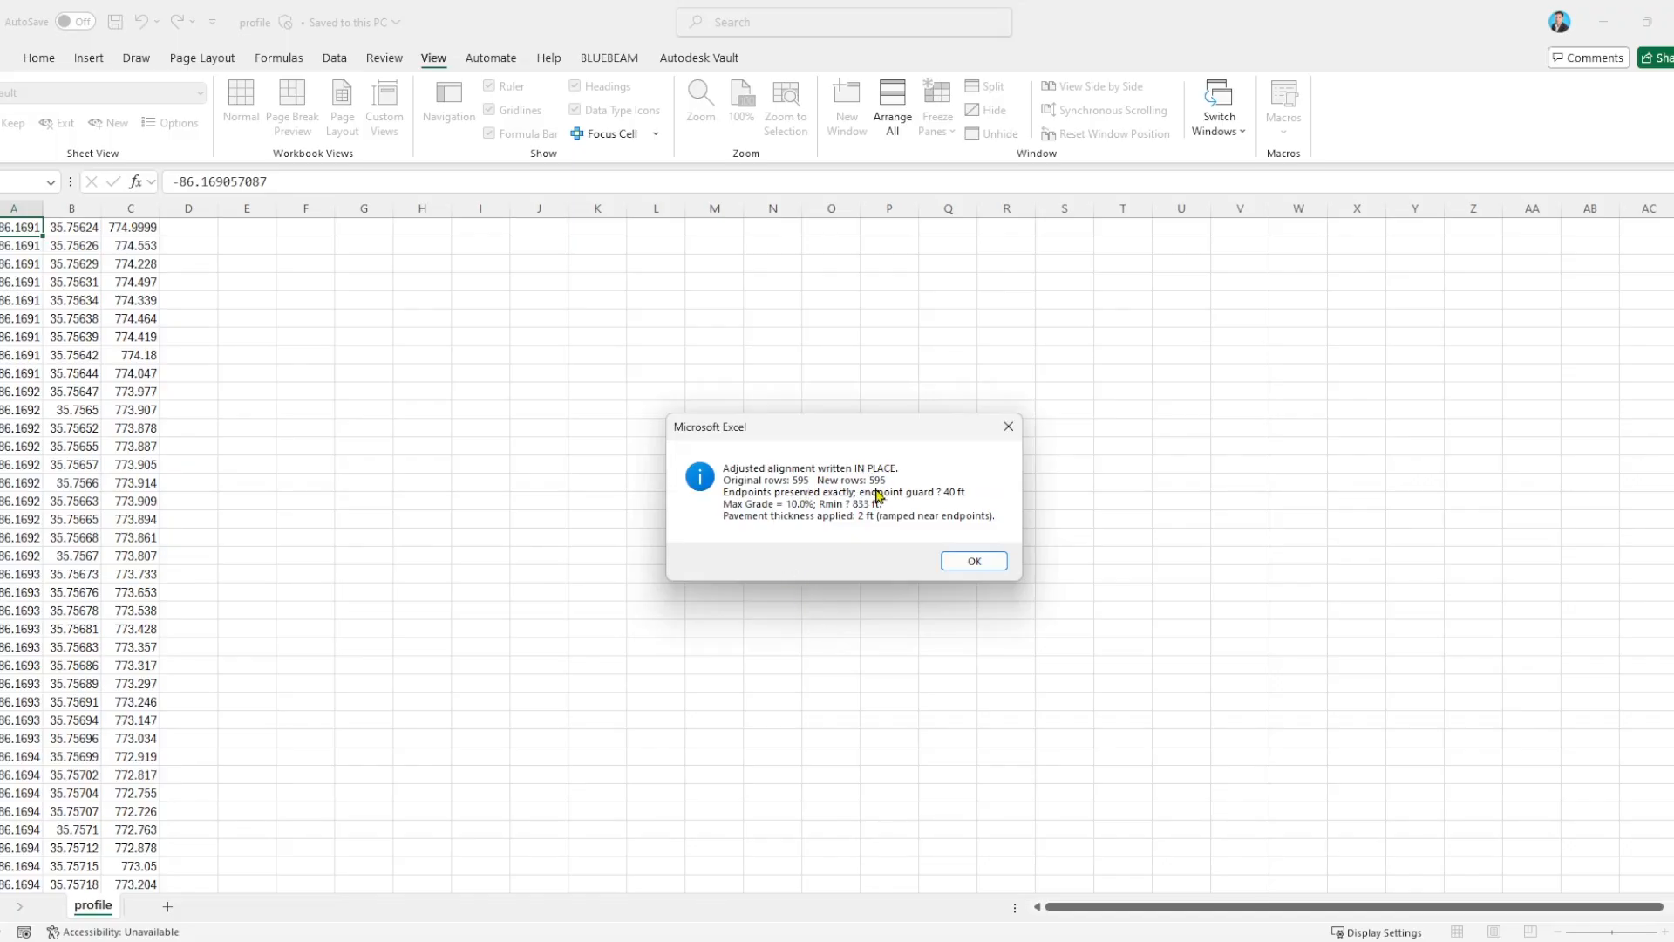
click(982, 563)
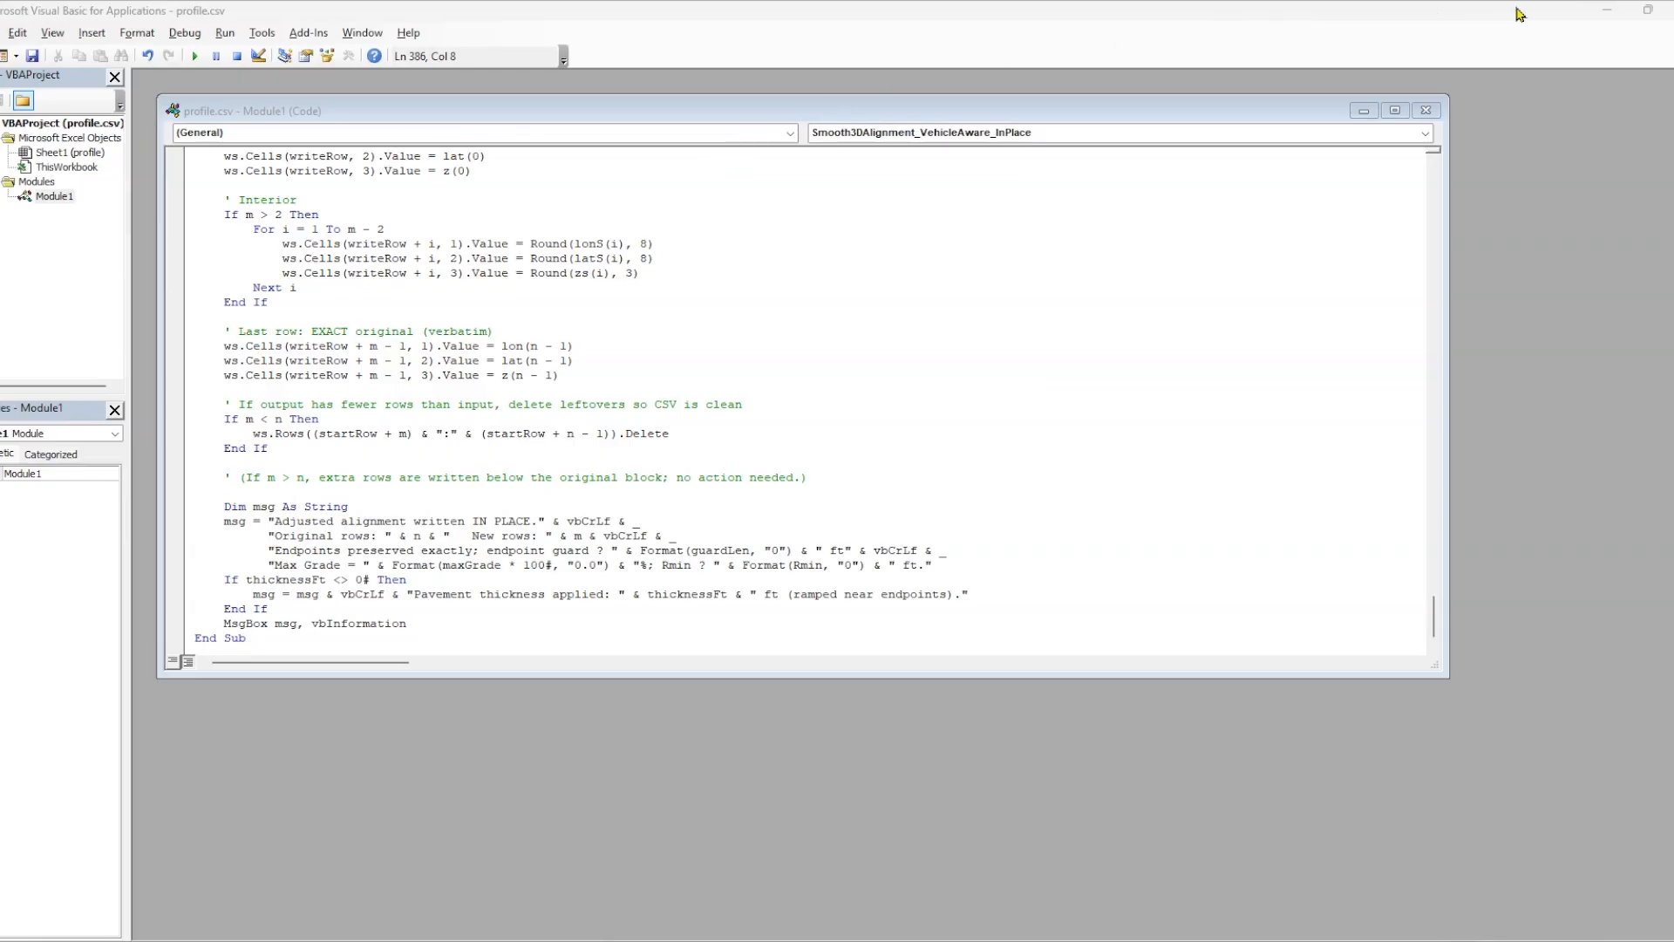
Close the code editor, save the adjusted profile workbook and close Excel.
click(1672, 9)
click(974, 427)
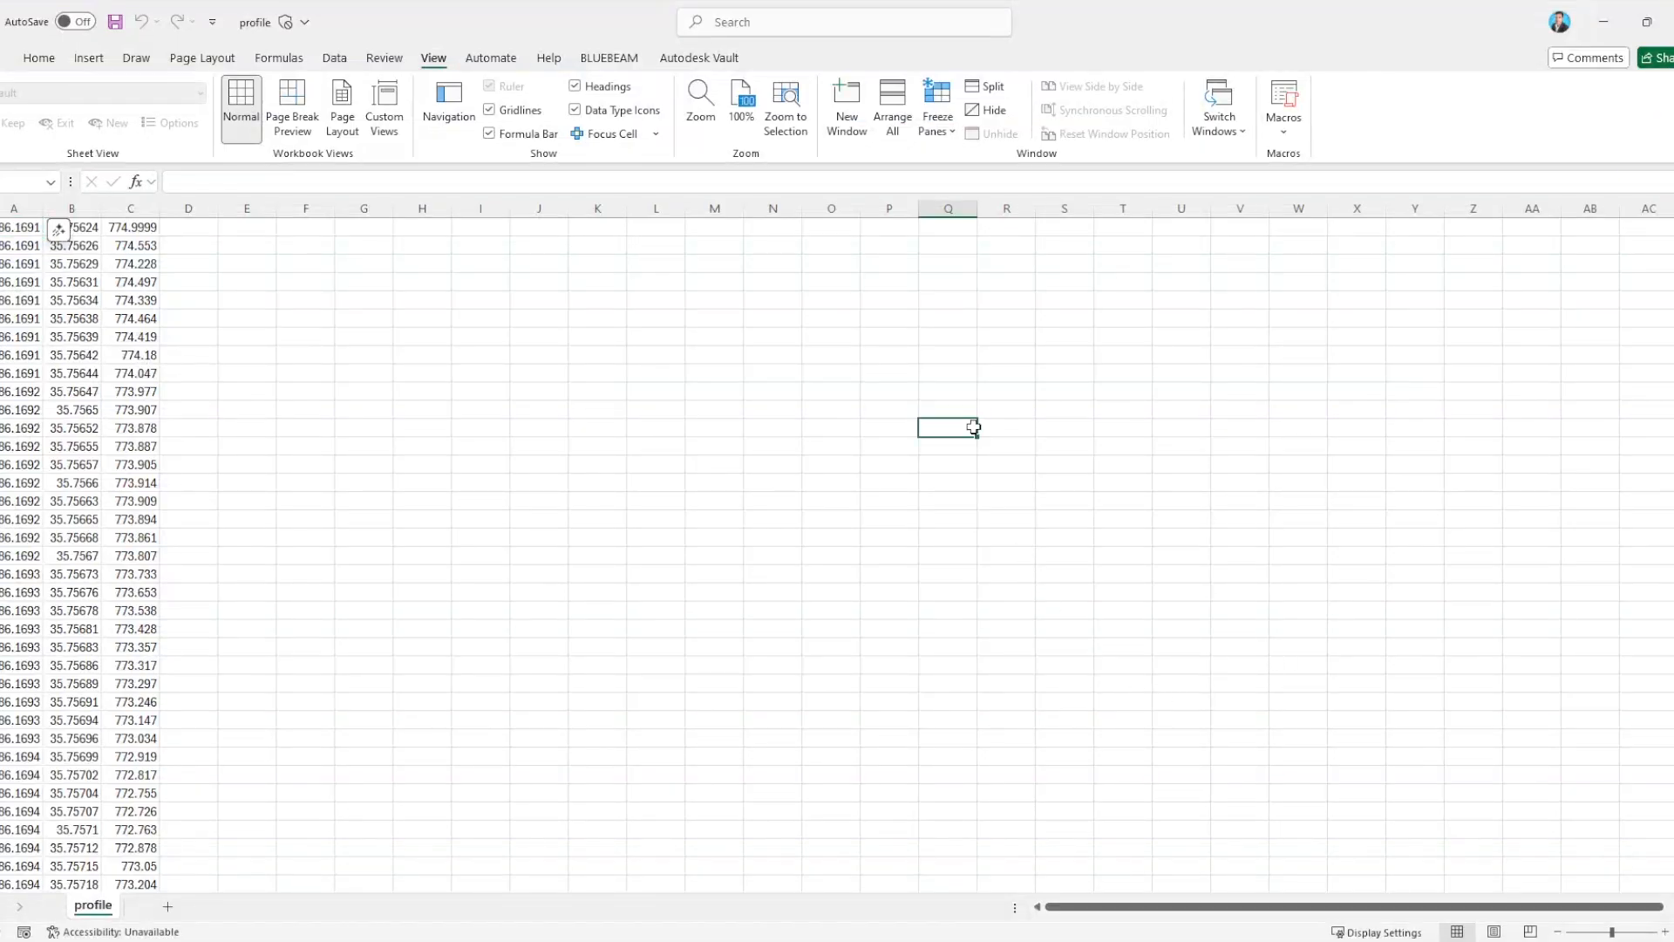
click(114, 21)
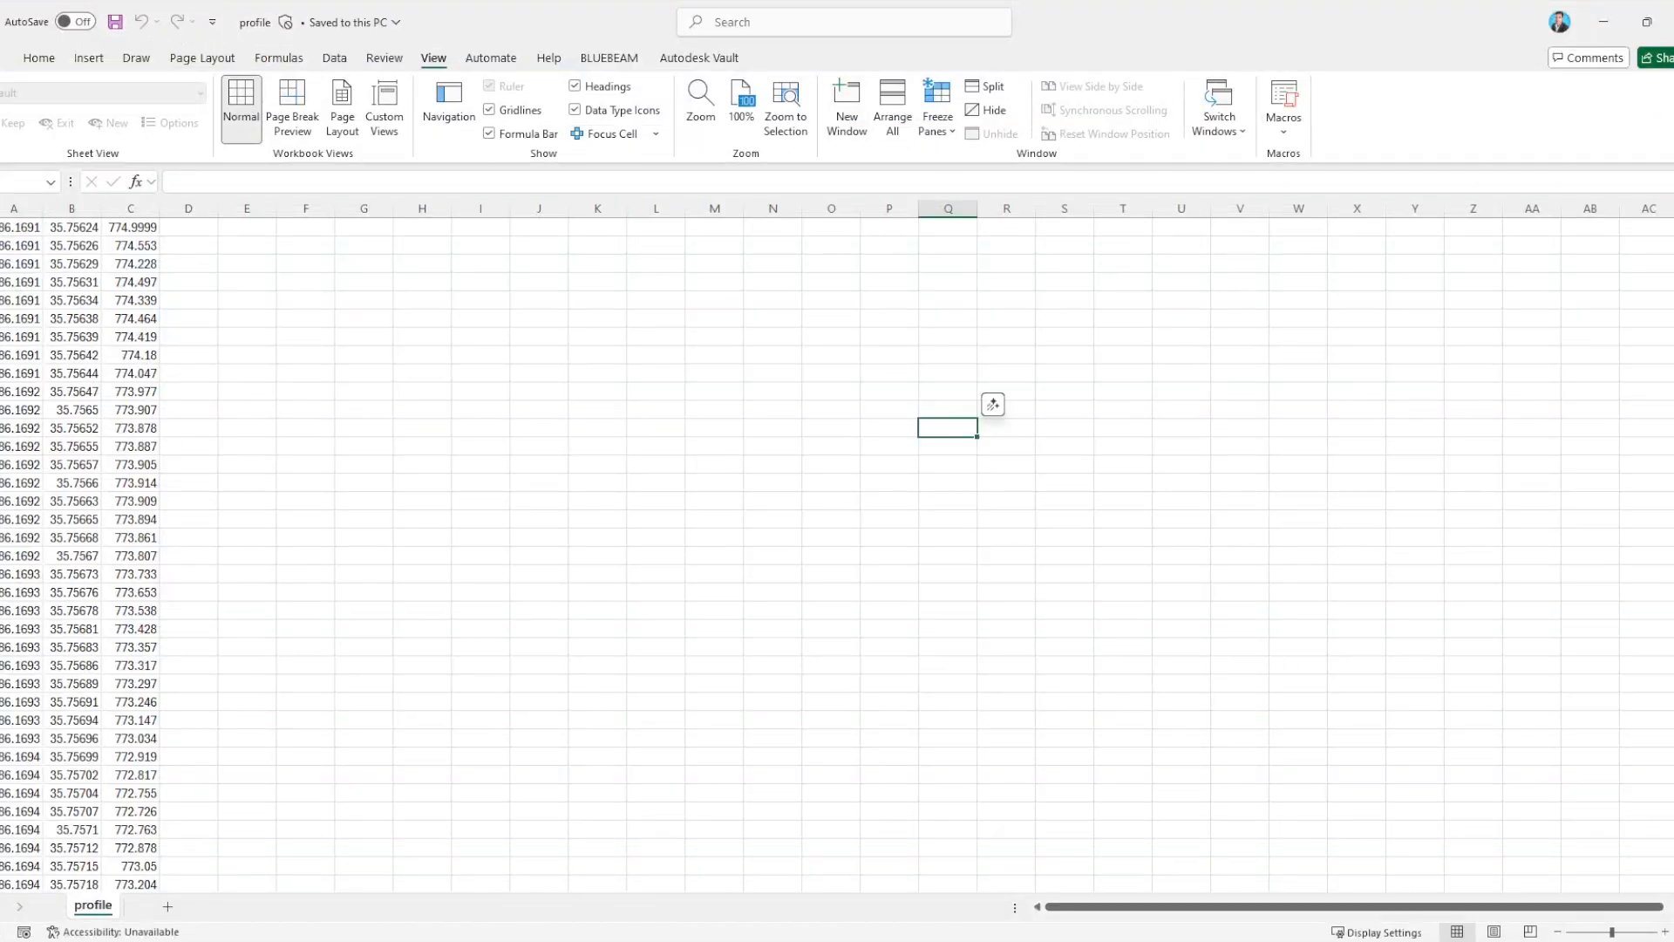
click(1672, 10)
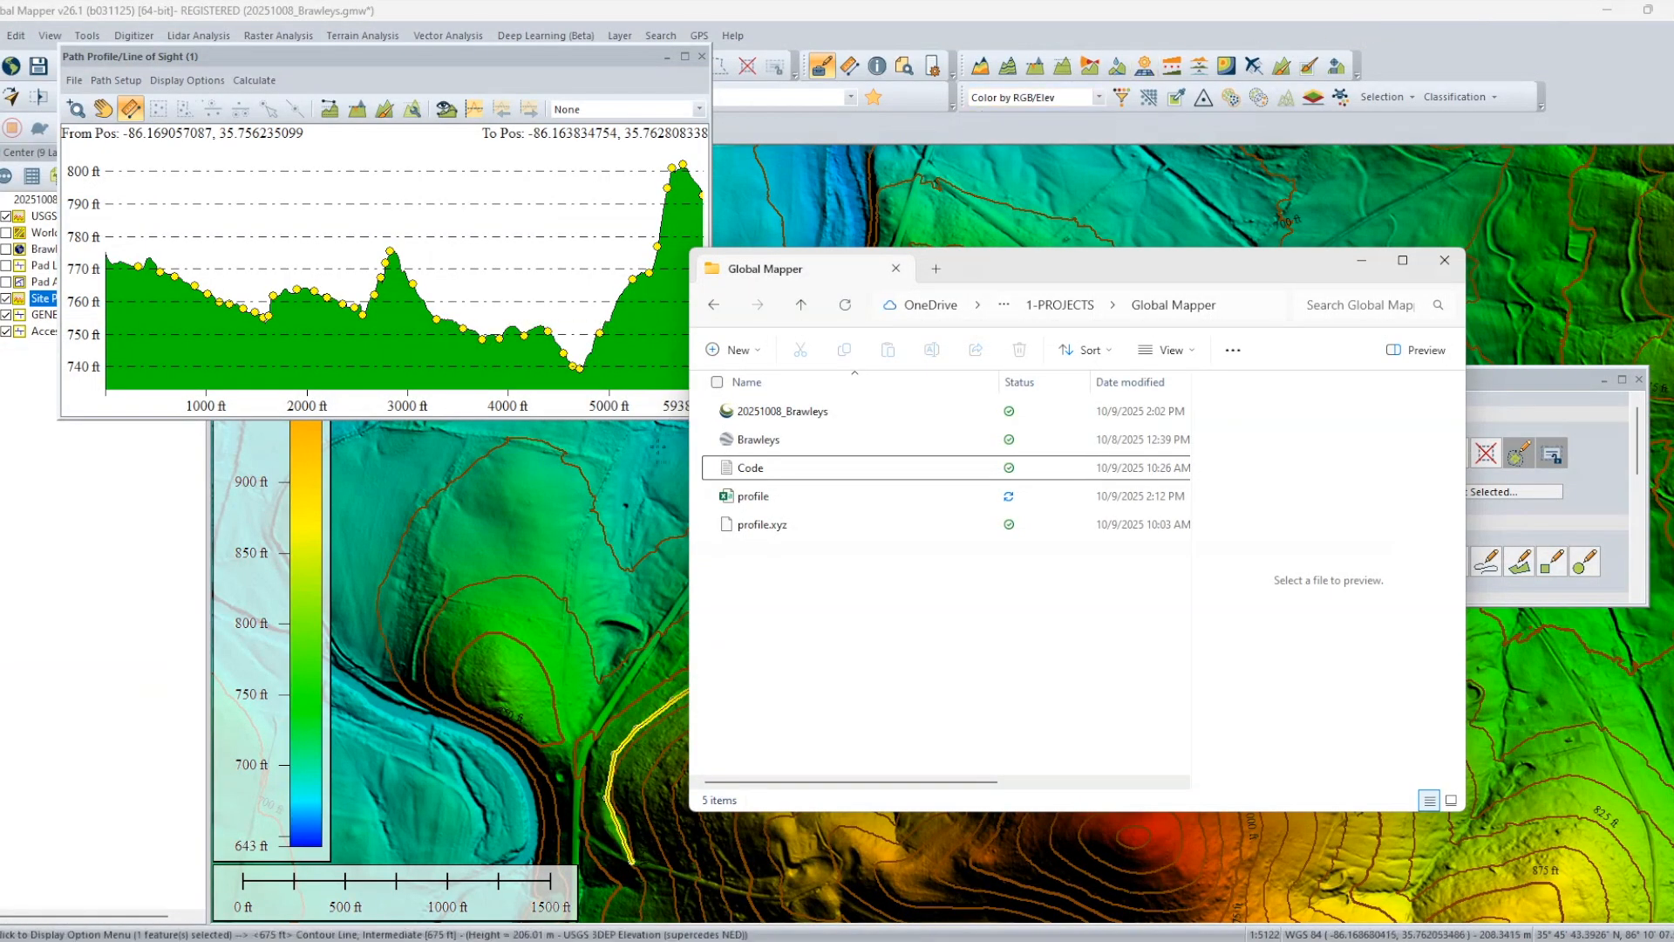
Import profile.csv from the project folder into Global Mapper with elevation units in feet, and close the path profile window.
click(752, 499)
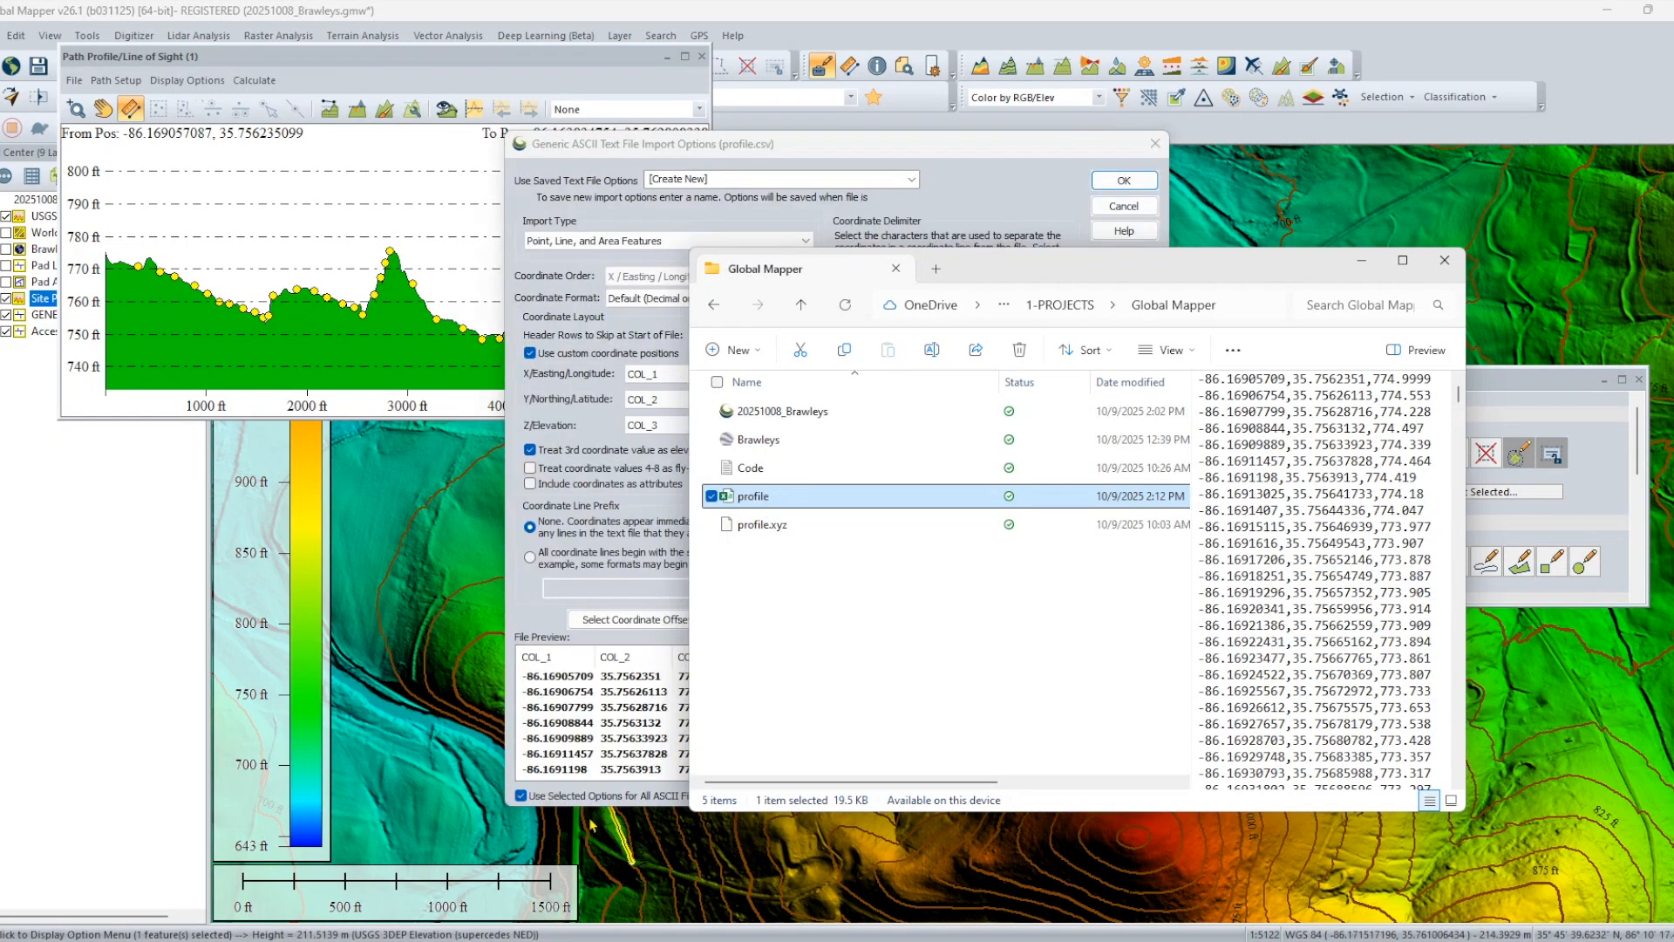
click(804, 154)
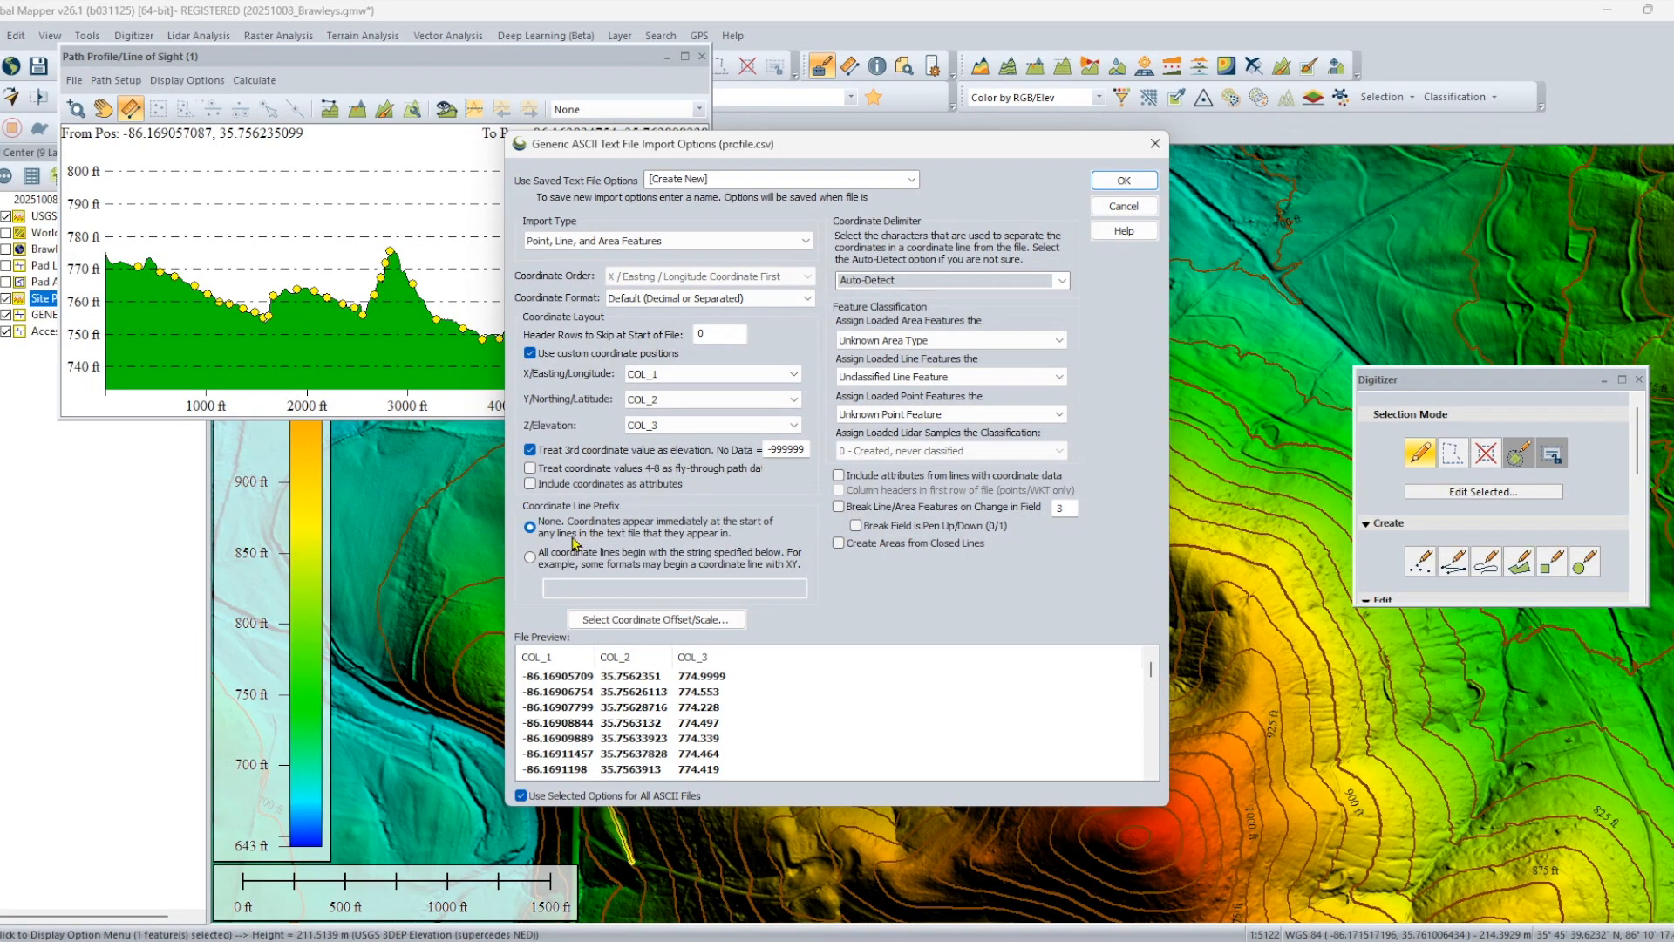
click(1125, 180)
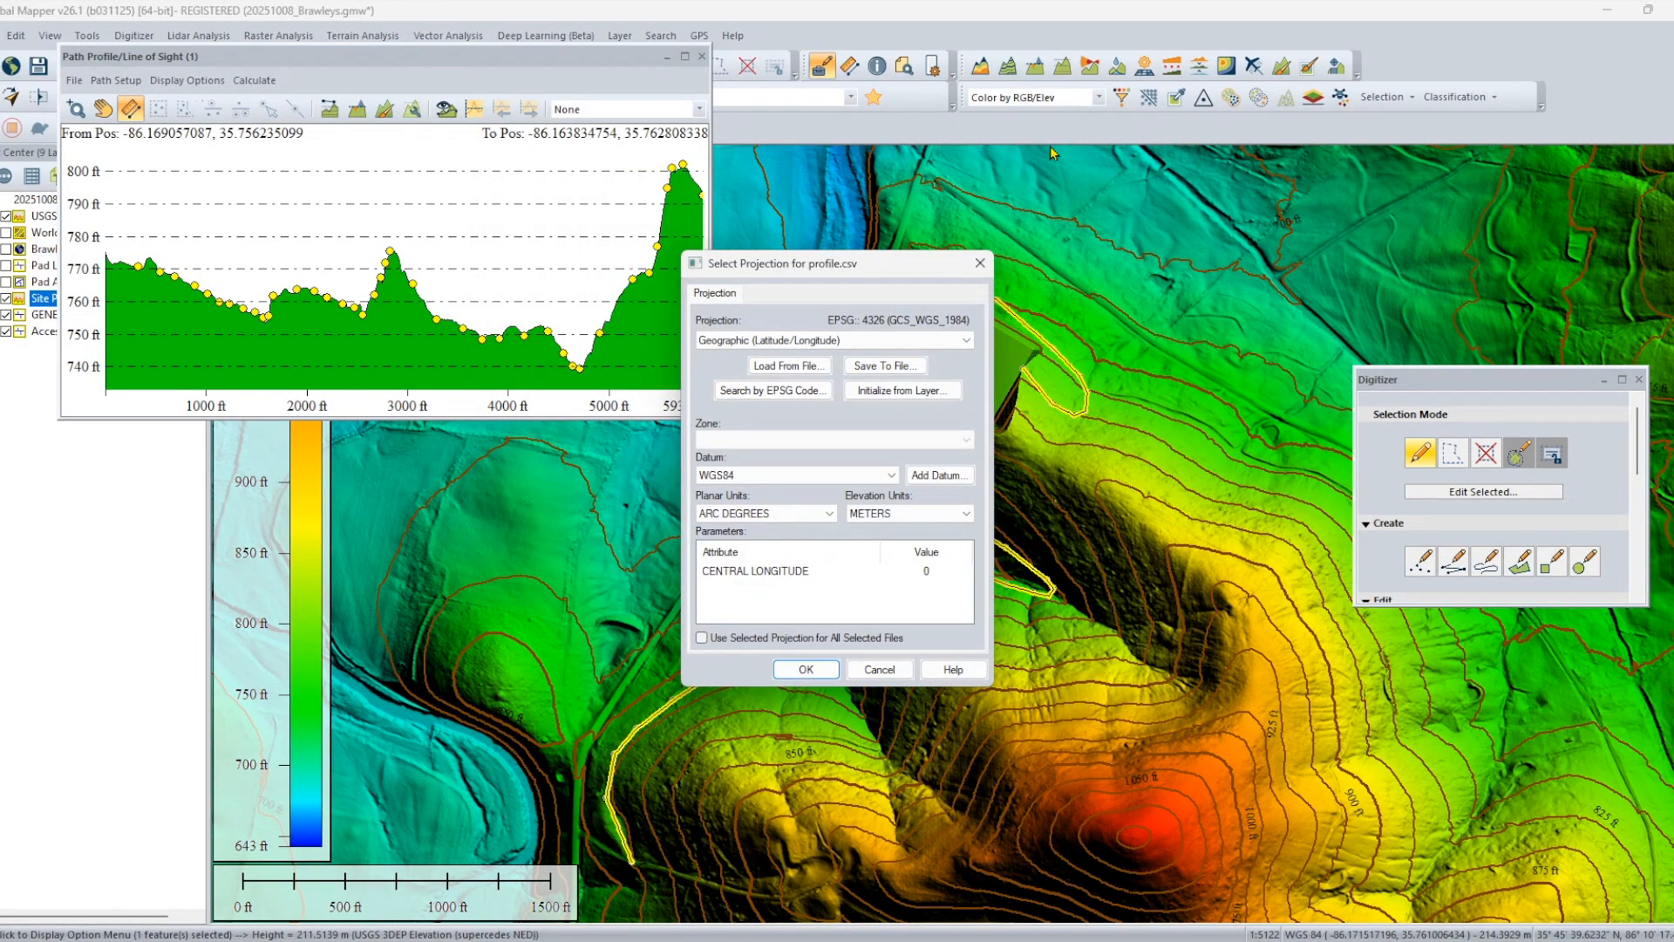
click(912, 520)
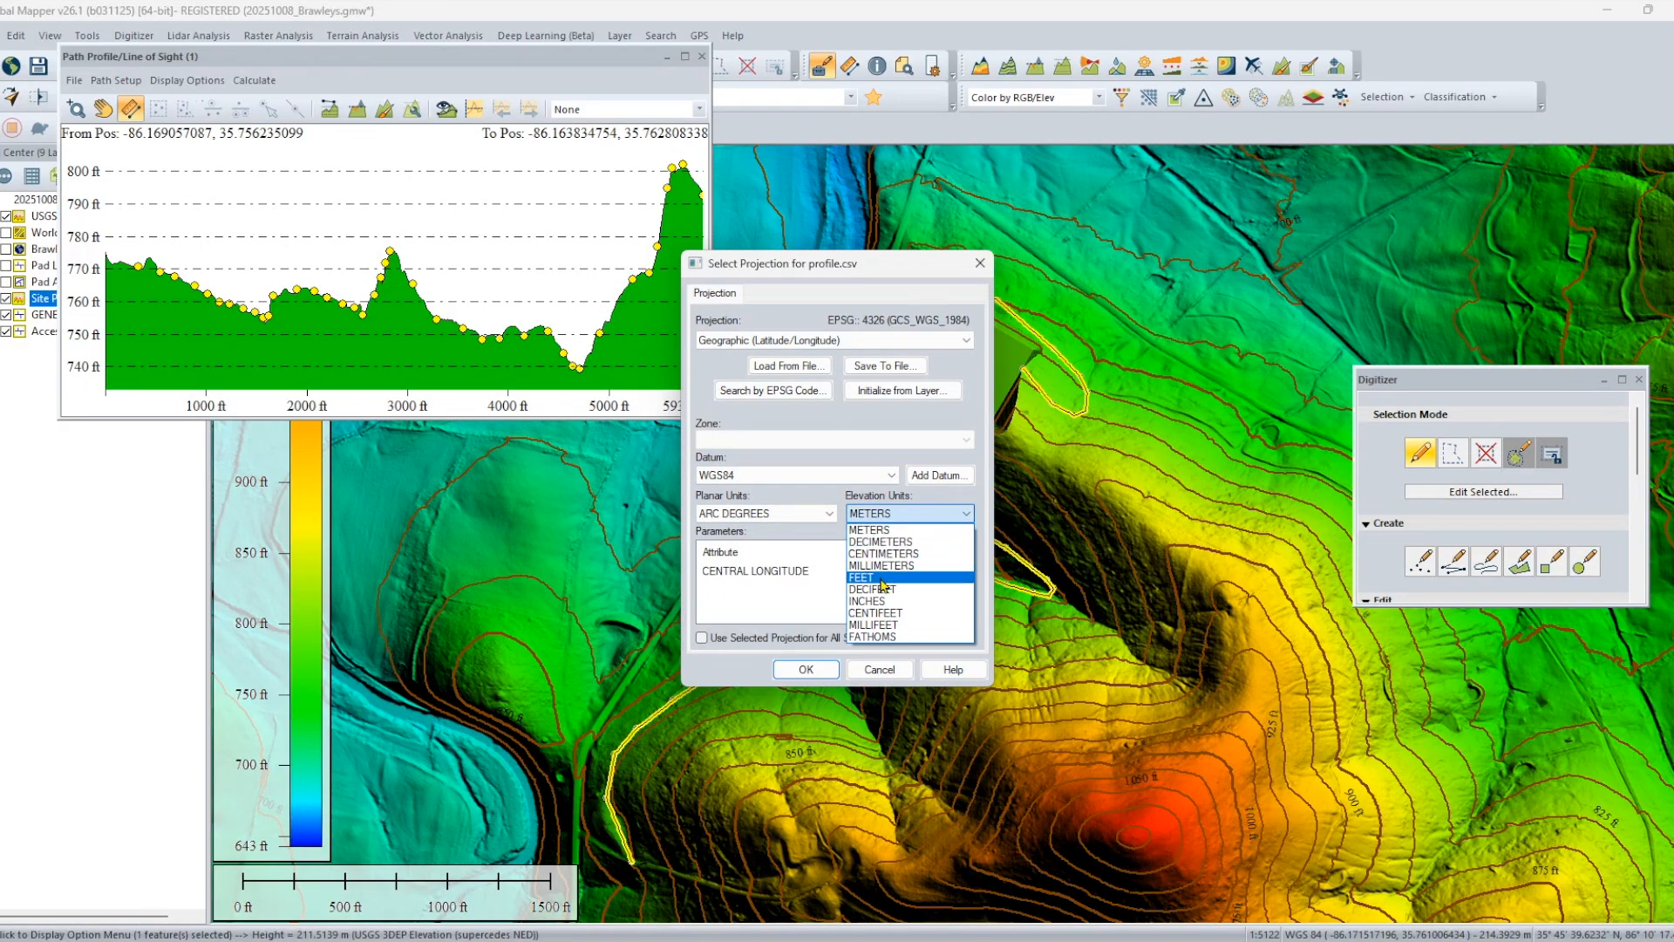
click(883, 582)
click(807, 670)
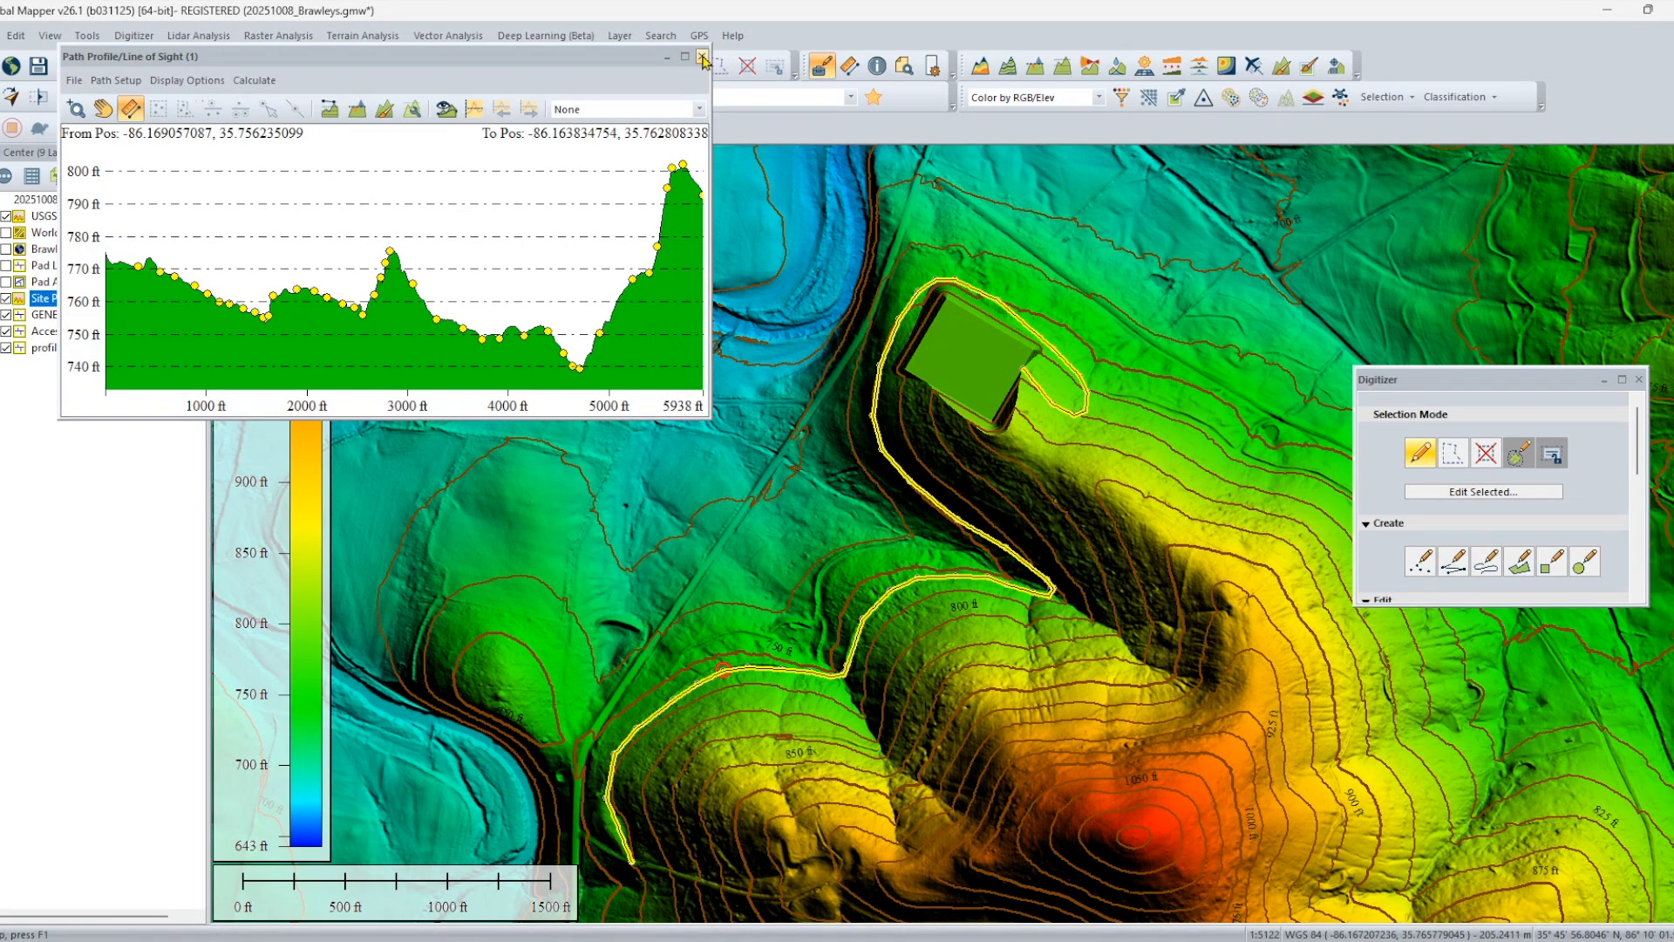
click(703, 60)
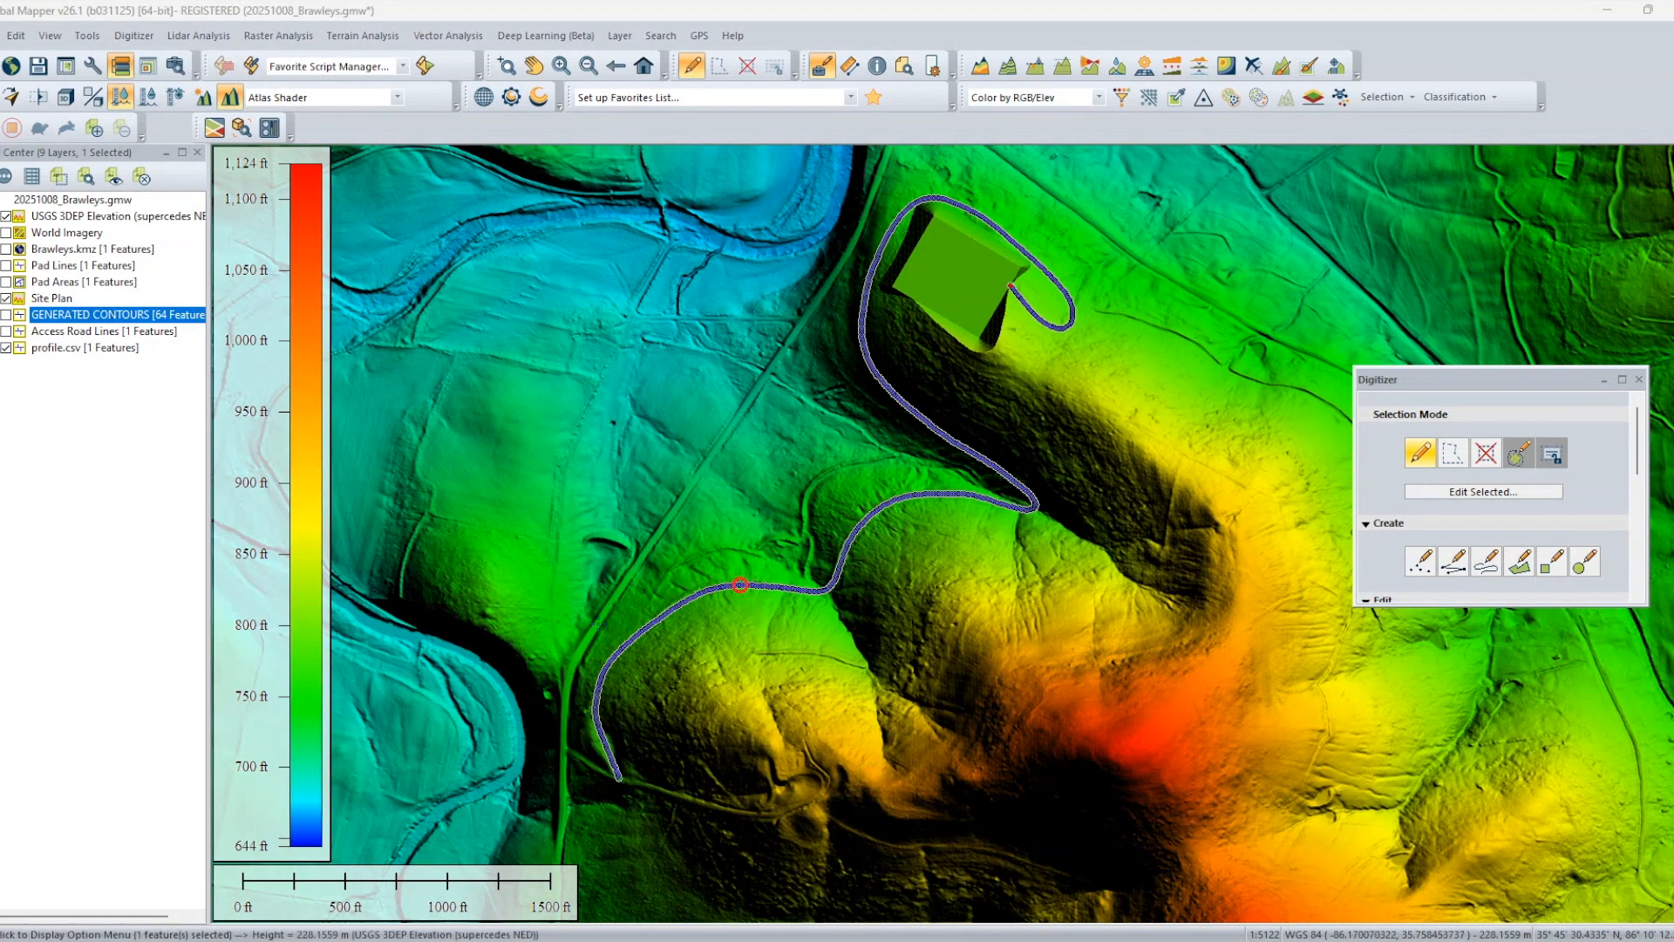
Create a 12 ft rectangular buffer on both sides of the imported profile line in a new Road Surface layer.
right_click(740, 586)
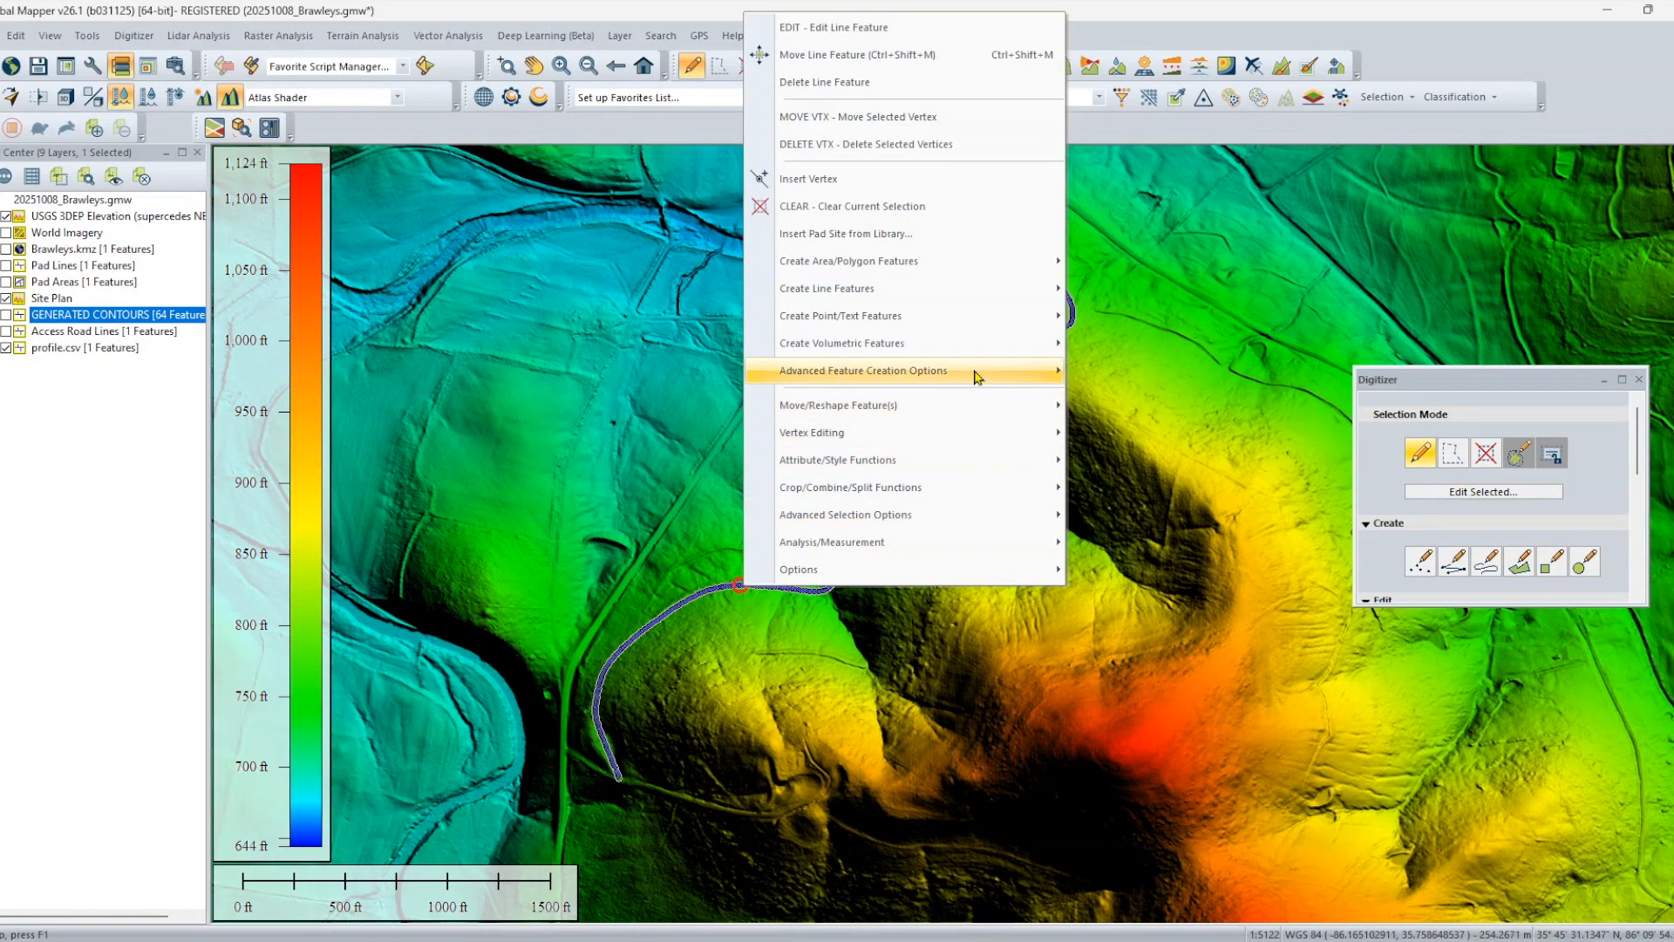
mouse_move(970, 375)
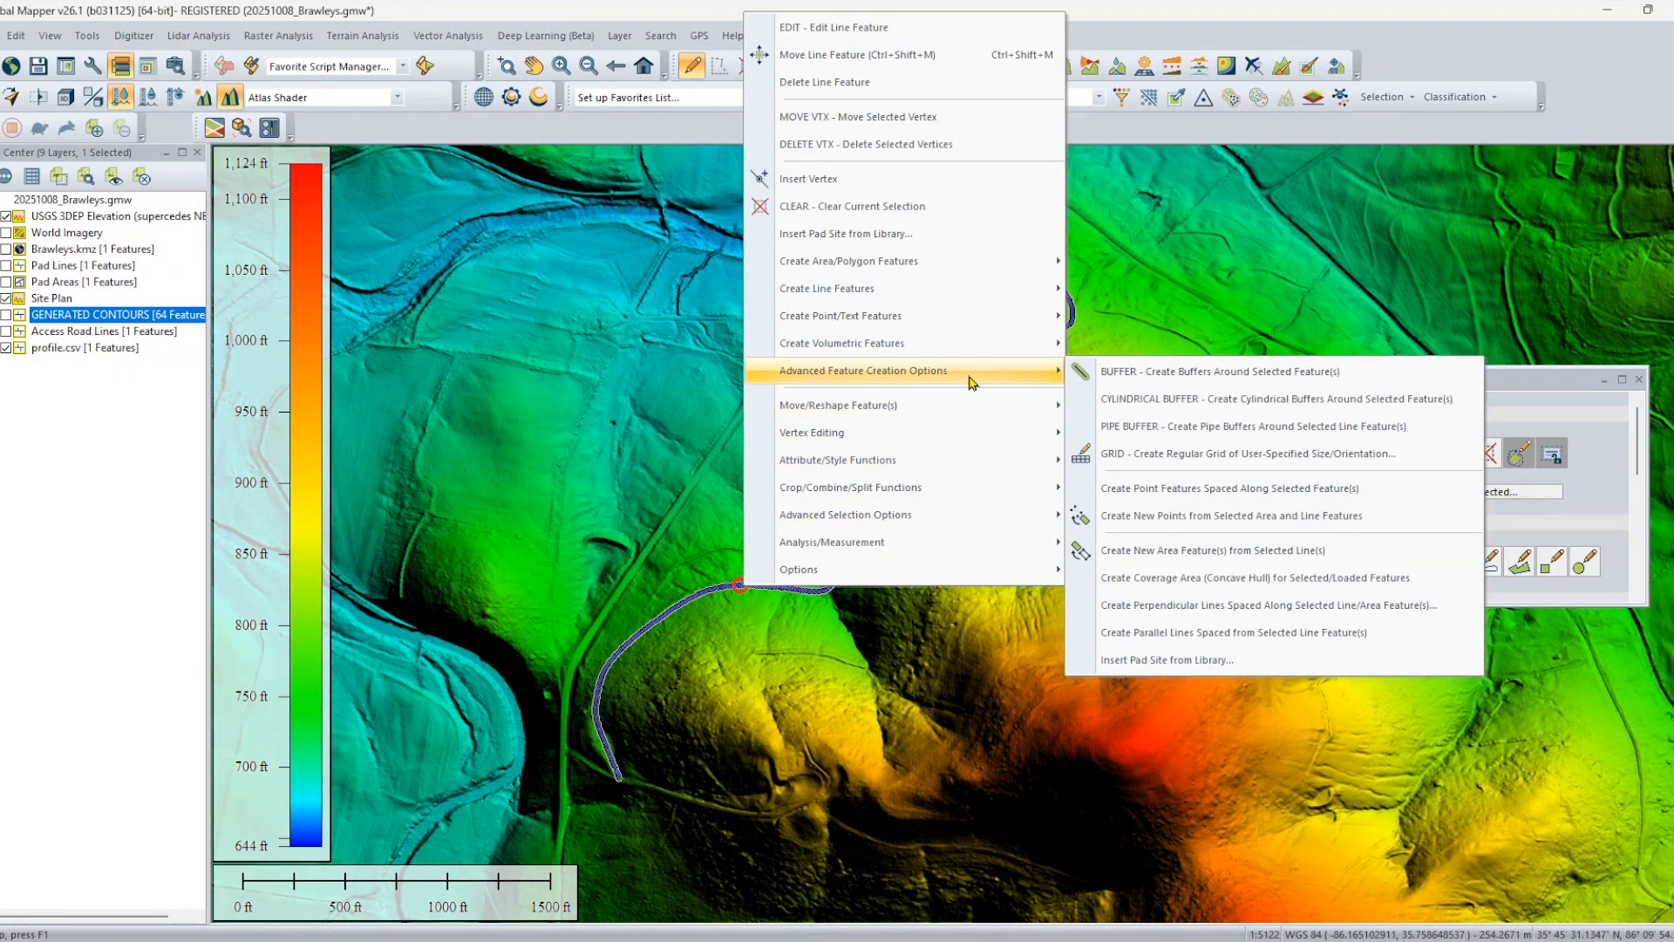
click(1138, 372)
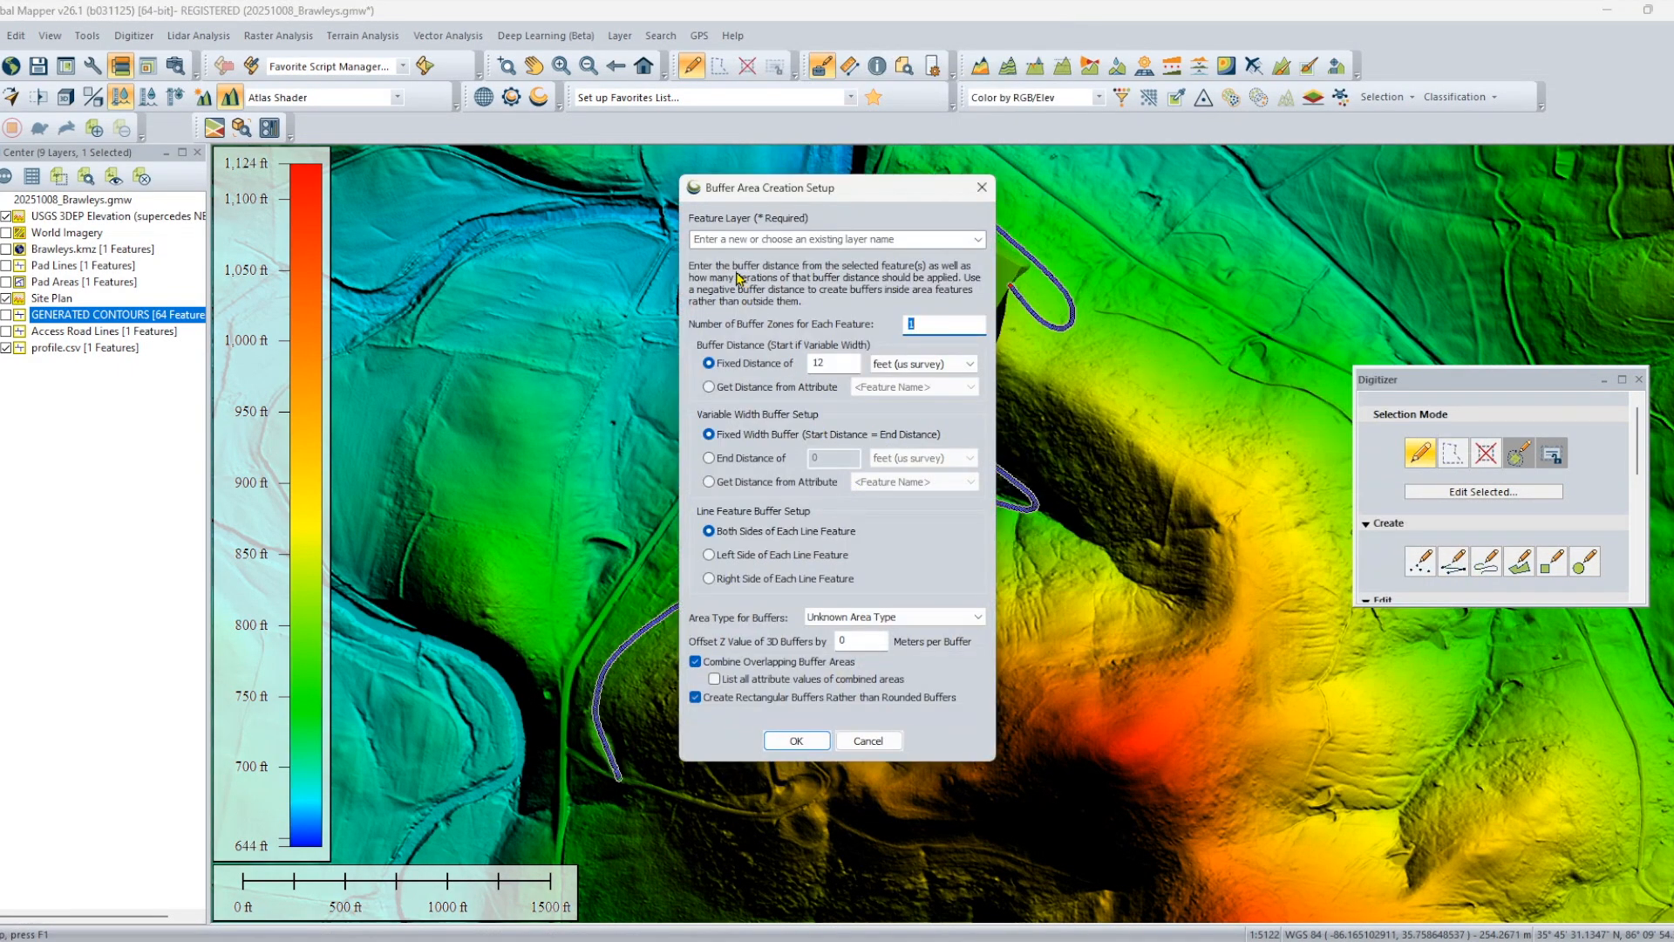
click(786, 244)
text(Road Surface)
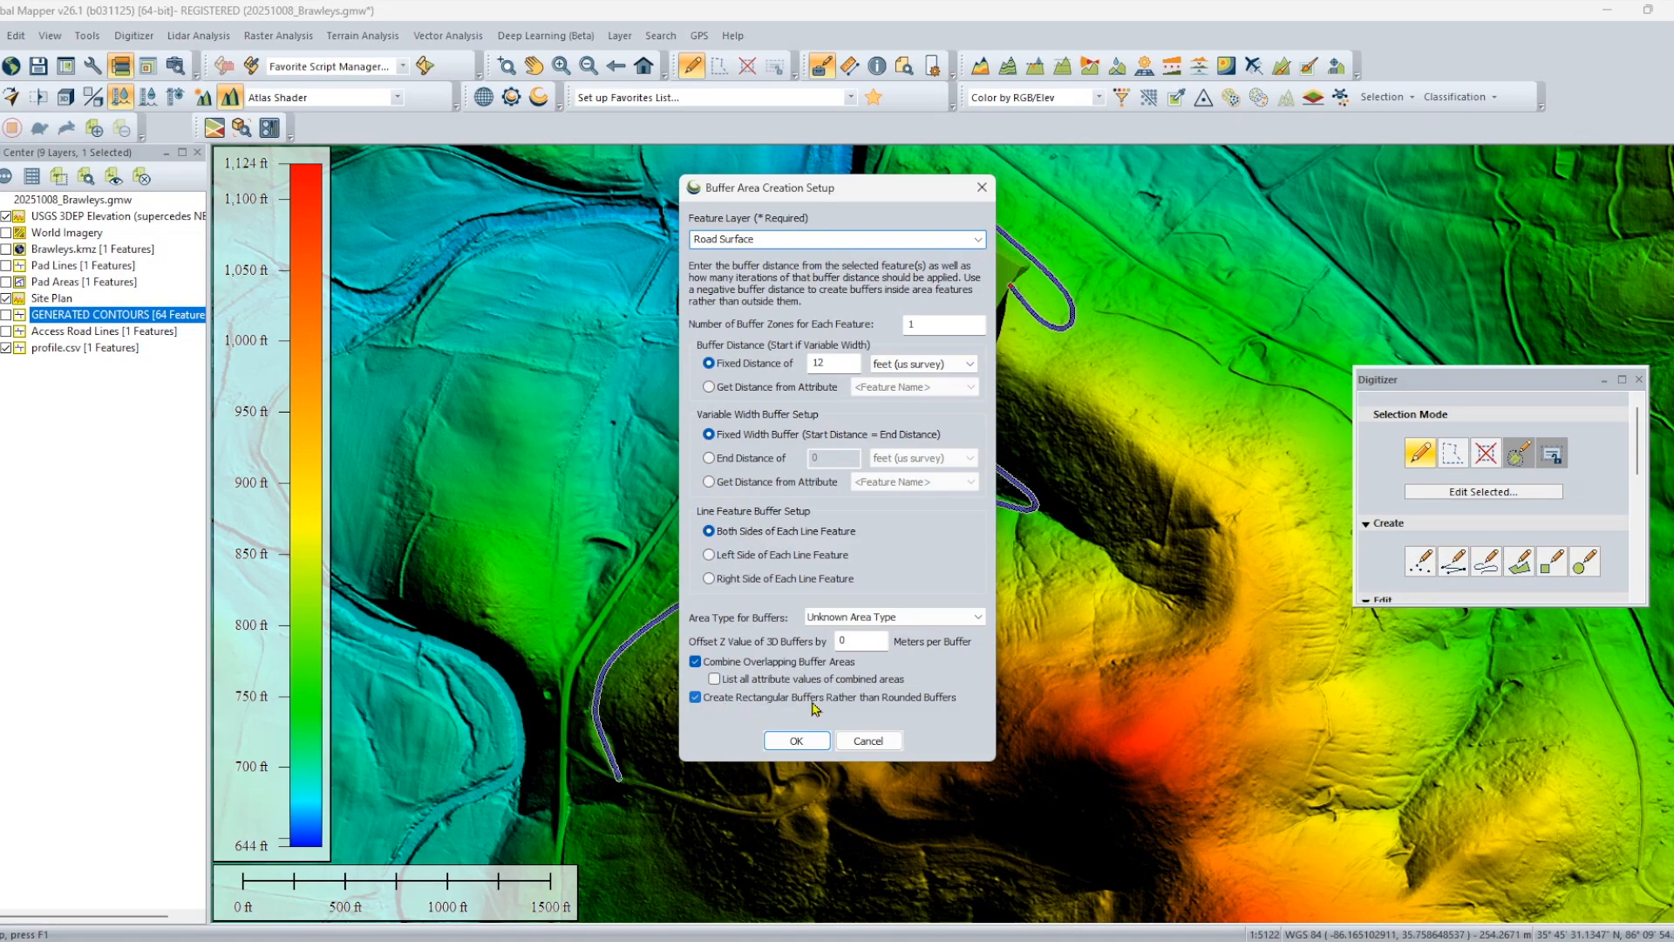
drag(833, 366, 801, 362)
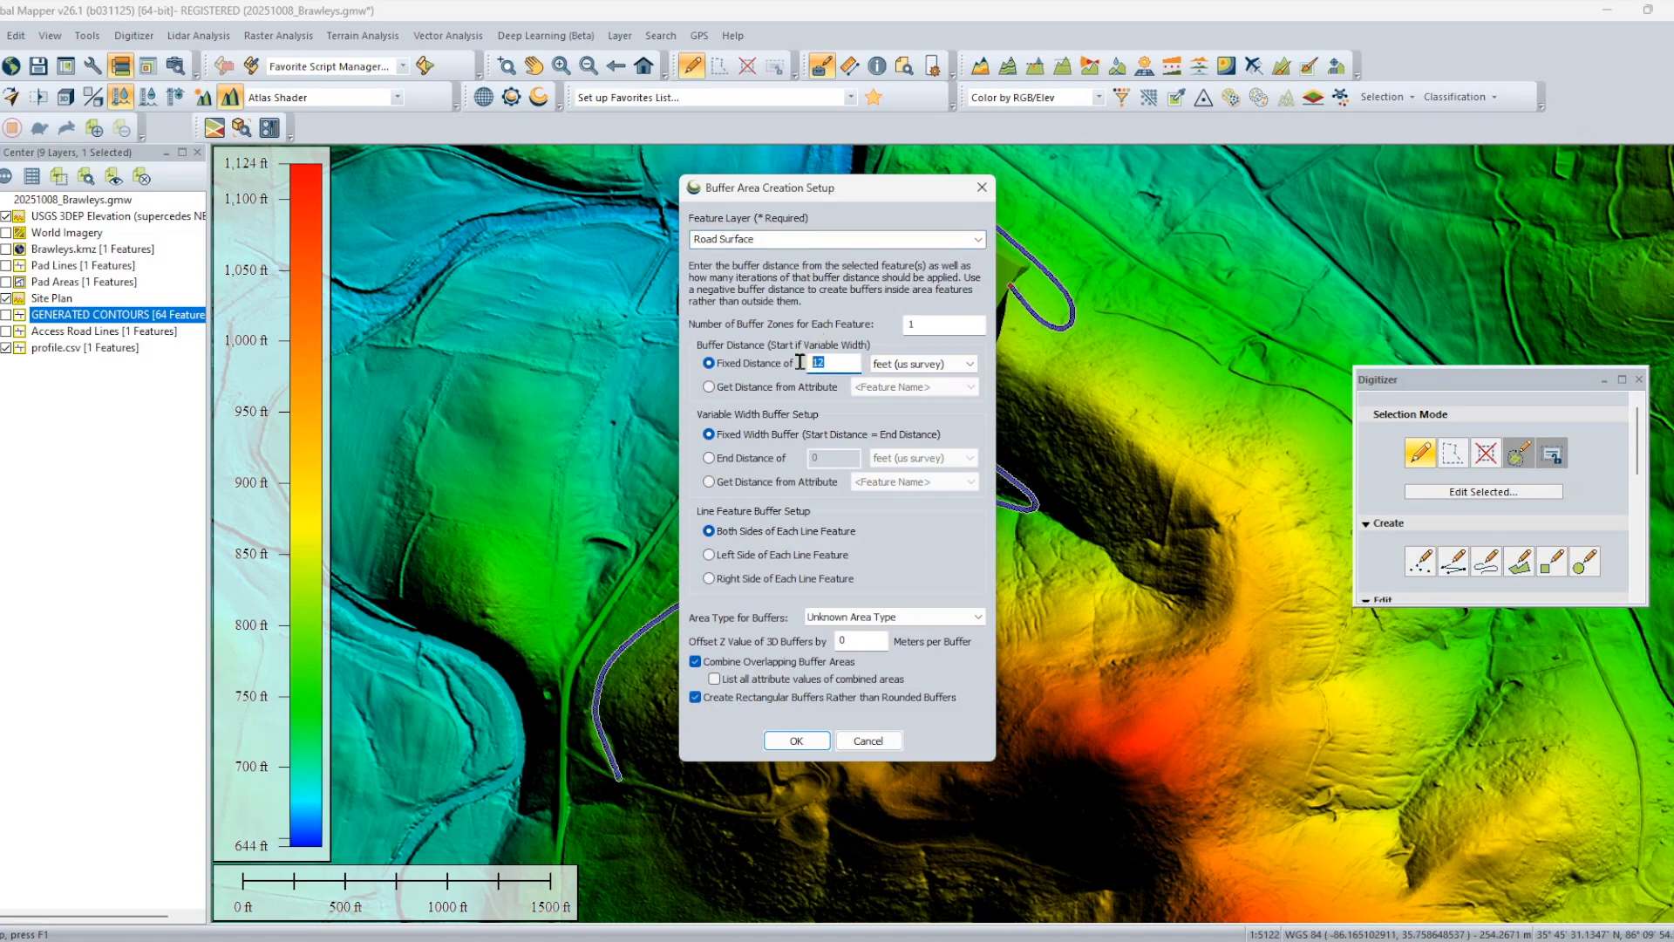
click(811, 742)
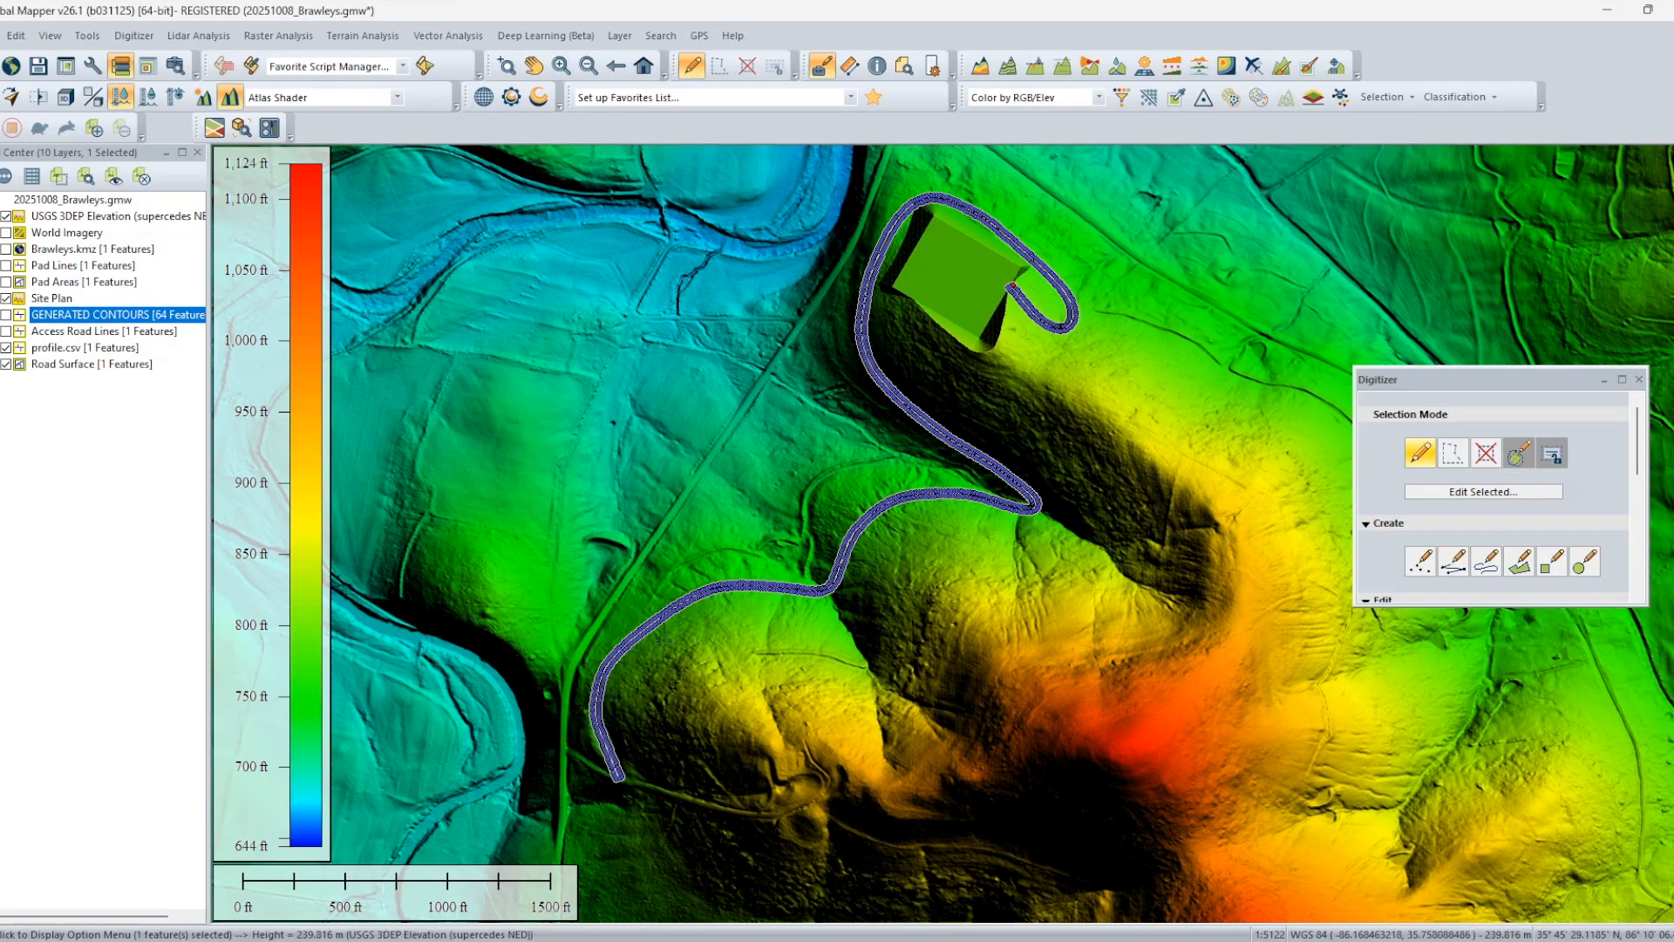
Hide the profile.csv layer, inspect the Road Surface area up close and clear its selection.
click(17, 349)
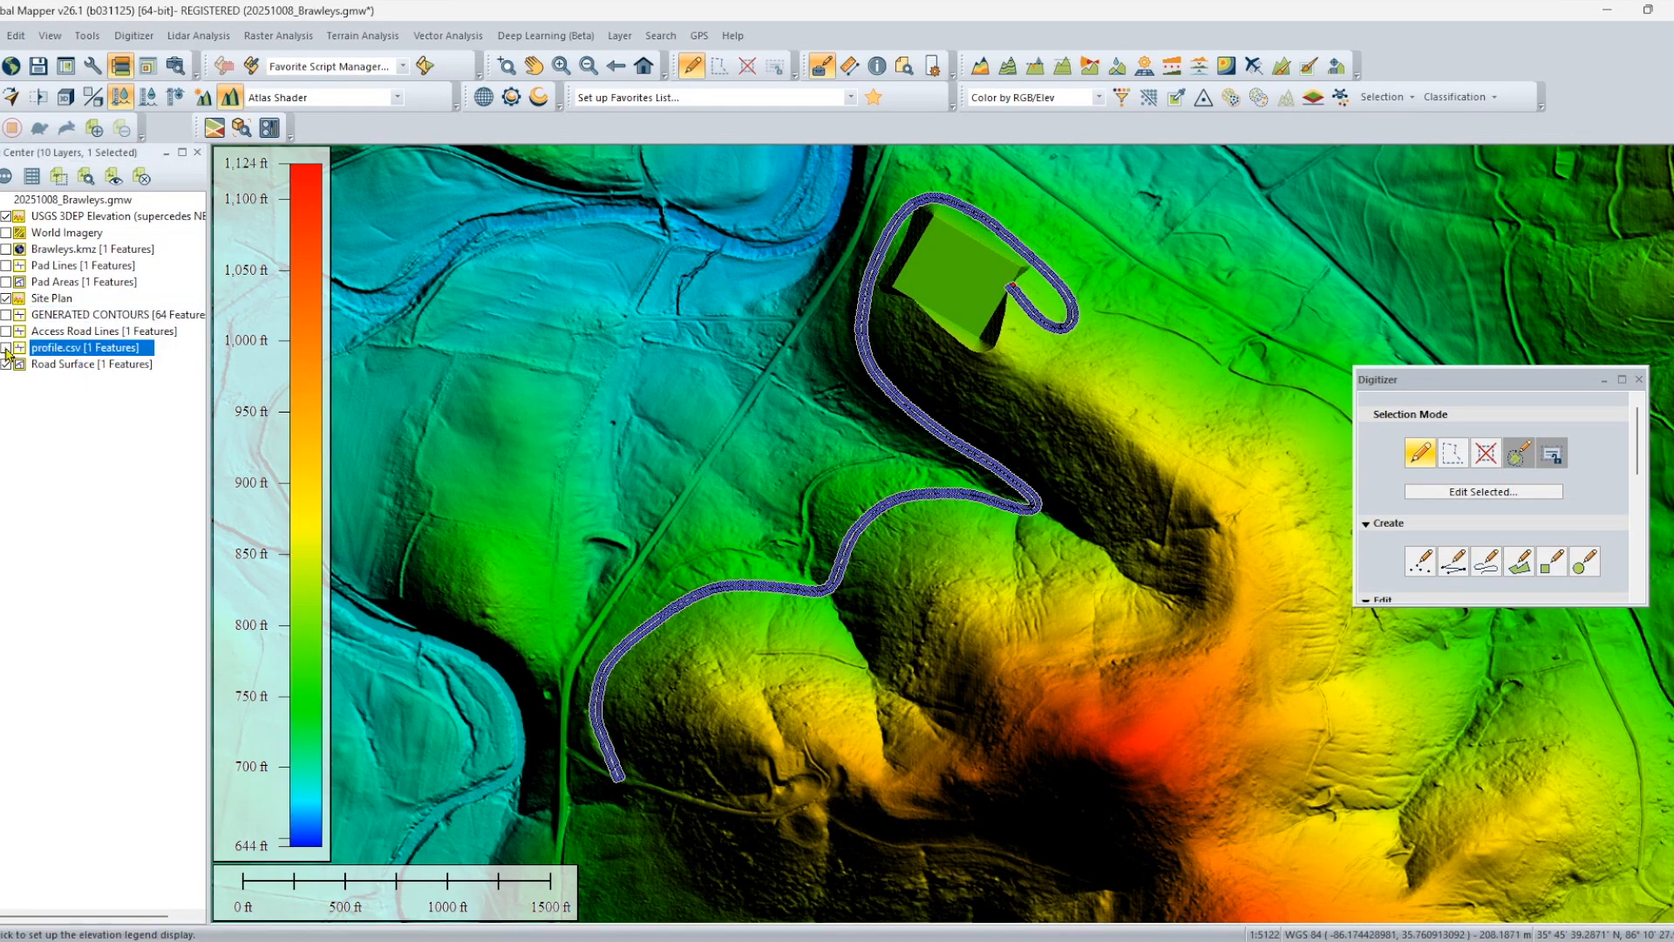
click(76, 365)
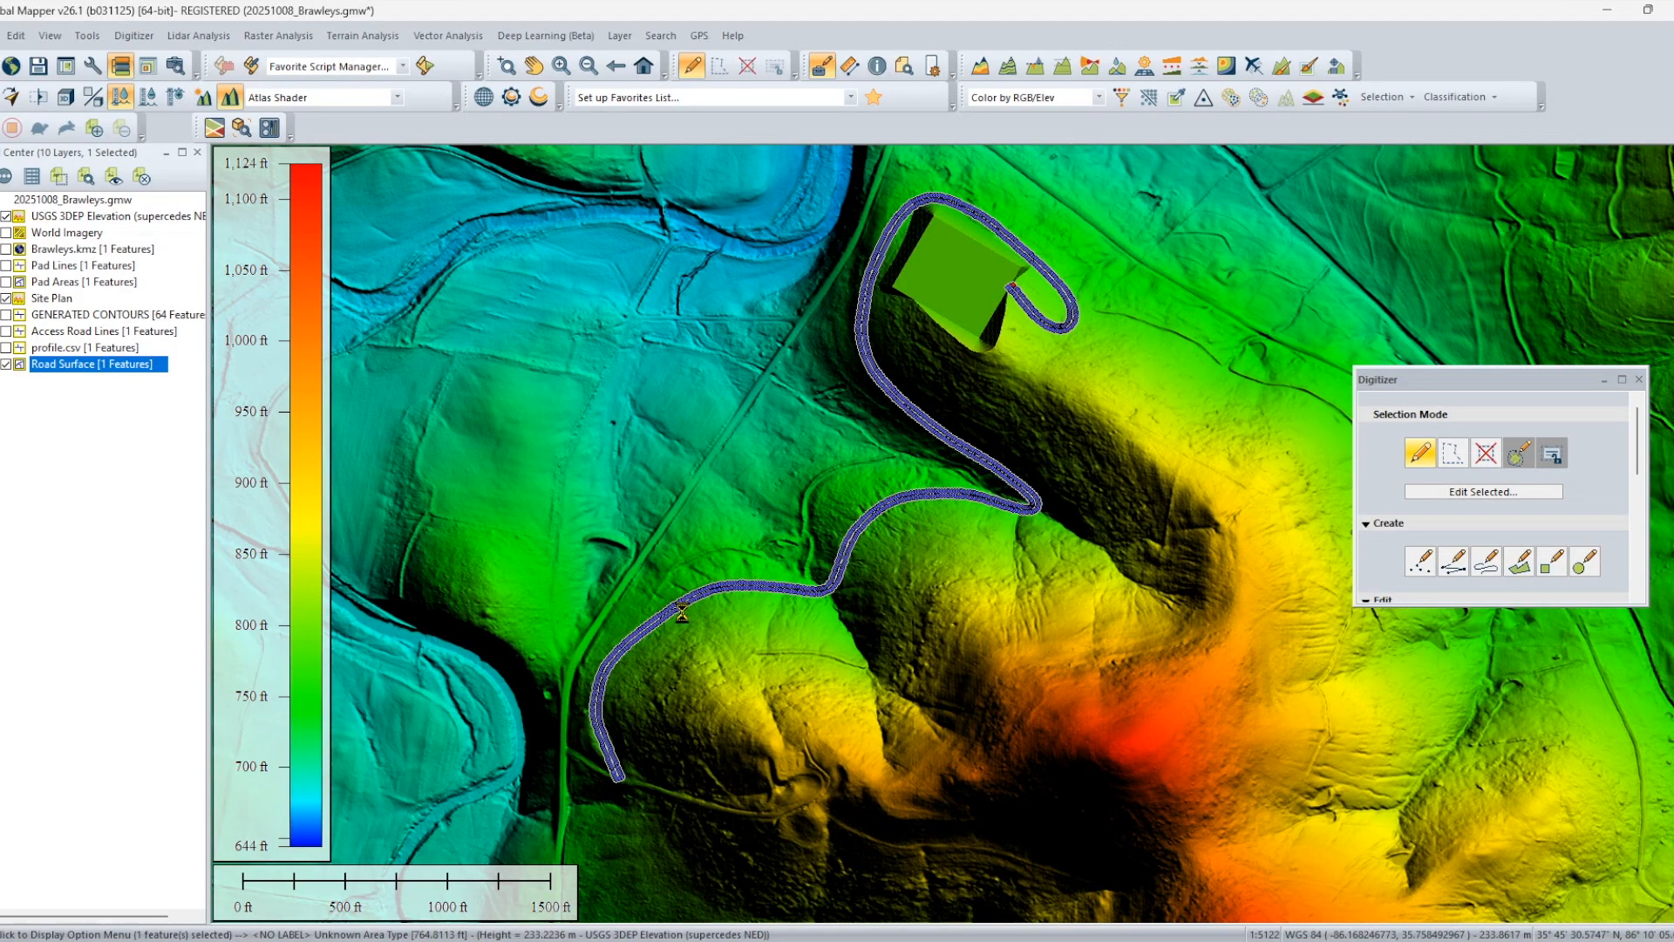
scroll(682, 613, up, 2)
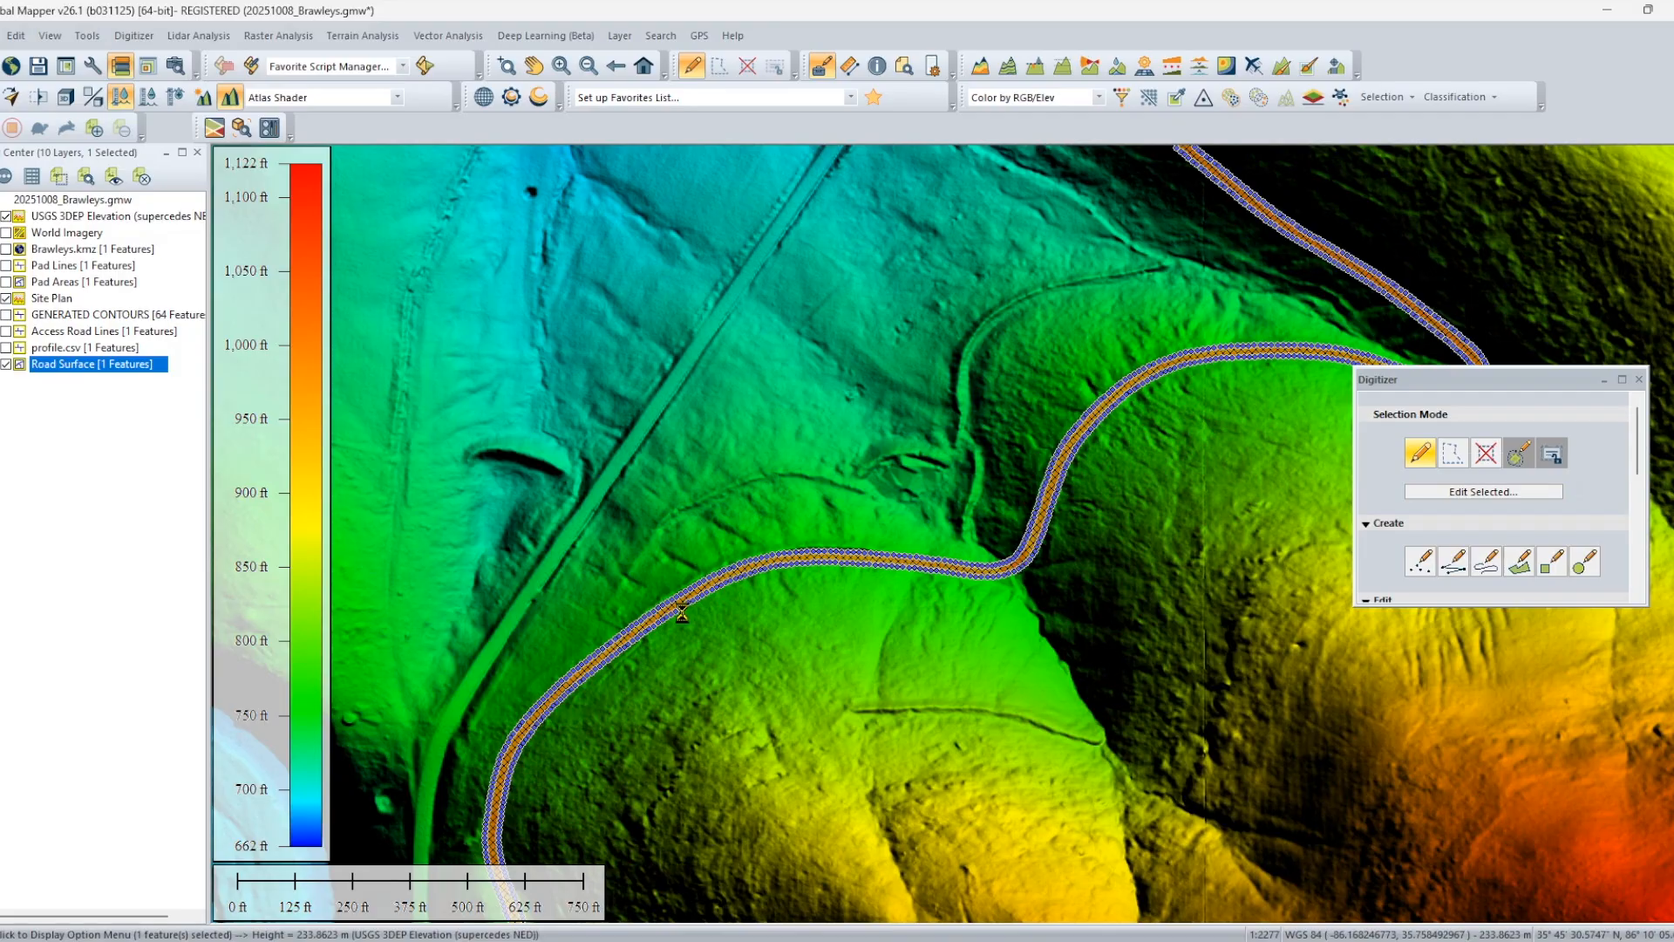
scroll(682, 613, up, 2)
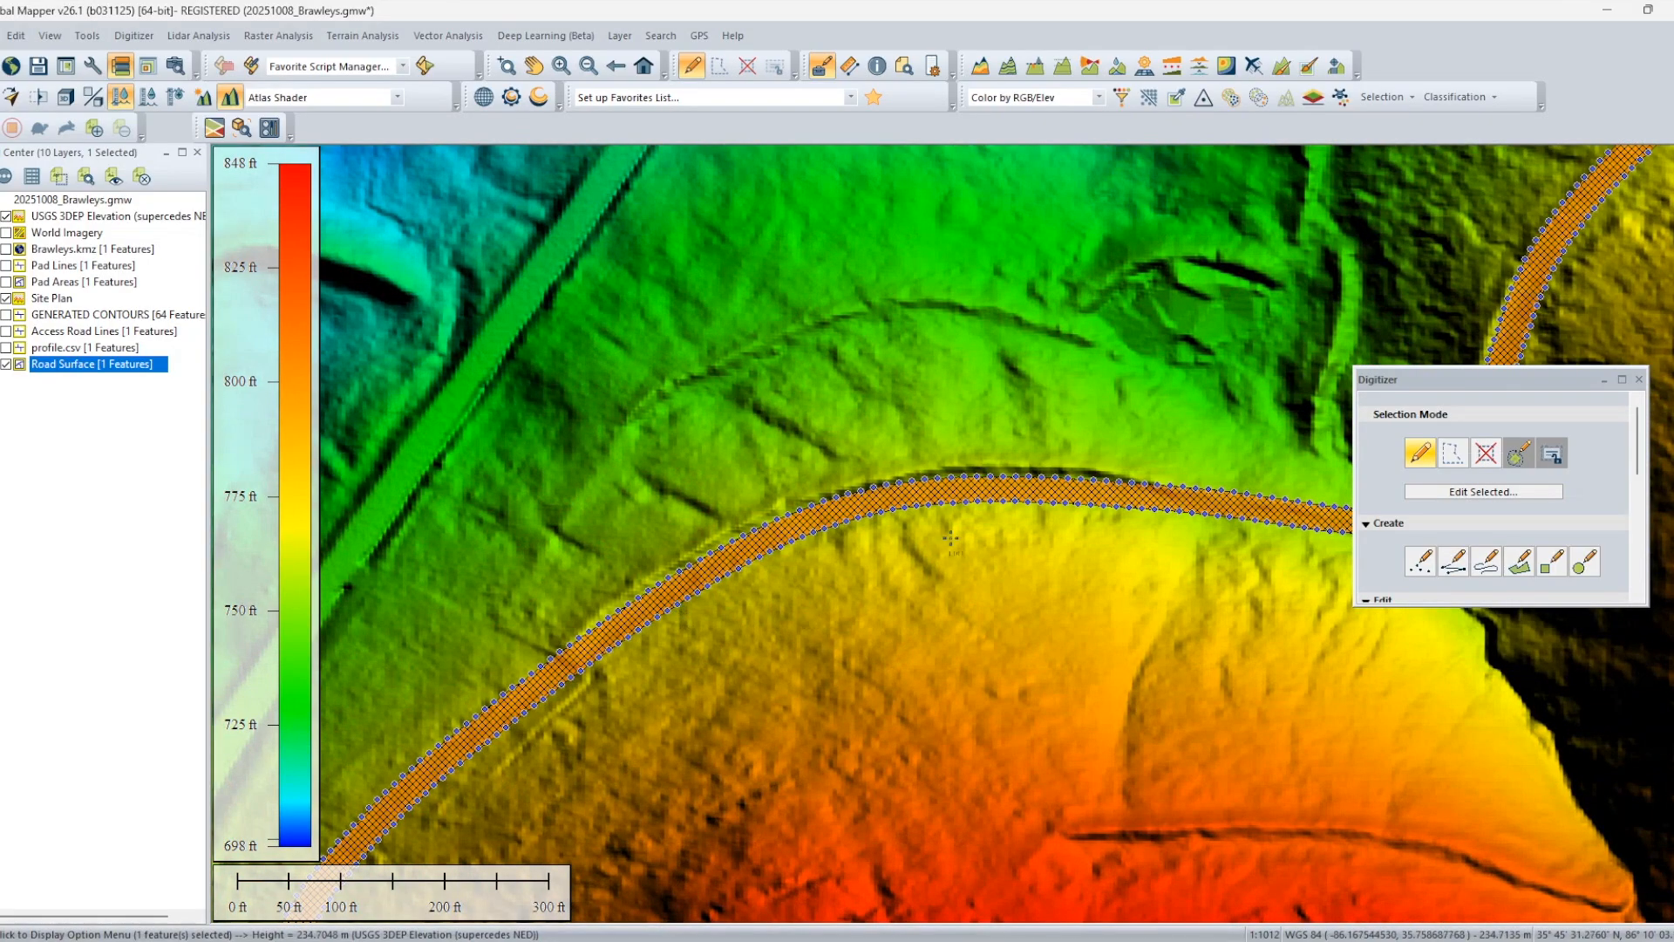
click(892, 544)
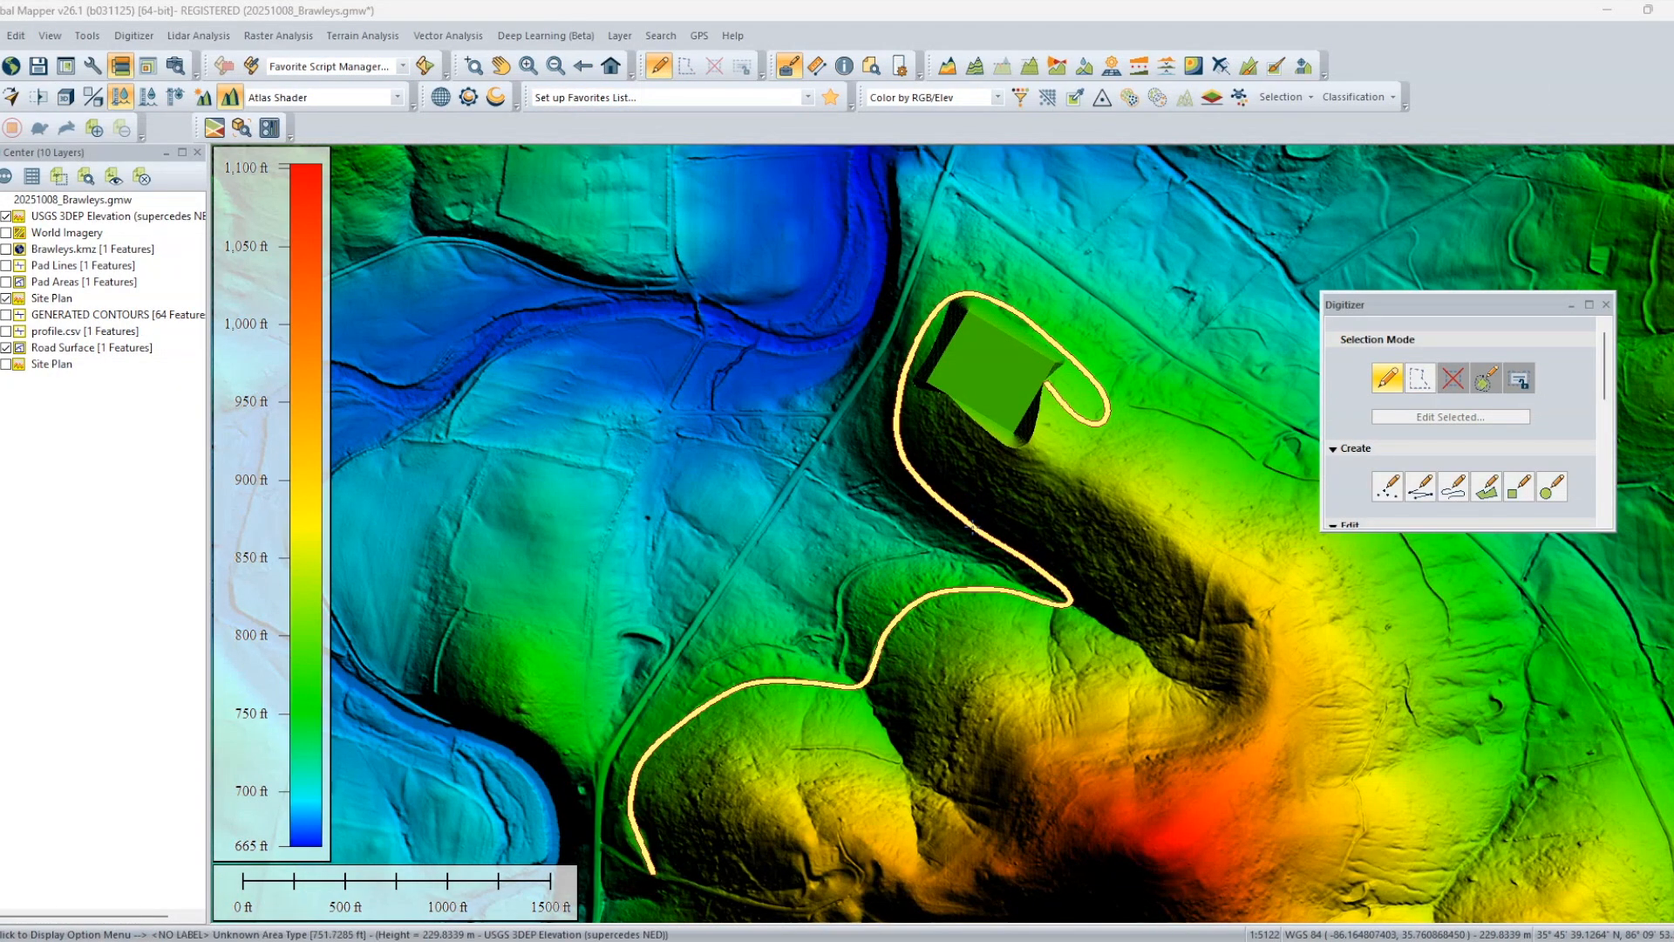
Calculate a flattened site plan named Site Plan 1 from the road surface area, equalizing cut and fill volumes and overwriting existing attributes.
click(970, 526)
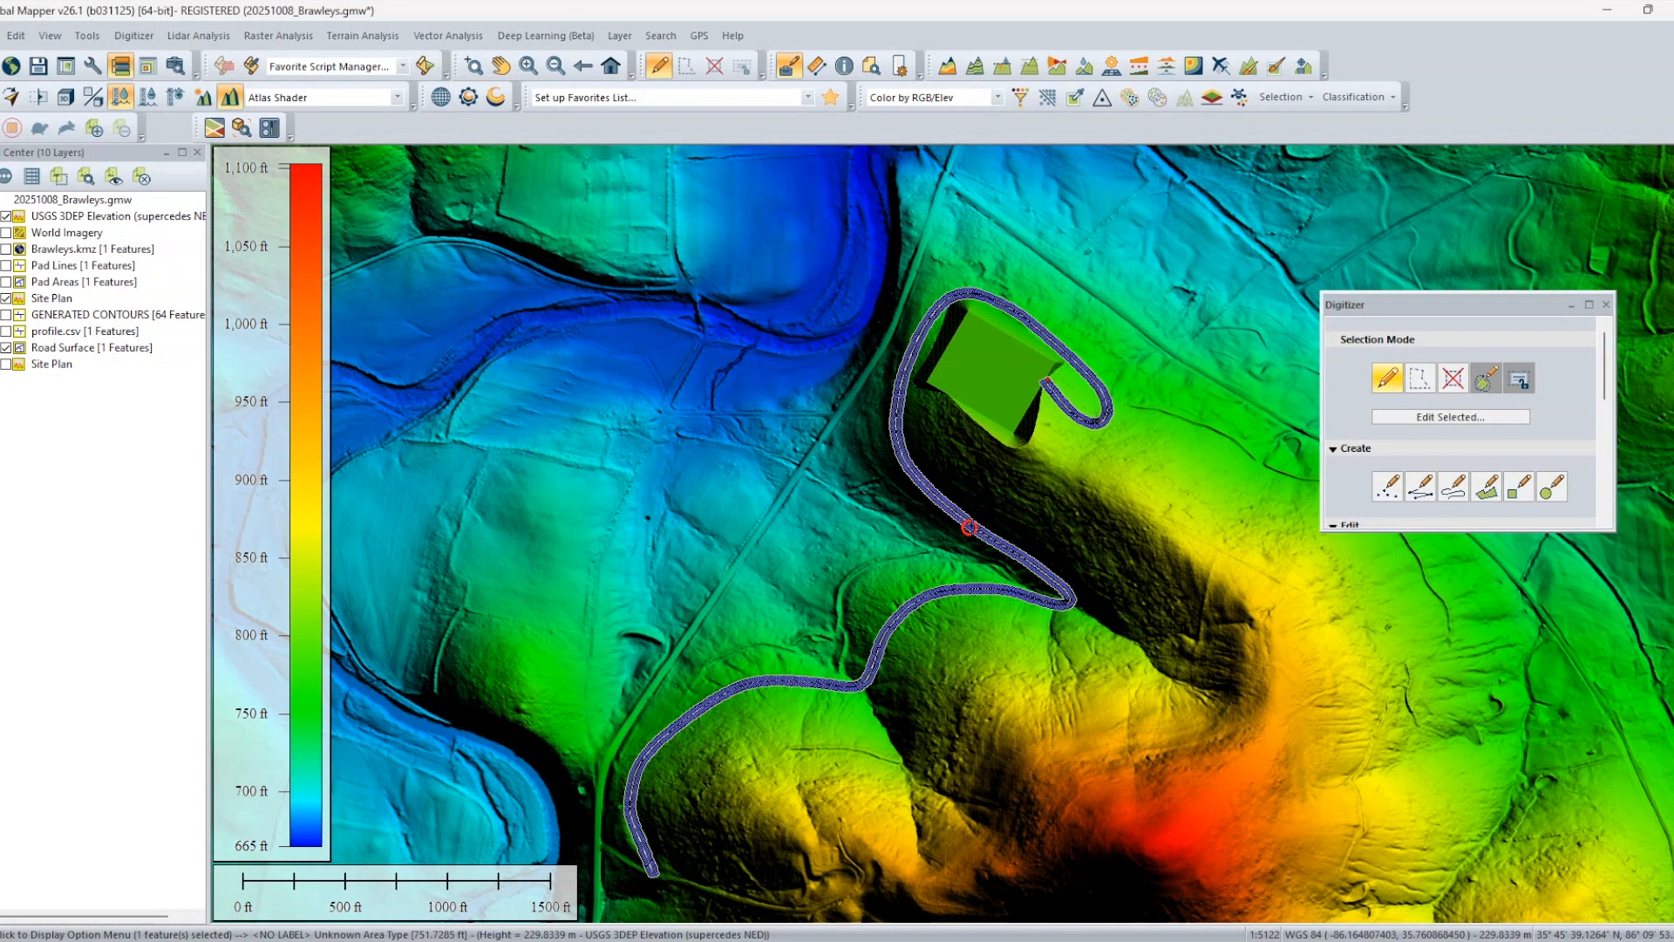
right_click(971, 526)
mouse_move(1095, 367)
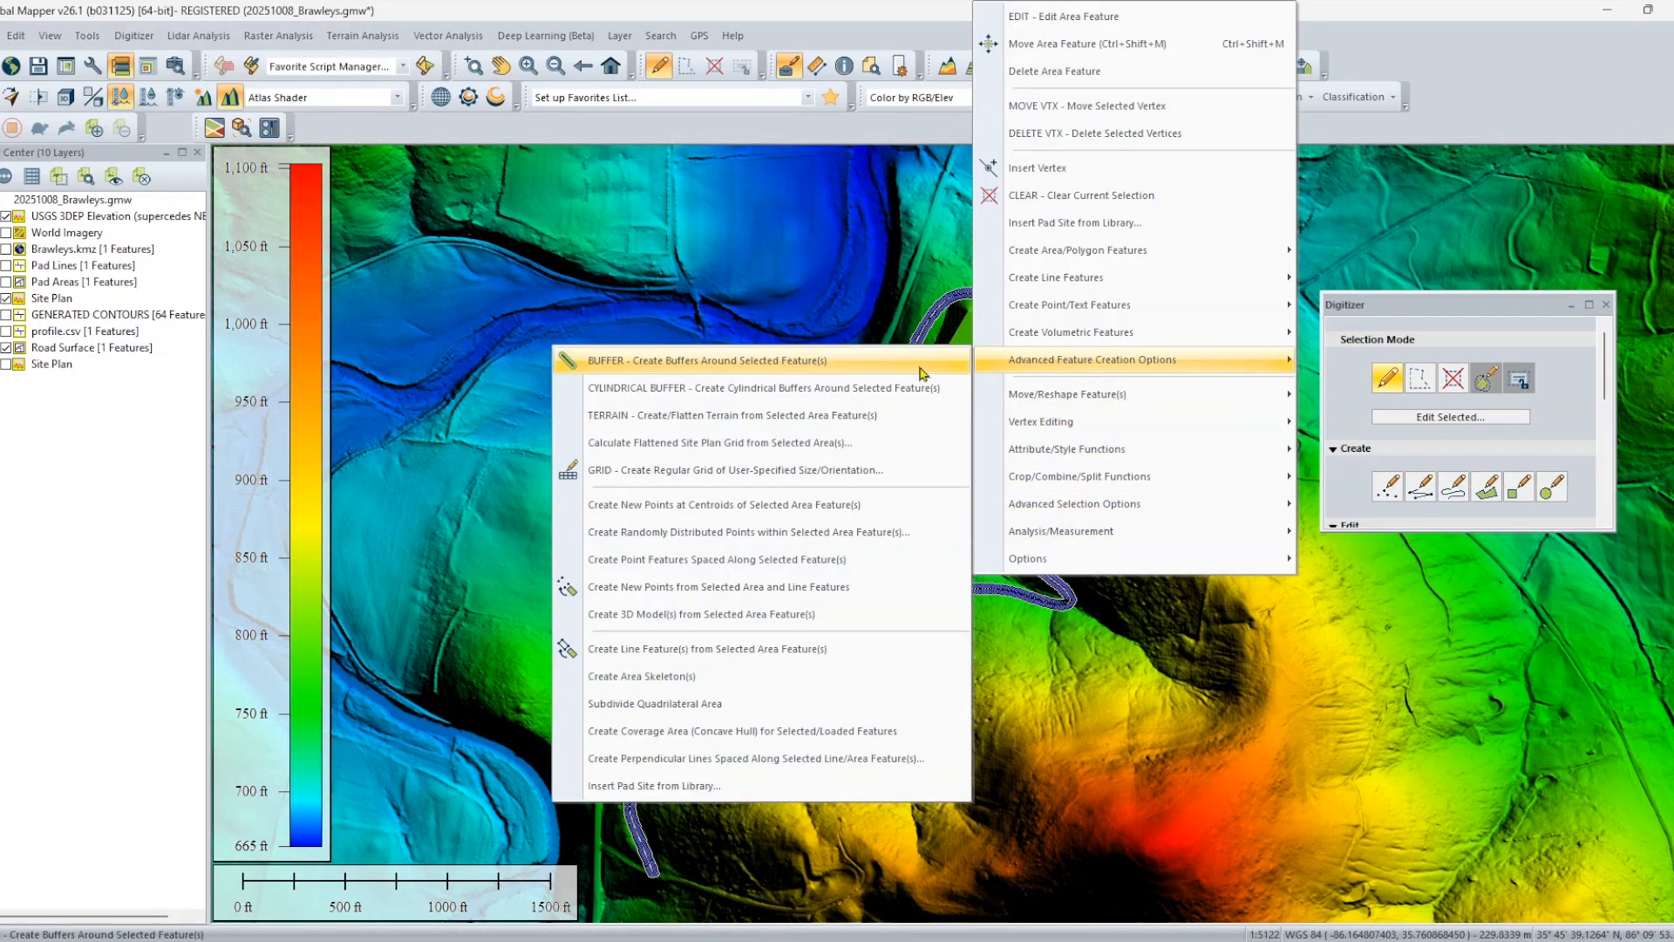
click(698, 442)
click(797, 298)
click(833, 229)
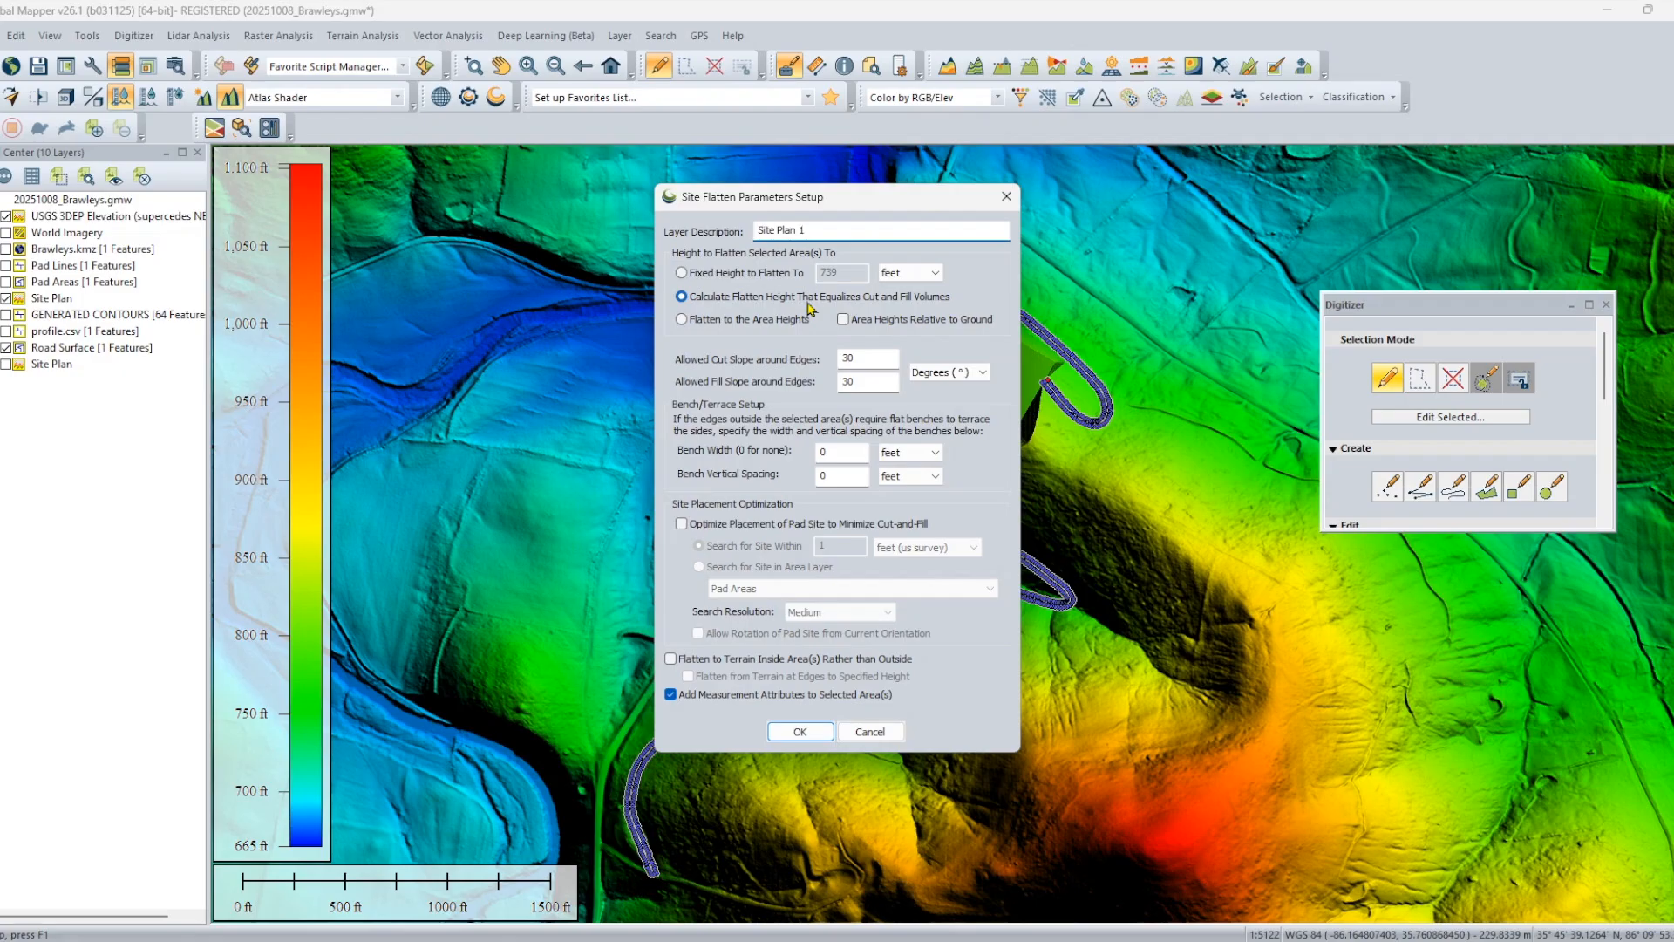
click(795, 731)
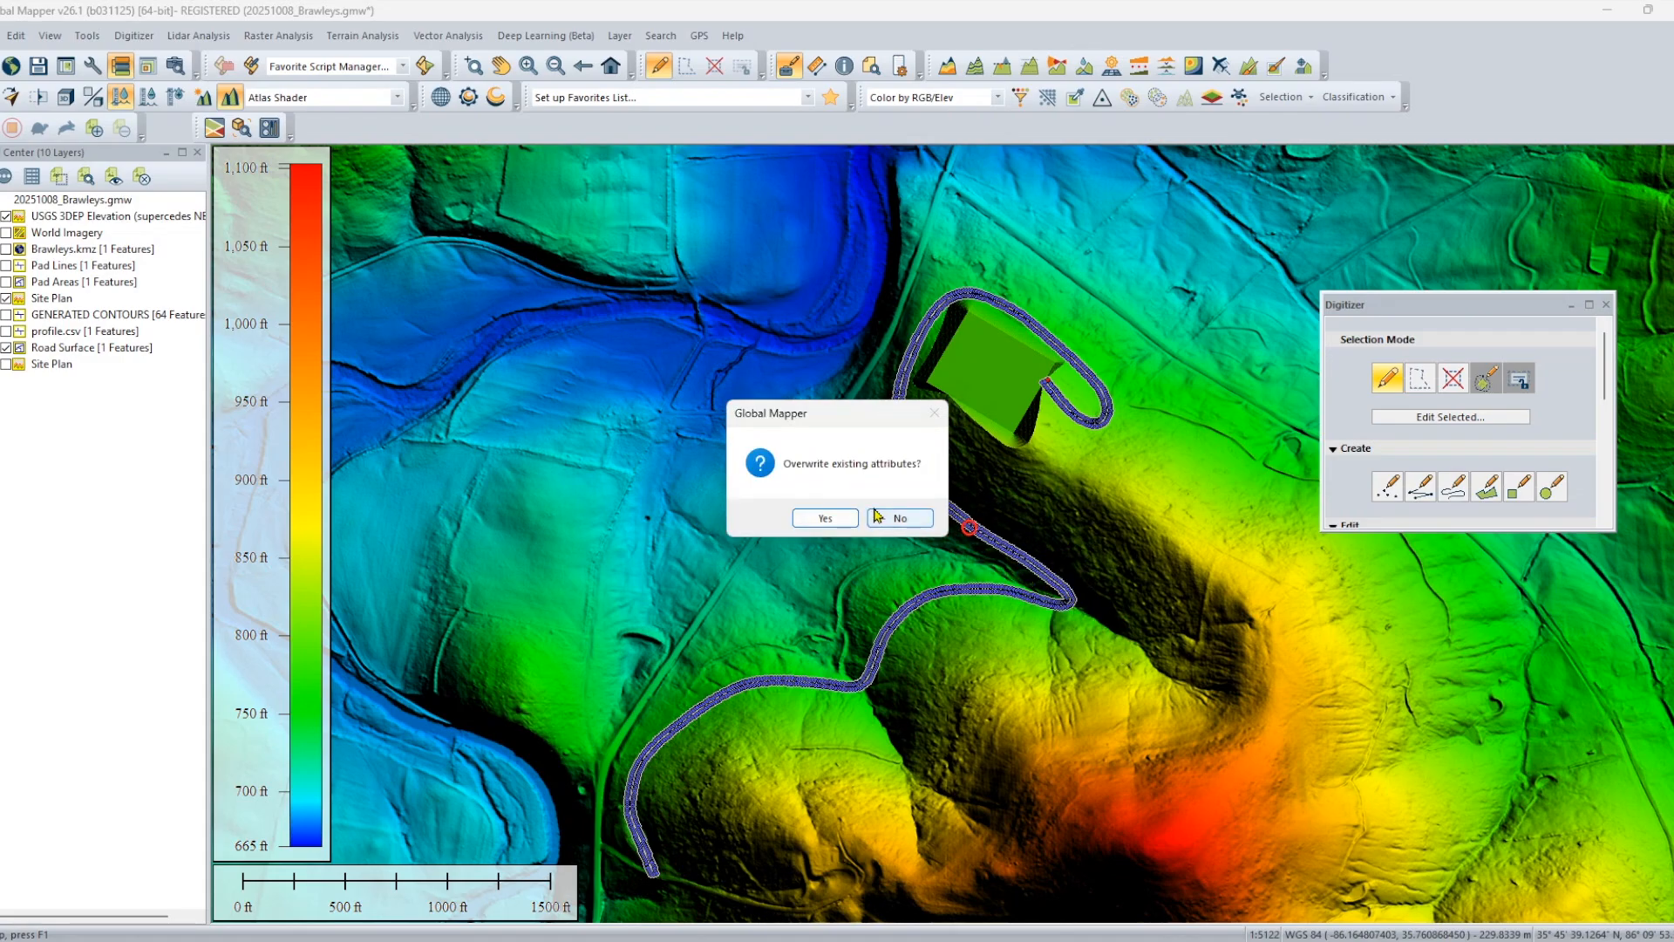
click(835, 522)
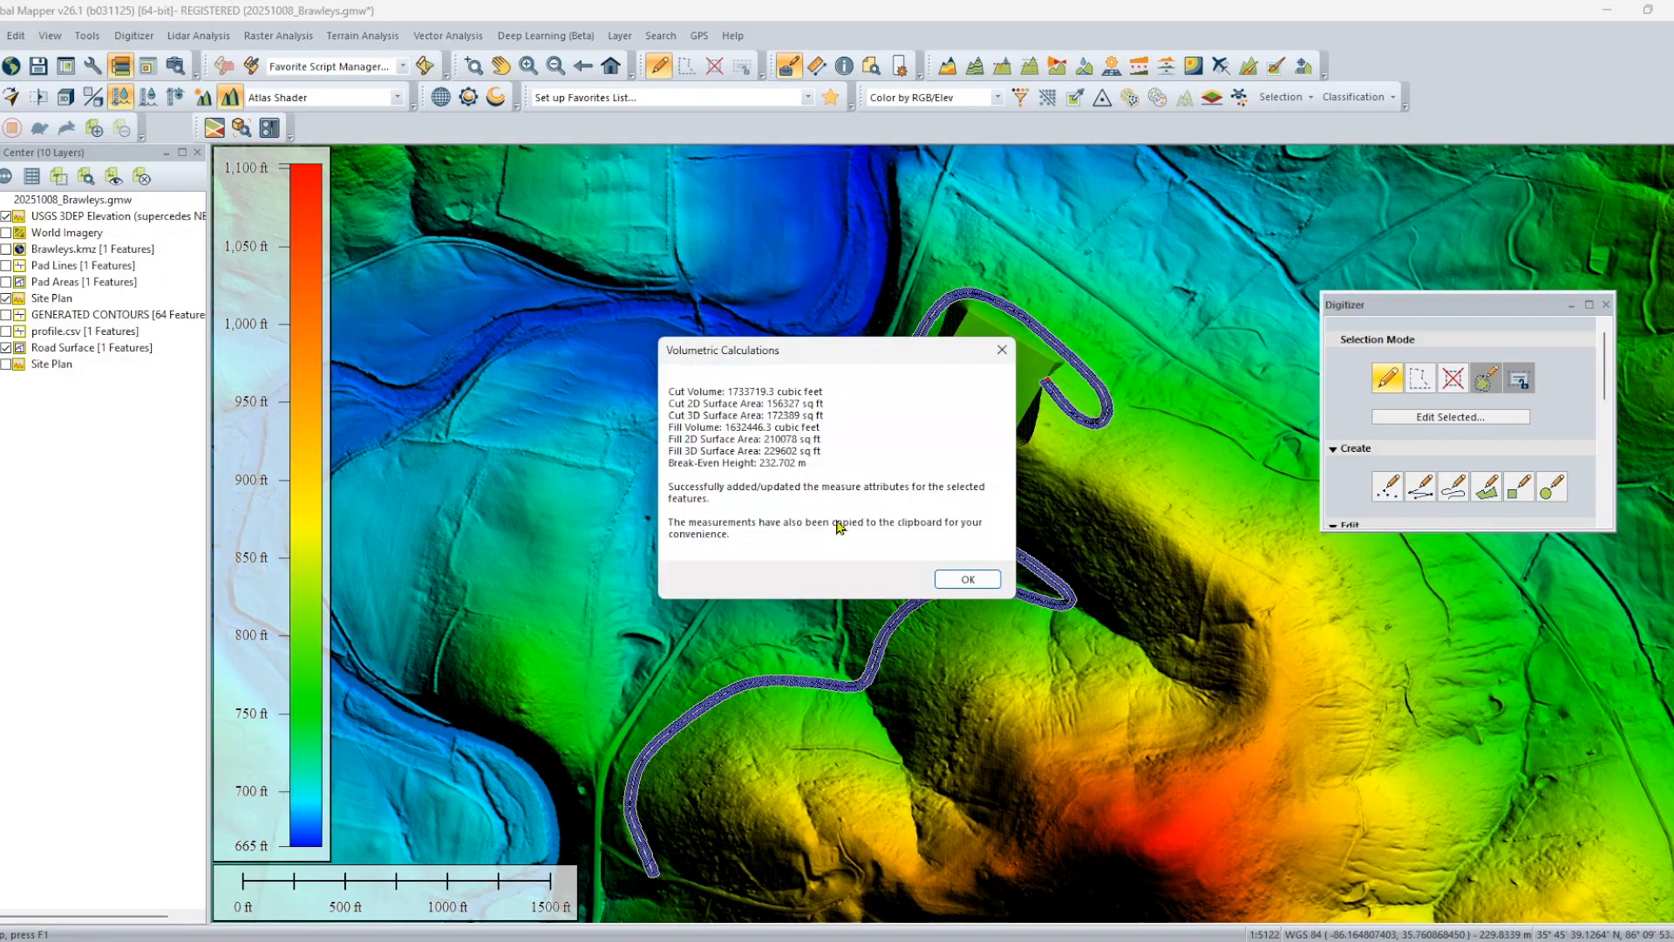
click(968, 580)
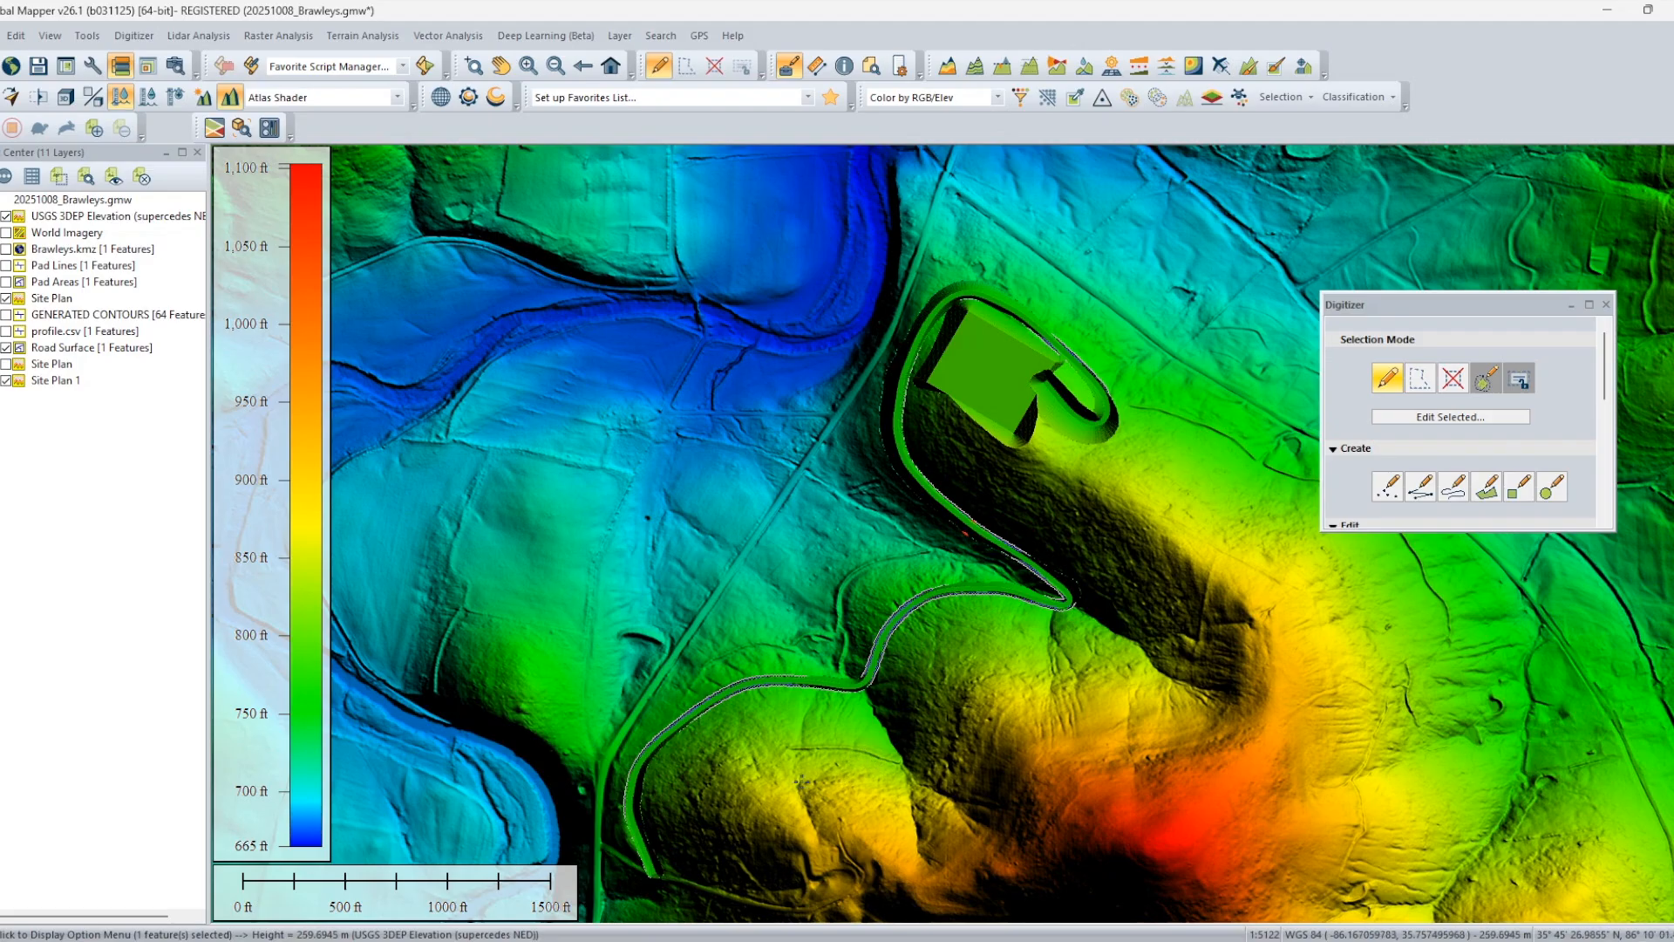
Examine the flattened road around the building pad in 3D from several sides with the Road Surface layer hidden.
drag(1092, 454, 1092, 614)
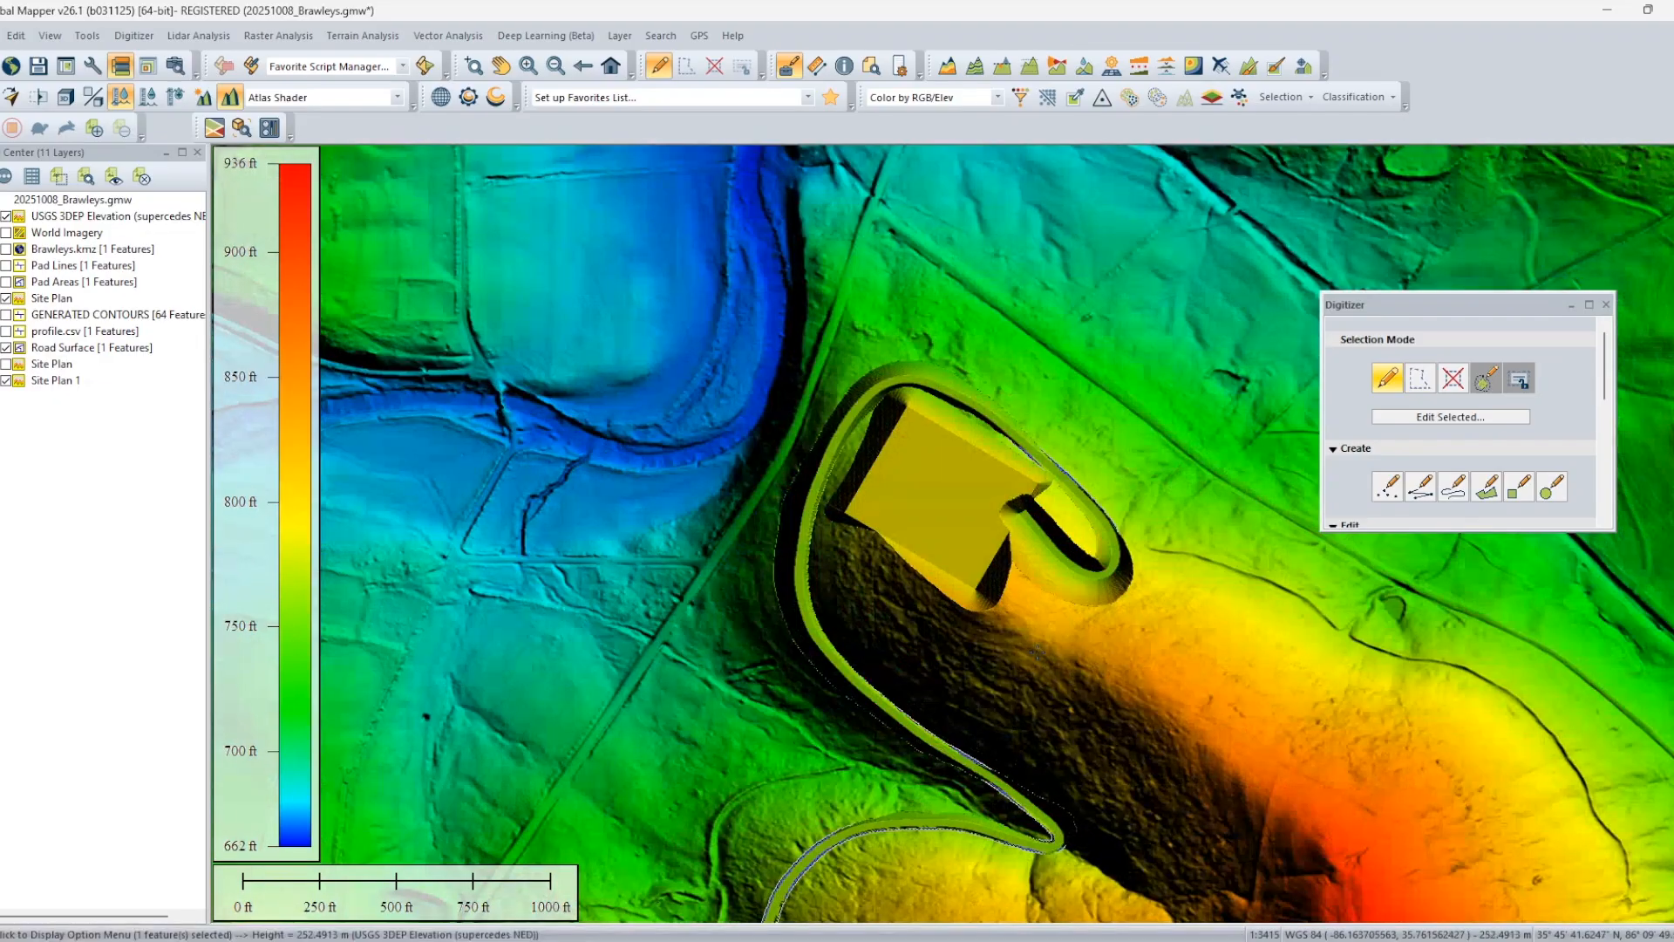
click(64, 100)
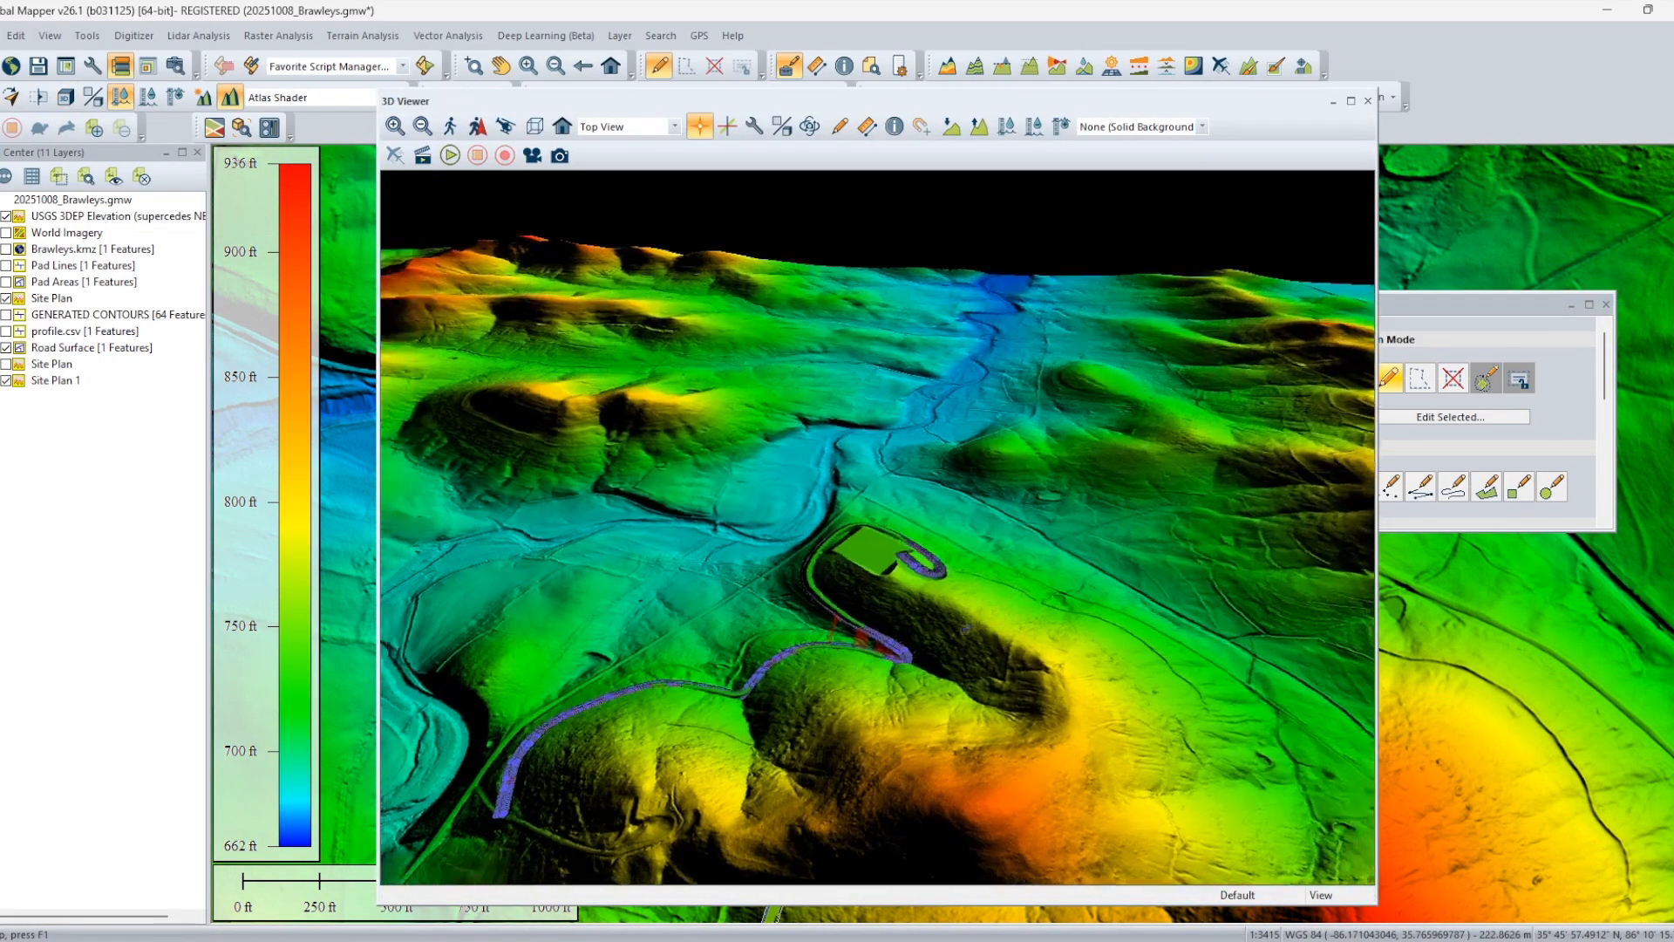
drag(965, 628, 776, 689)
click(6, 348)
scroll(908, 684, up, 3)
drag(890, 615, 1100, 733)
scroll(965, 635, up, 4)
click(1107, 729)
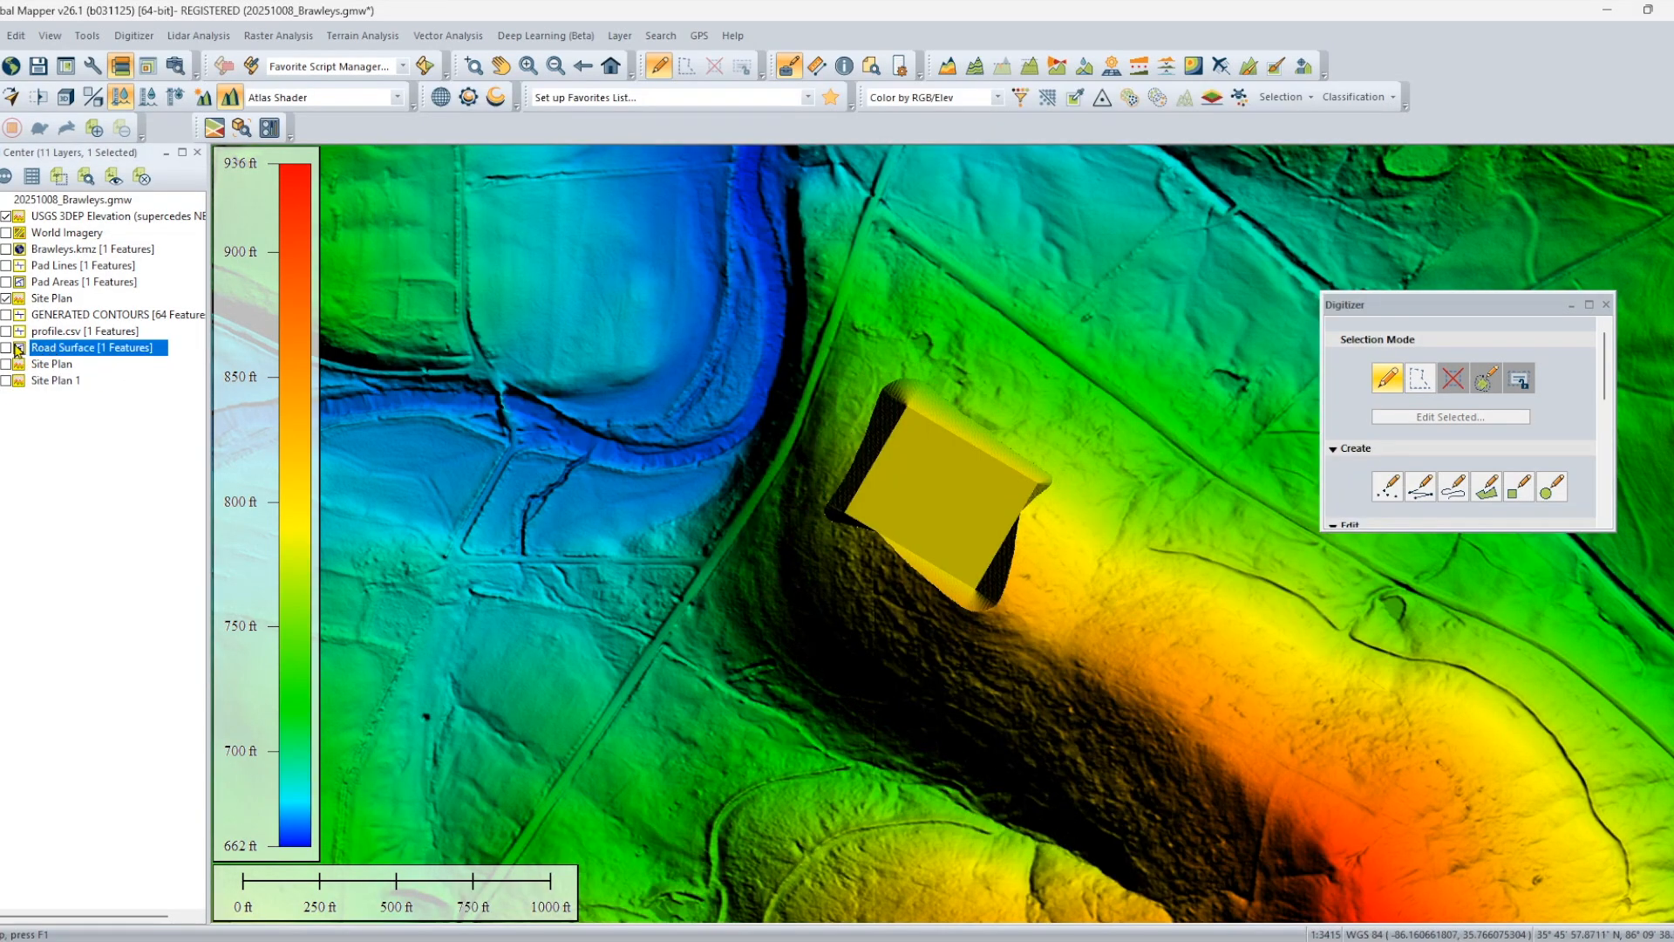
Show the Road Surface layer and calculate another Site Plan 1 from its area, flattened to the area heights, overwriting existing attributes.
click(7, 348)
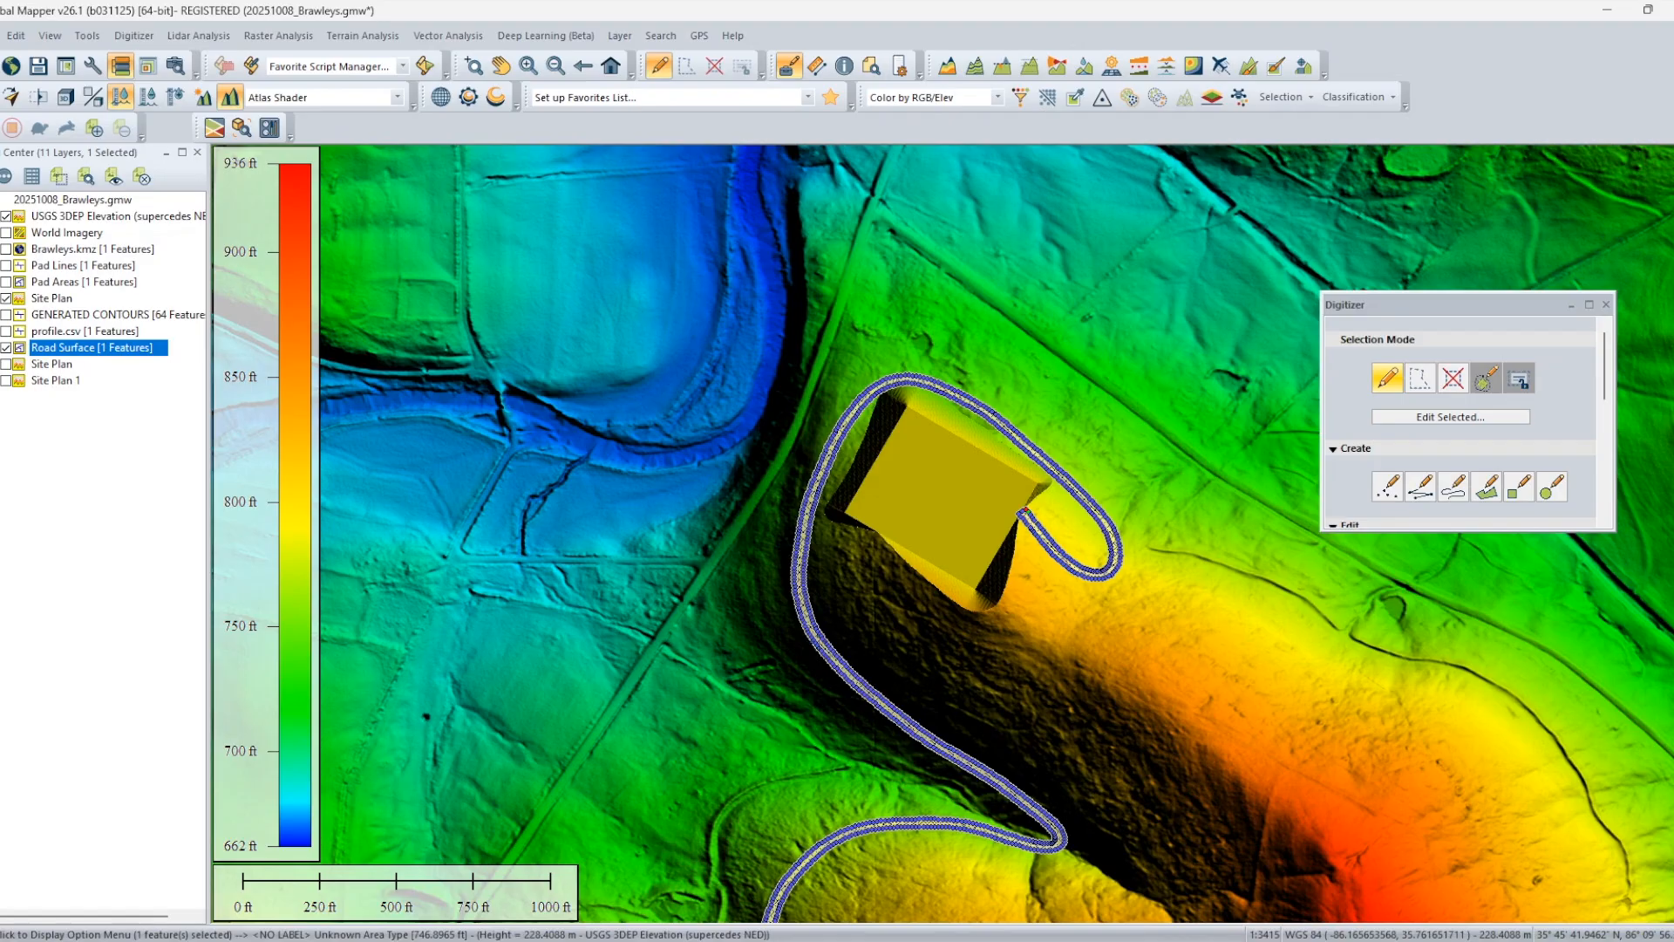
right_click(819, 140)
mouse_move(1003, 426)
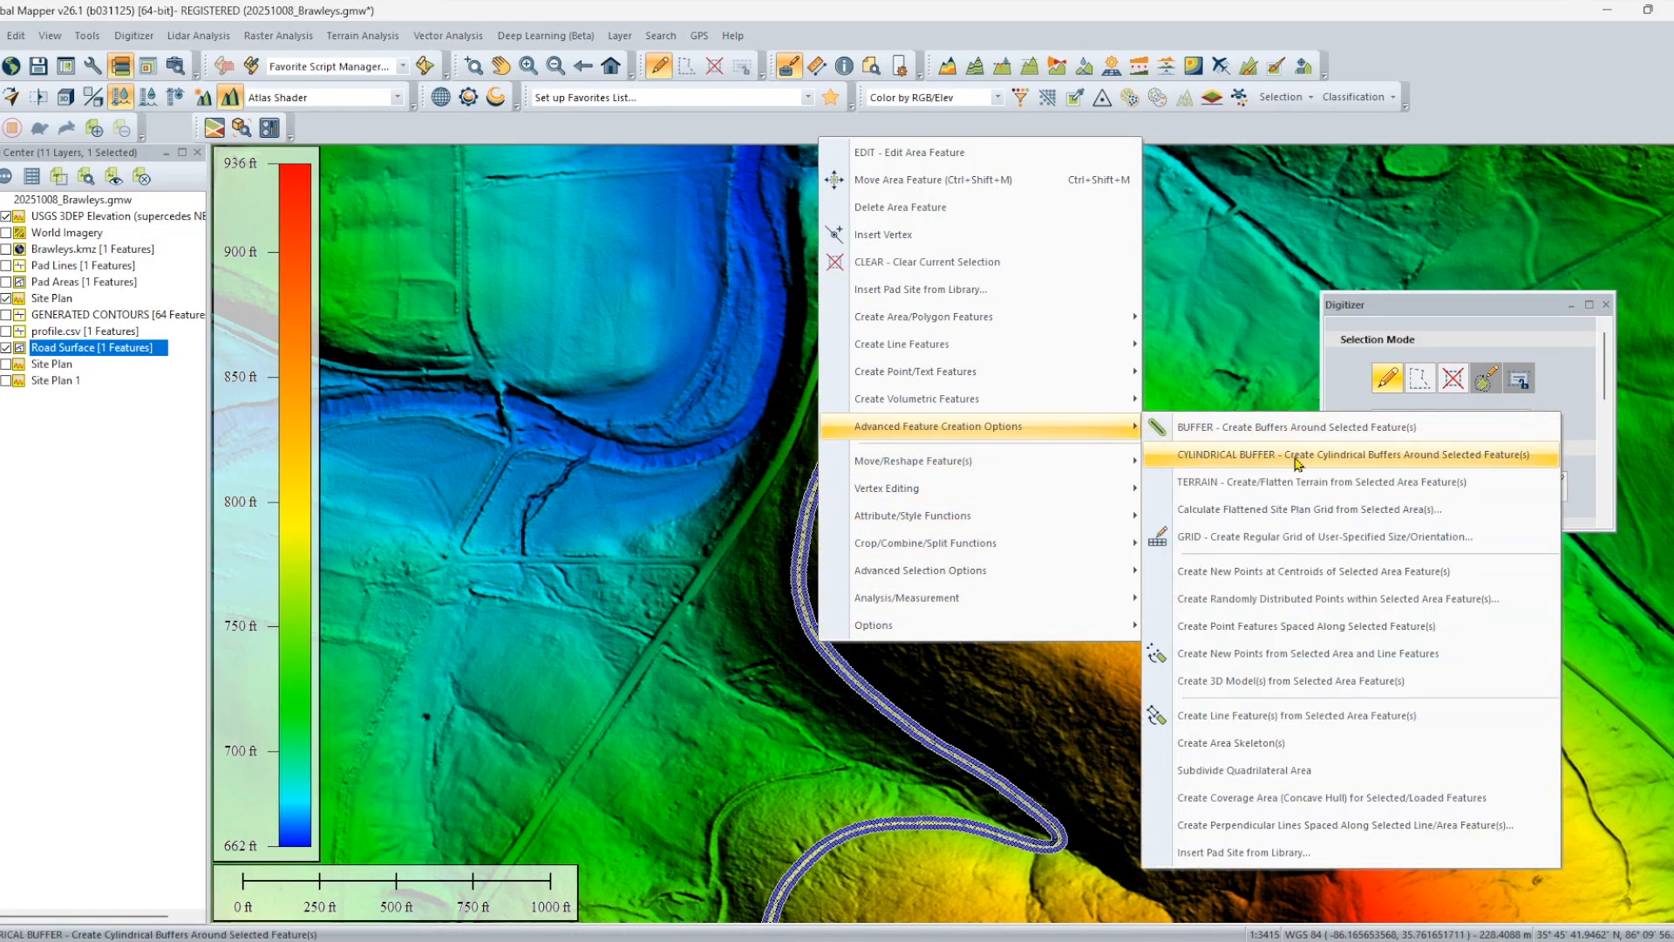
click(1300, 482)
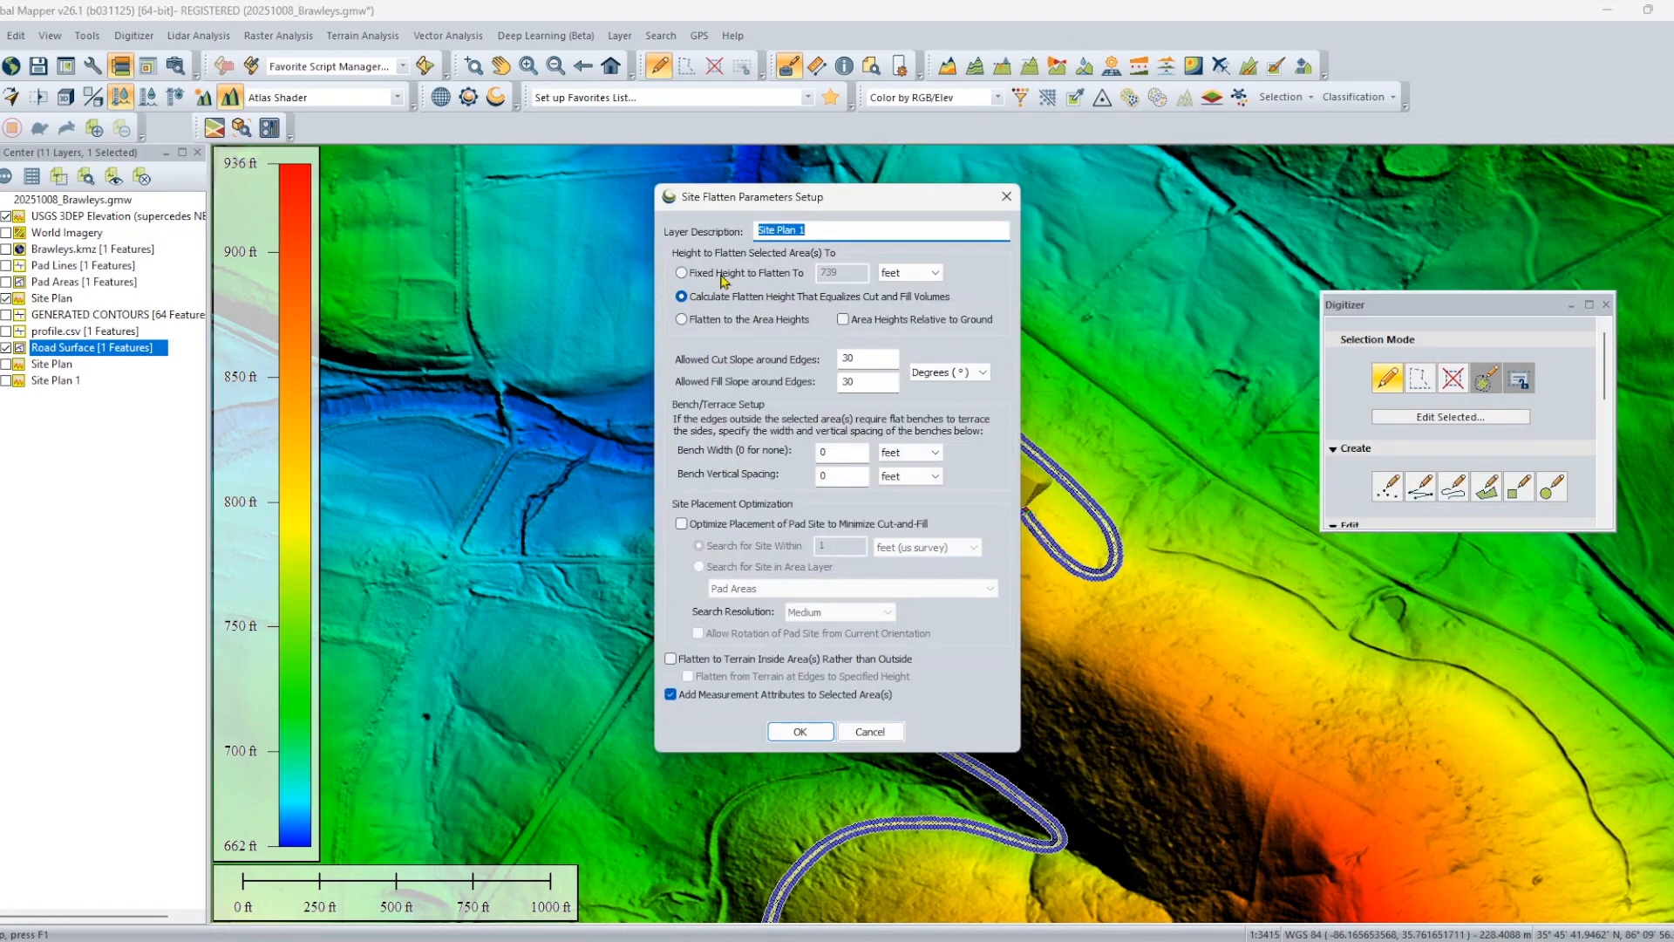
click(696, 319)
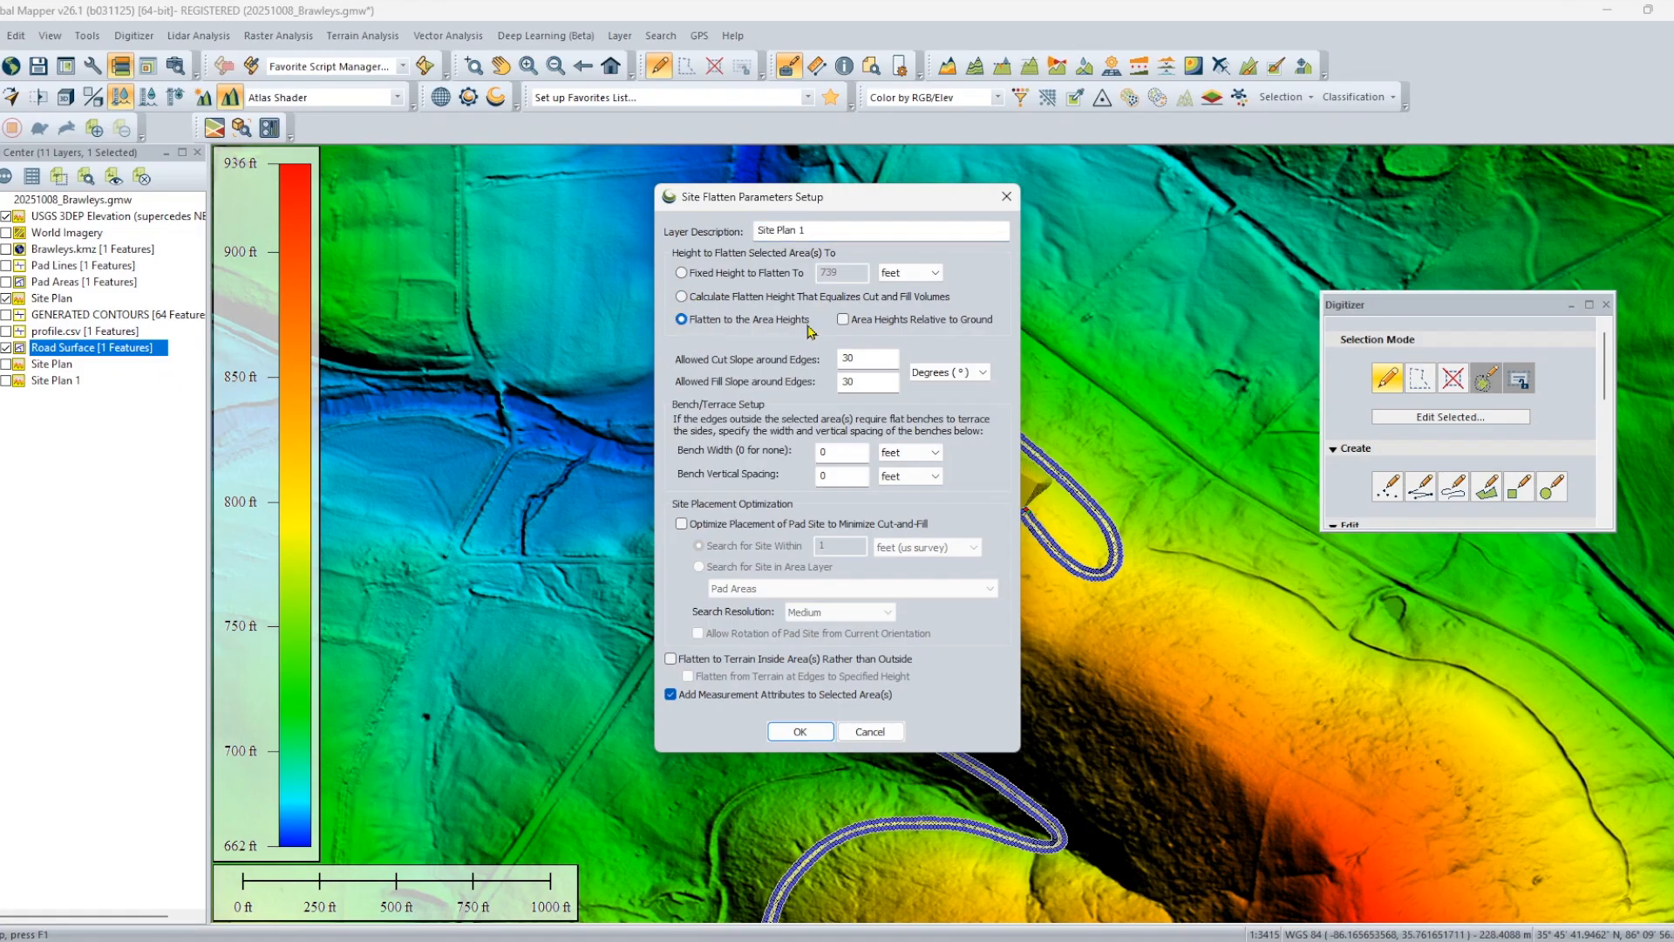
click(801, 732)
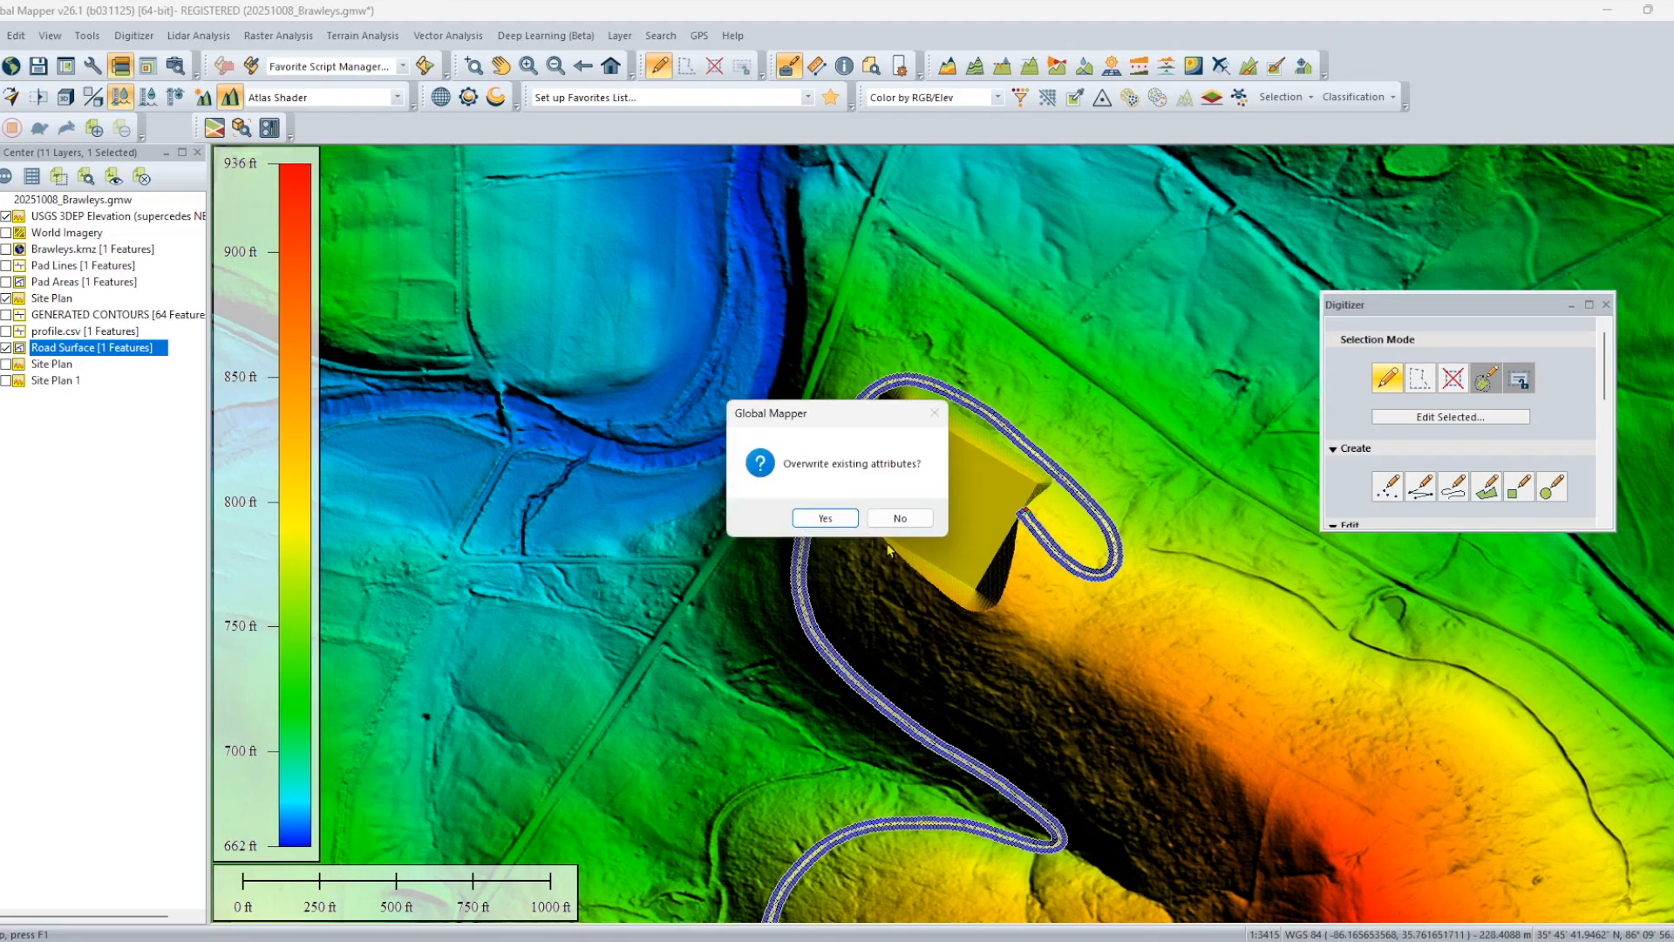
click(833, 518)
click(966, 574)
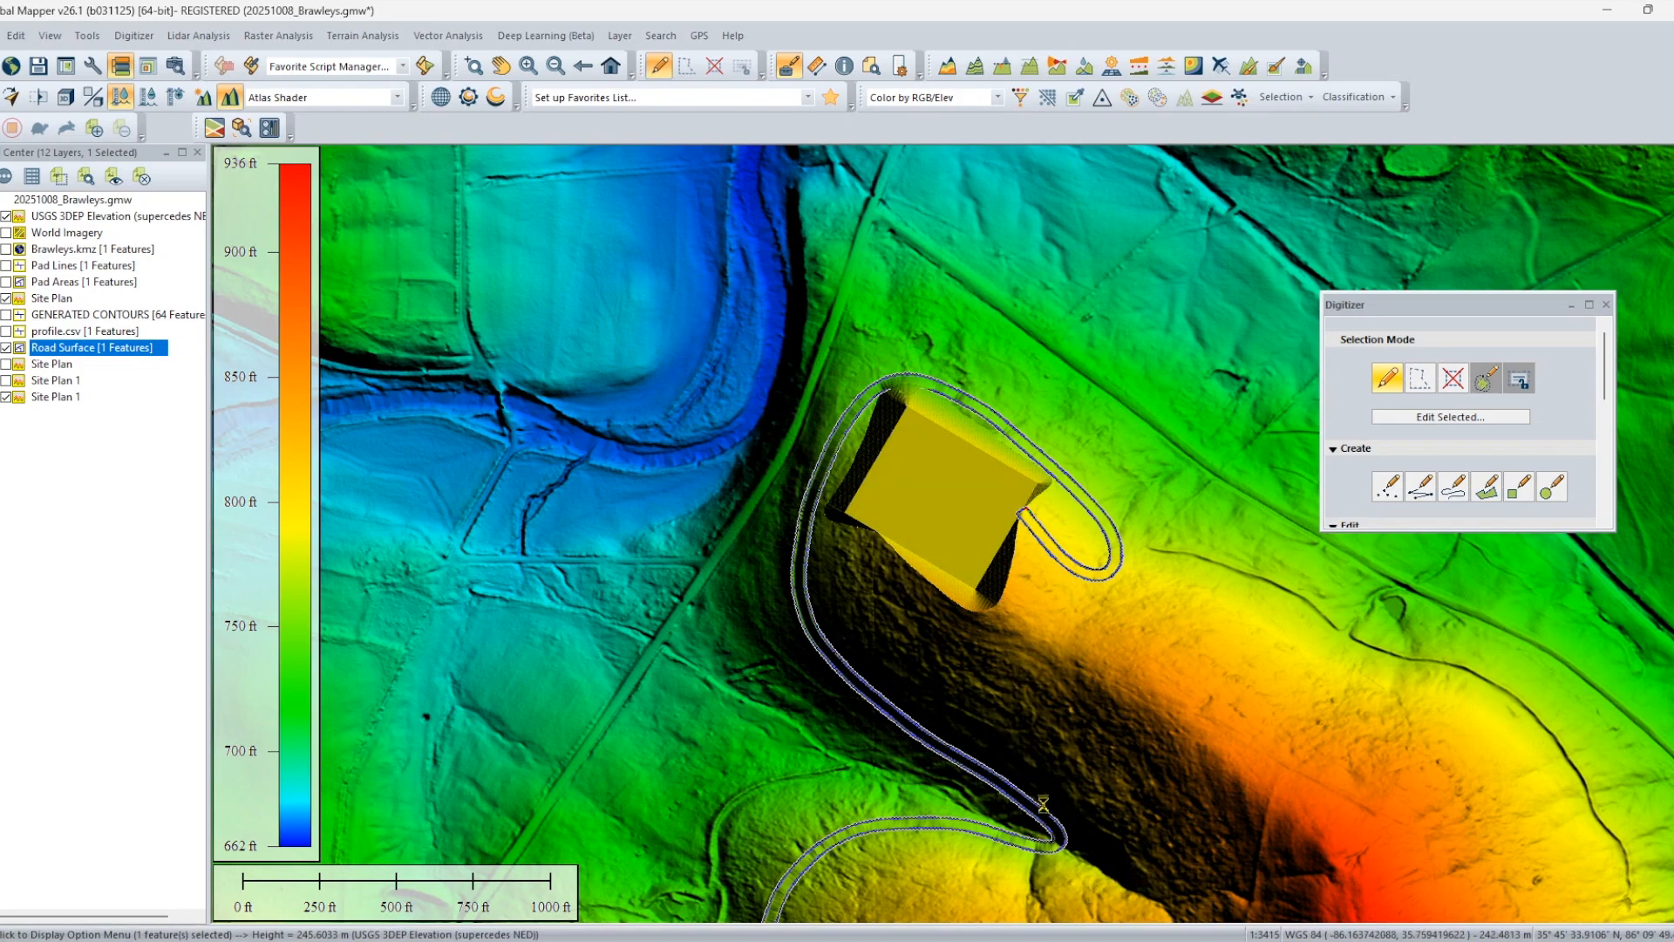
Hide the Road Surface layer and inspect the regraded terrain along the whole length of the road.
scroll(1043, 804, down, 1)
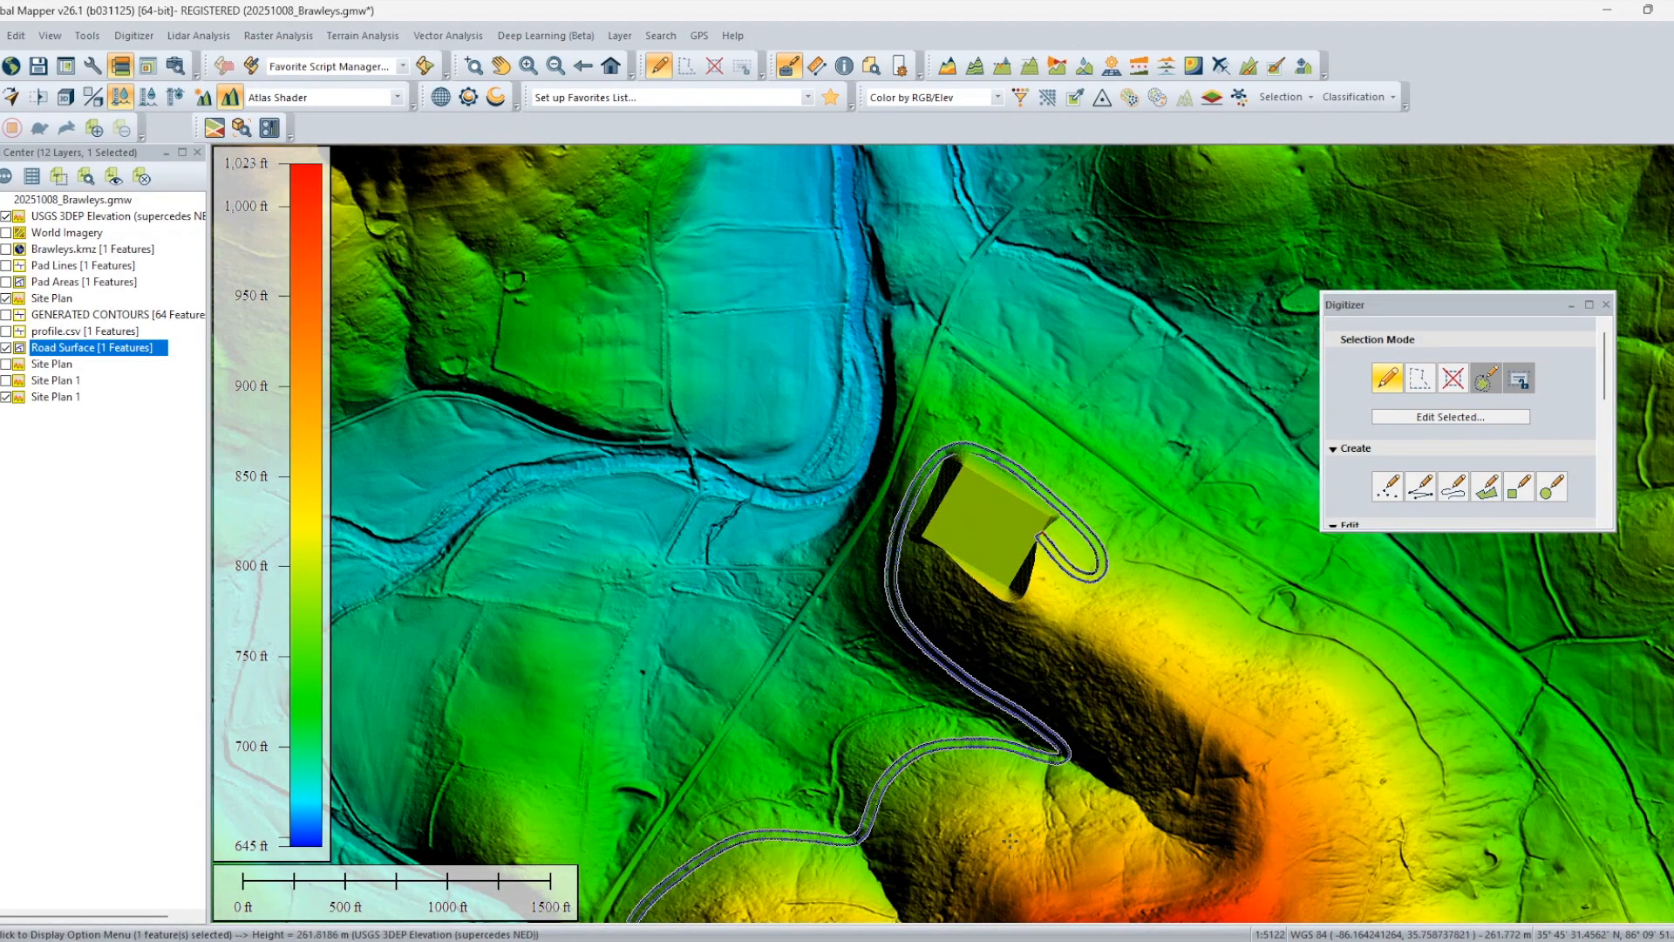
scroll(1168, 589, down, 1)
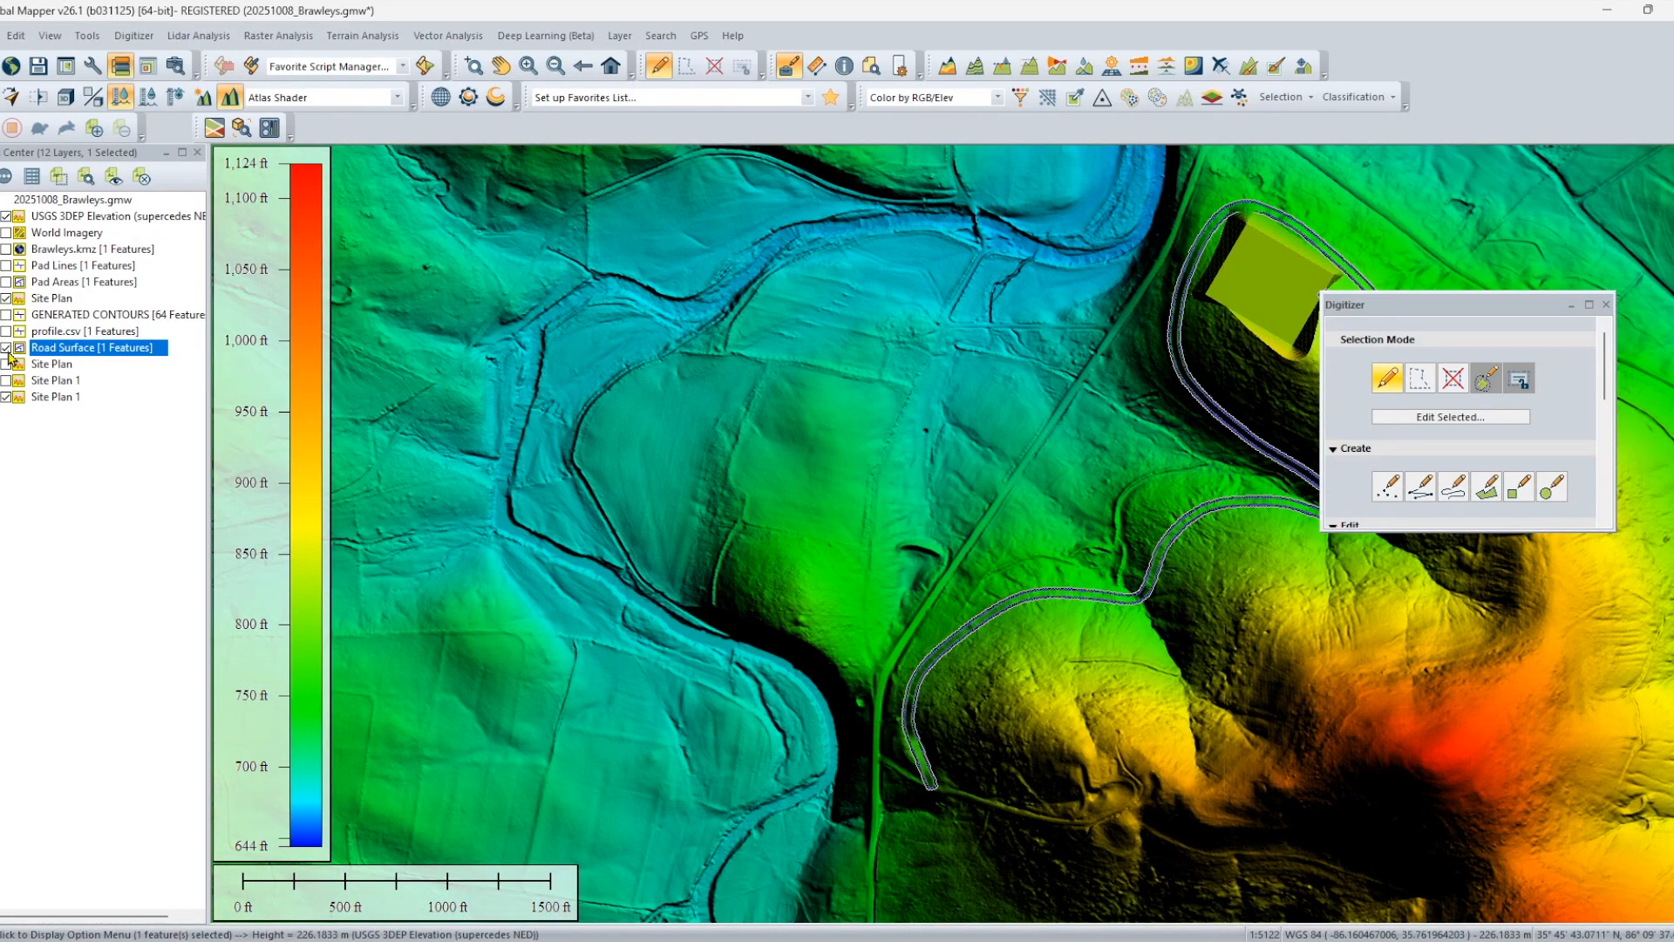
click(7, 349)
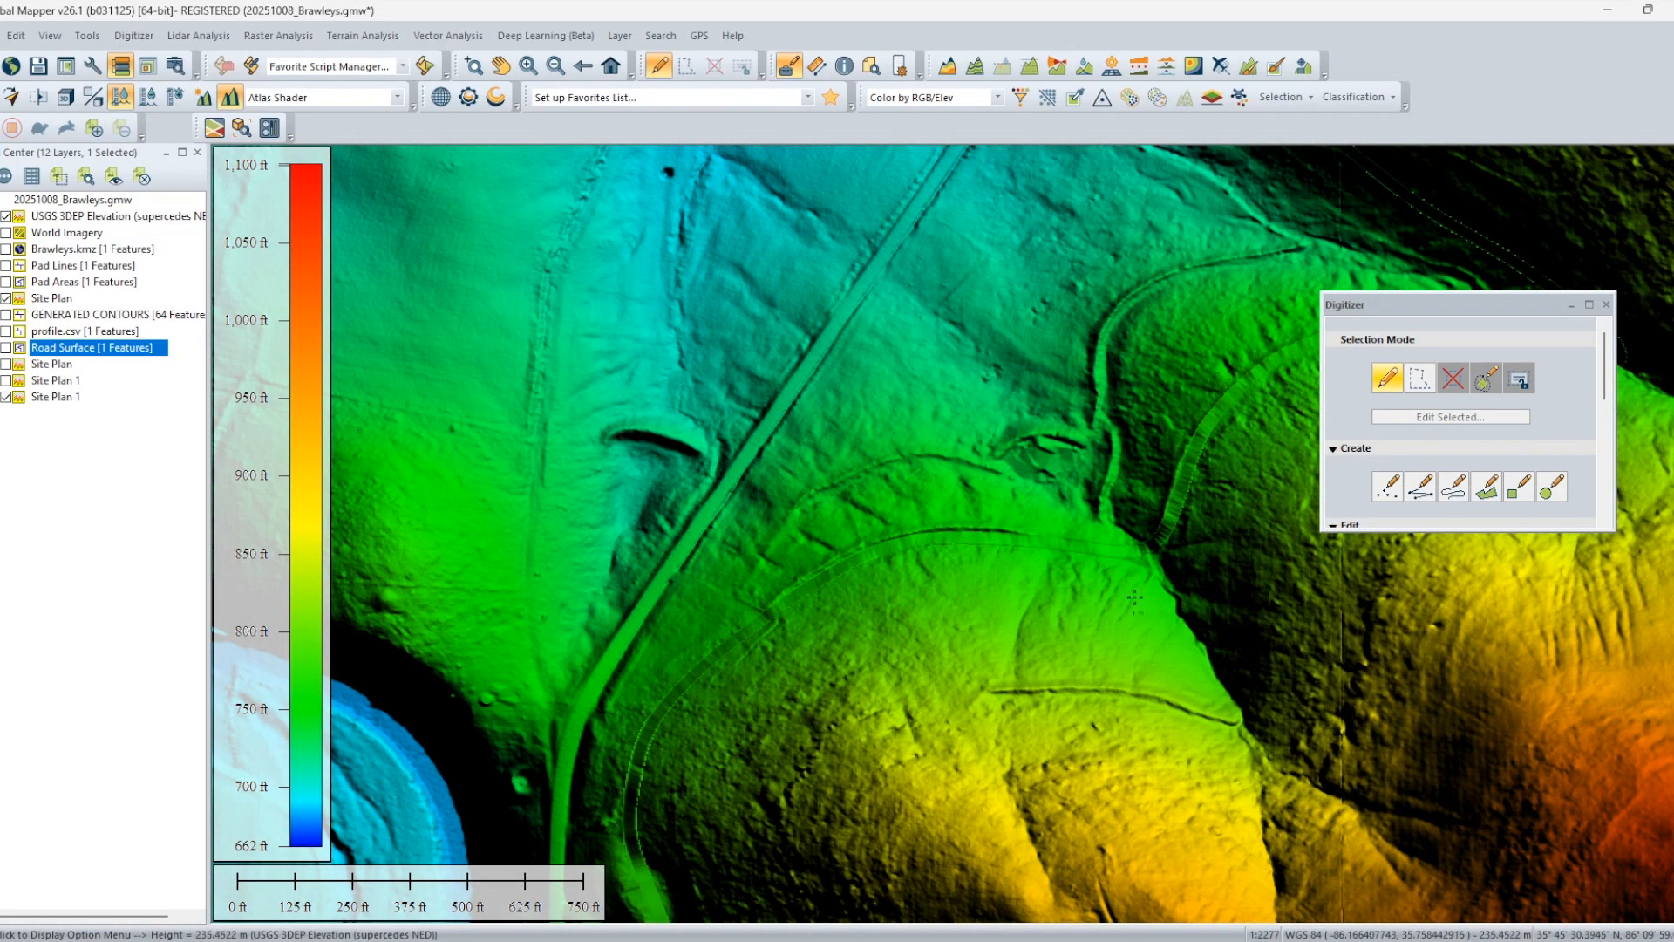
drag(1230, 502, 711, 698)
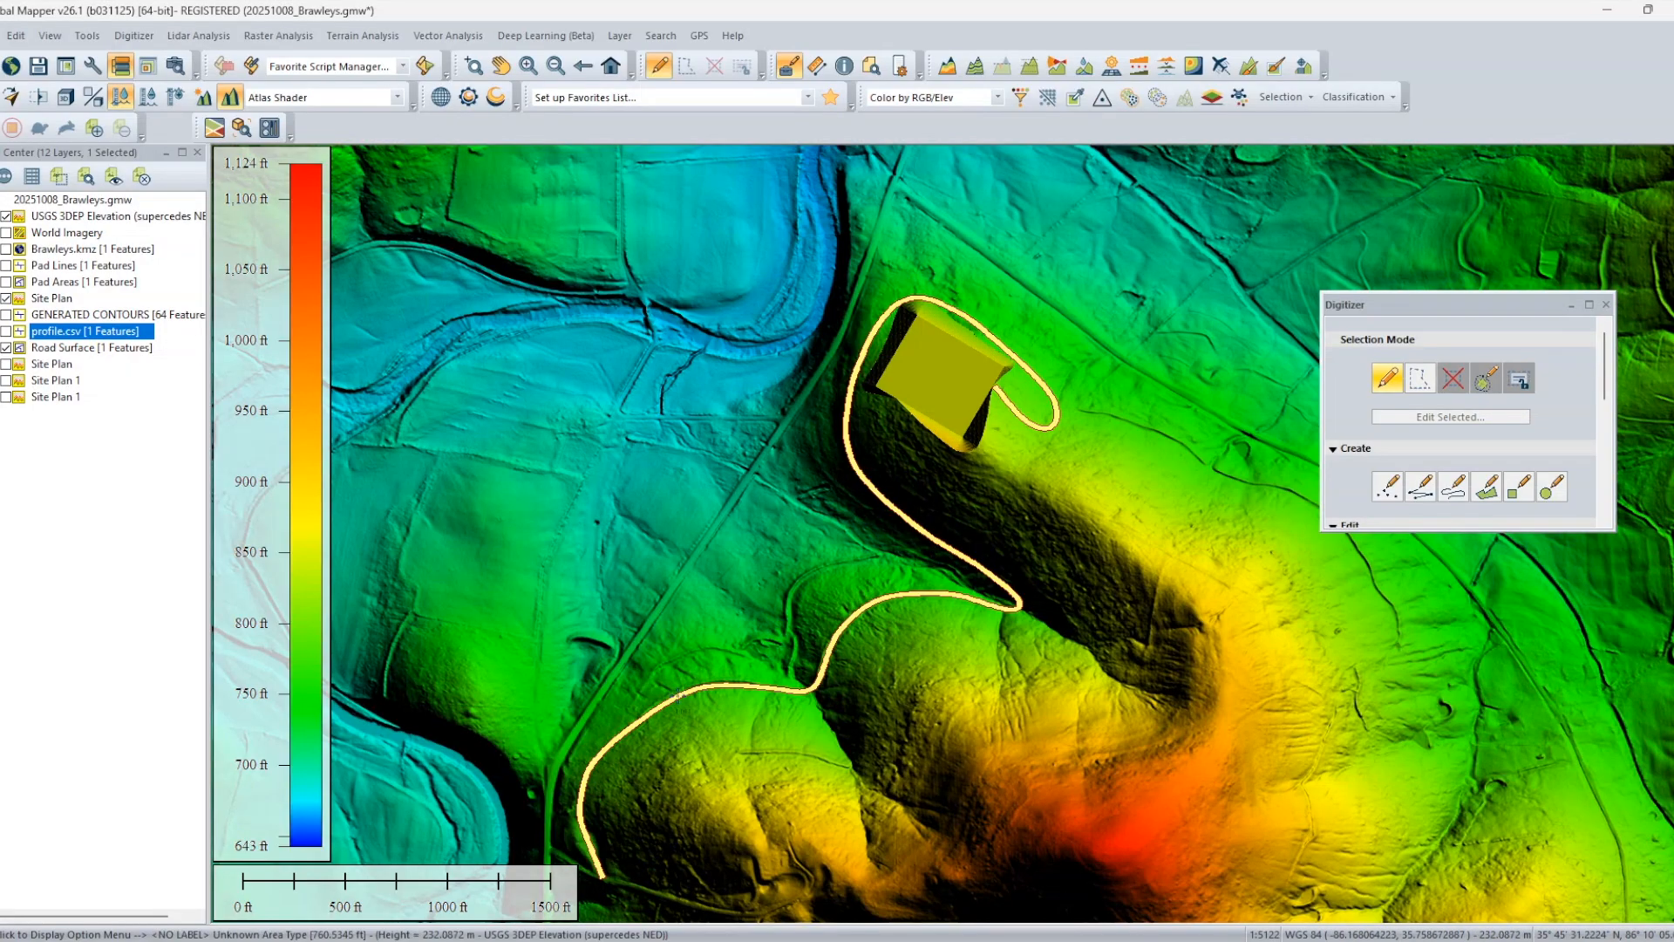
Select the road surface area and open the flattened site plan calculation for it.
click(679, 696)
right_click(679, 698)
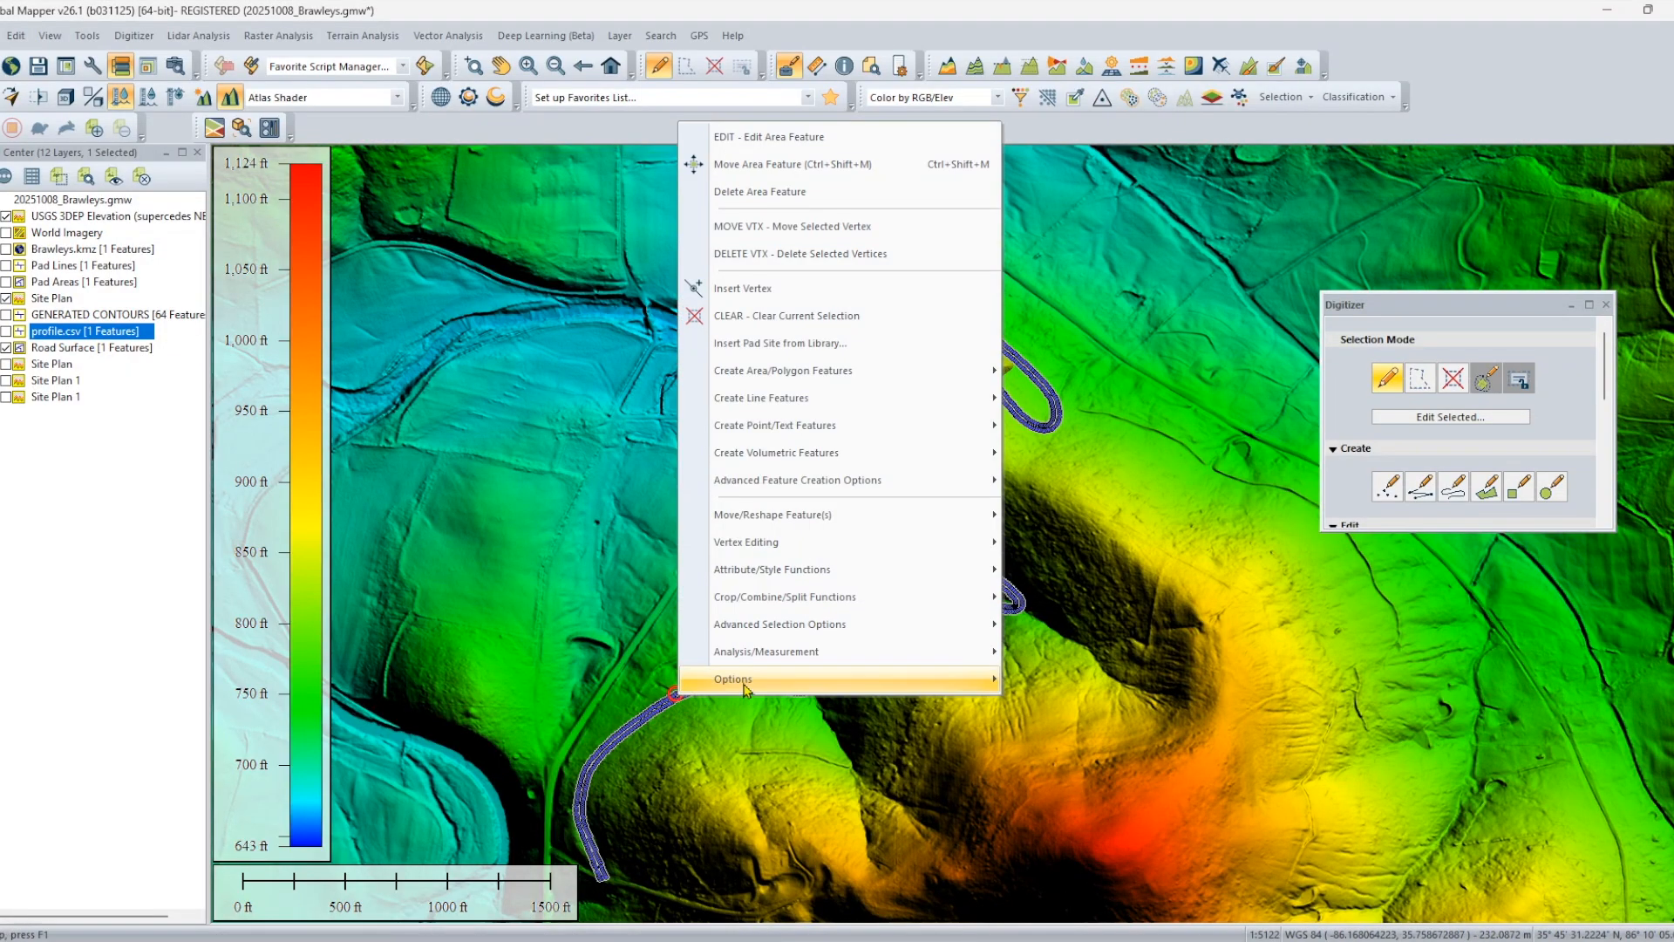
mouse_move(882, 483)
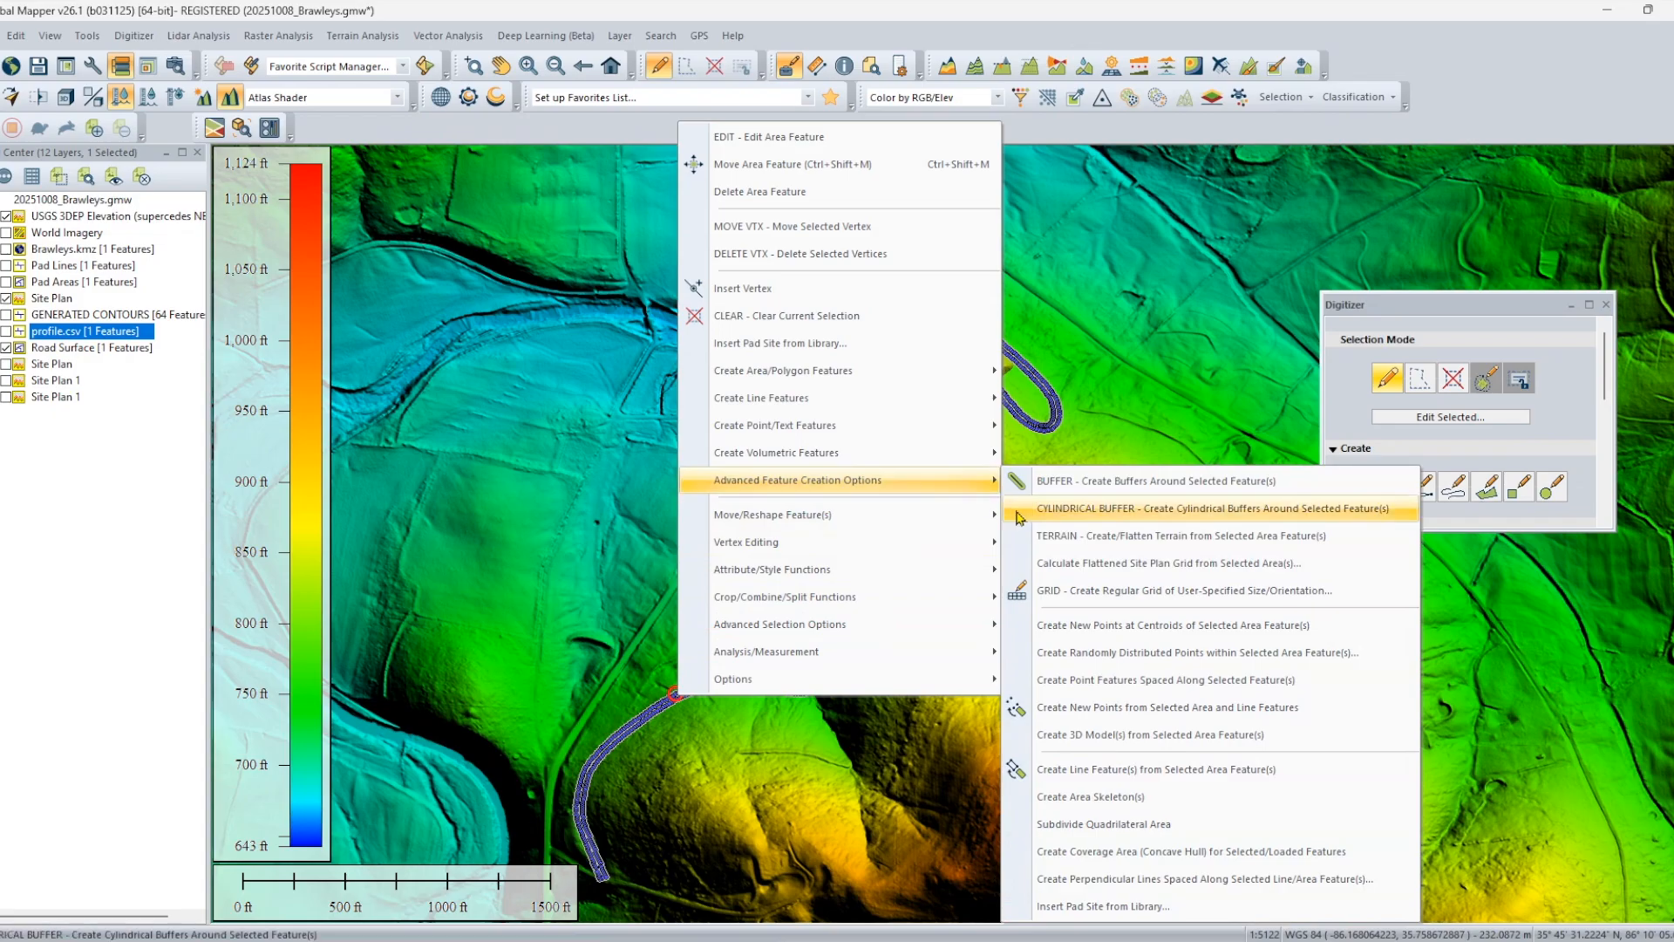
click(1083, 566)
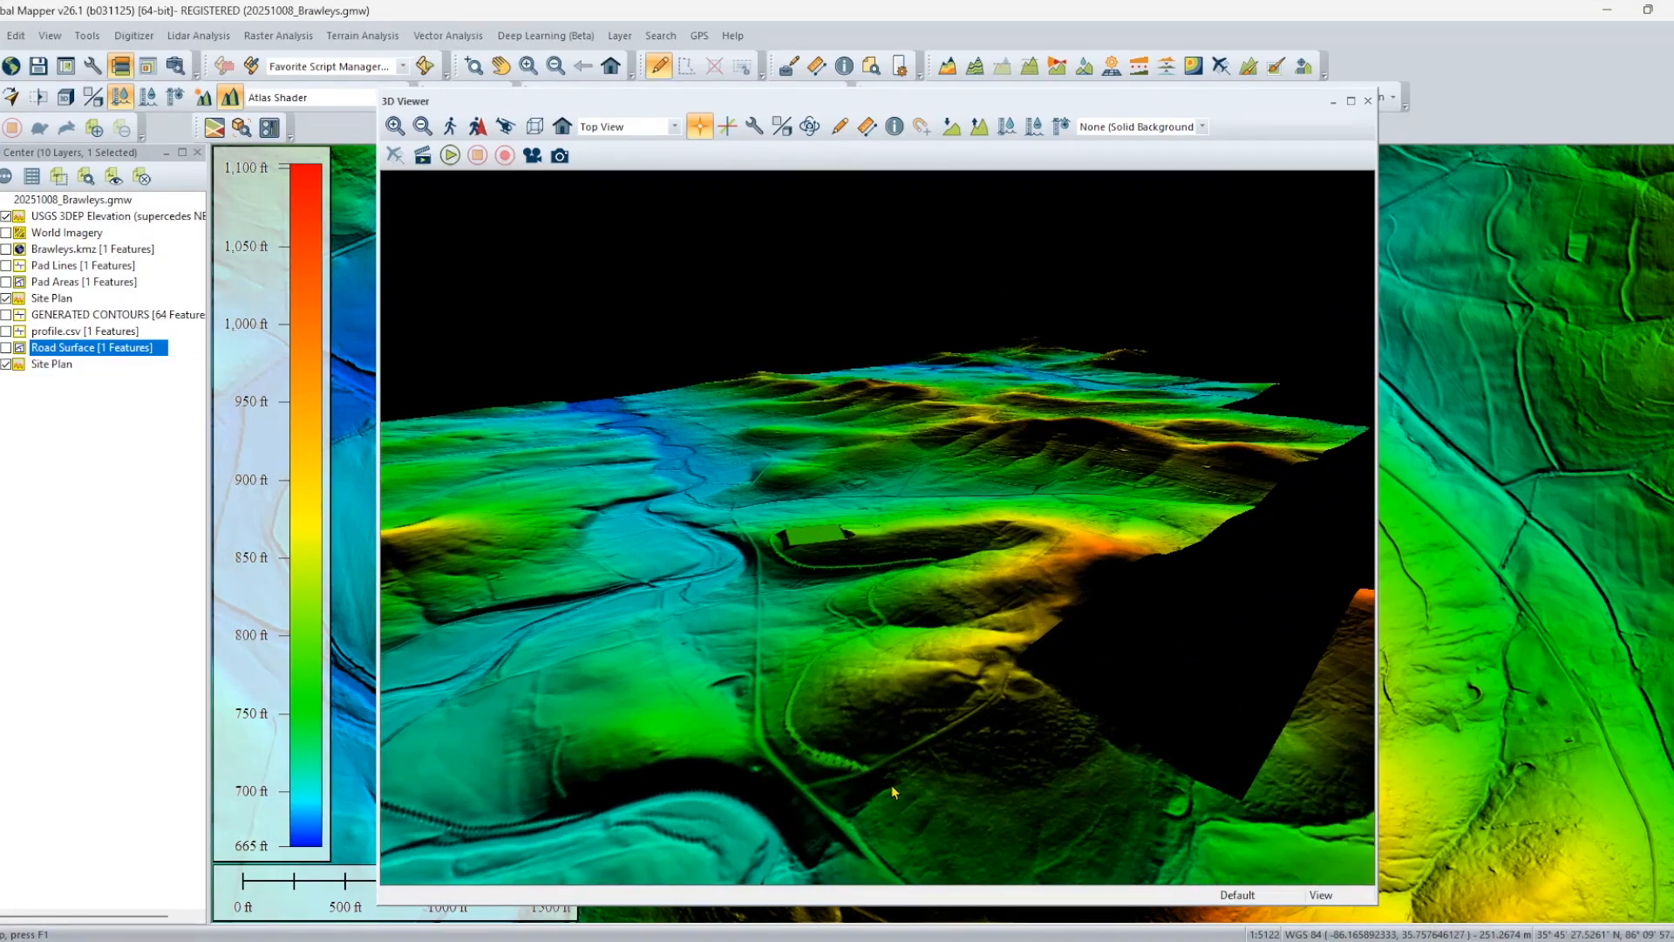
Examine the graded access road in 3D, from the hillside curves to where it meets the existing roads.
drag(891, 785, 934, 665)
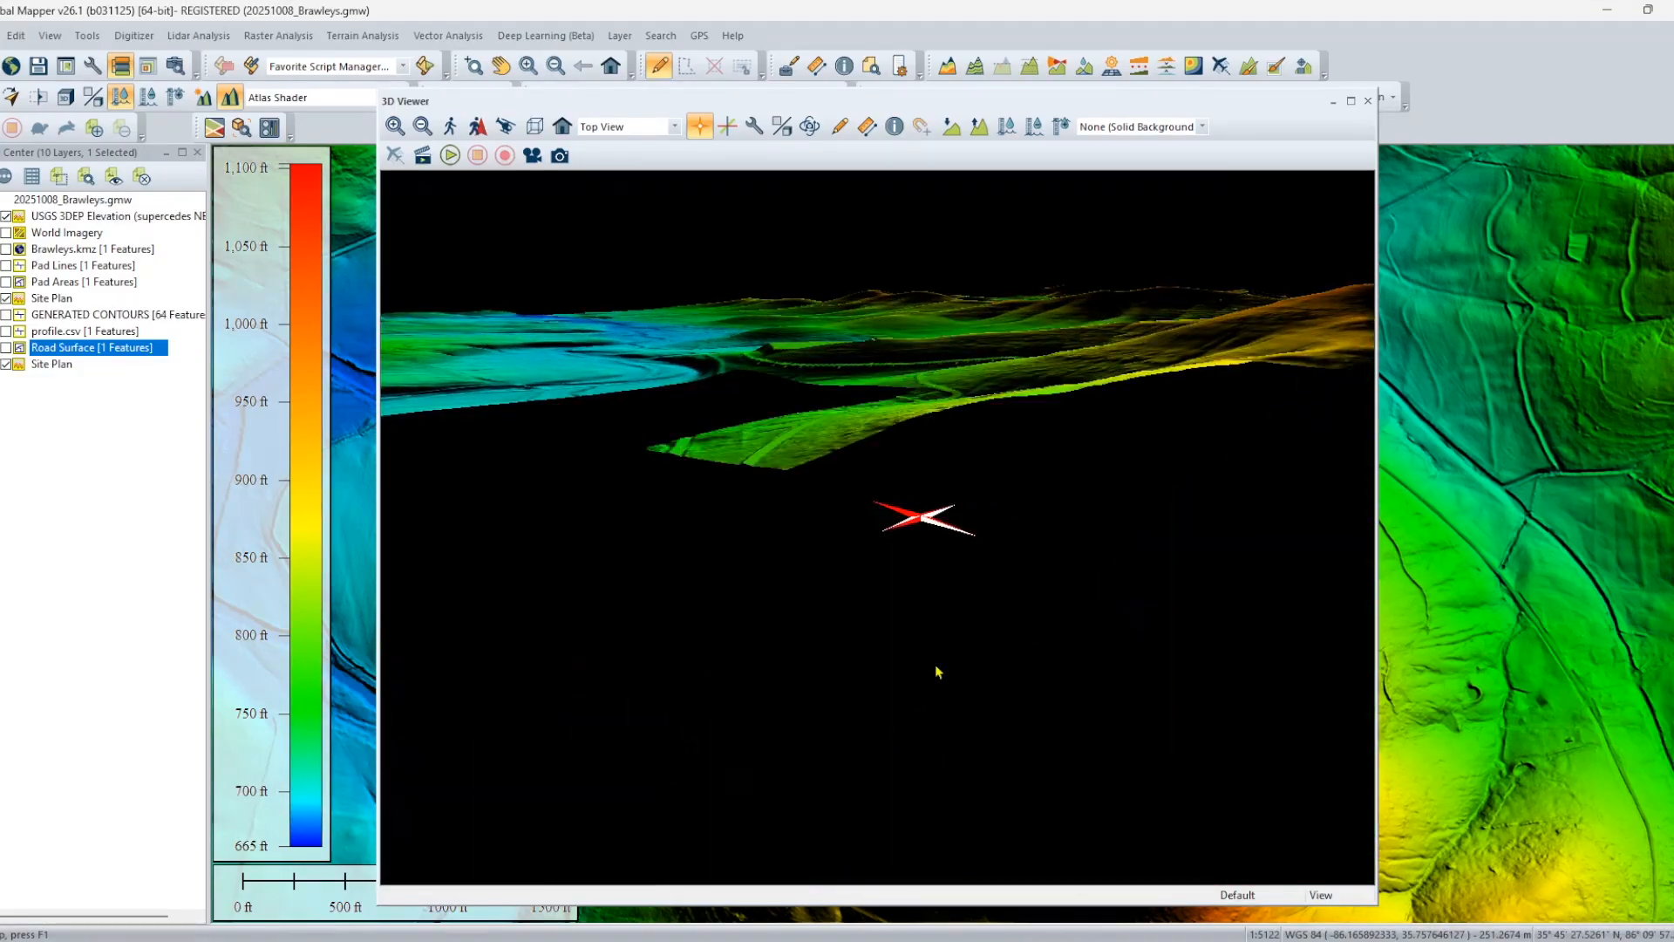
drag(952, 584, 1046, 688)
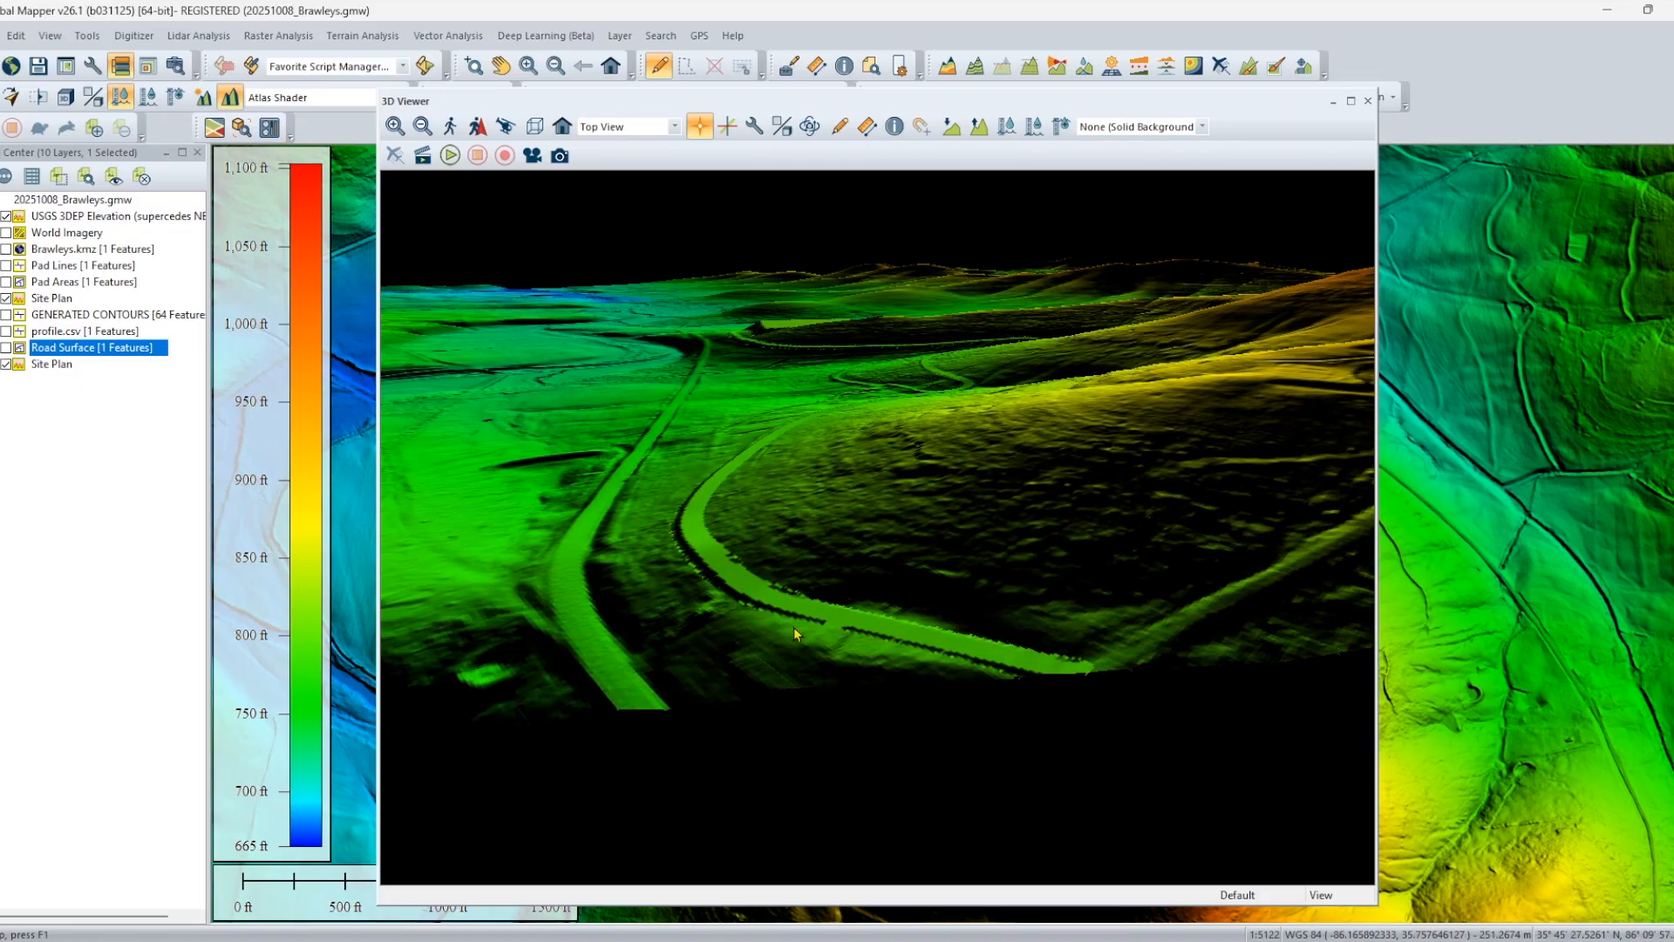
scroll(793, 626, down, 5)
scroll(944, 489, up, 5)
drag(943, 489, 1144, 542)
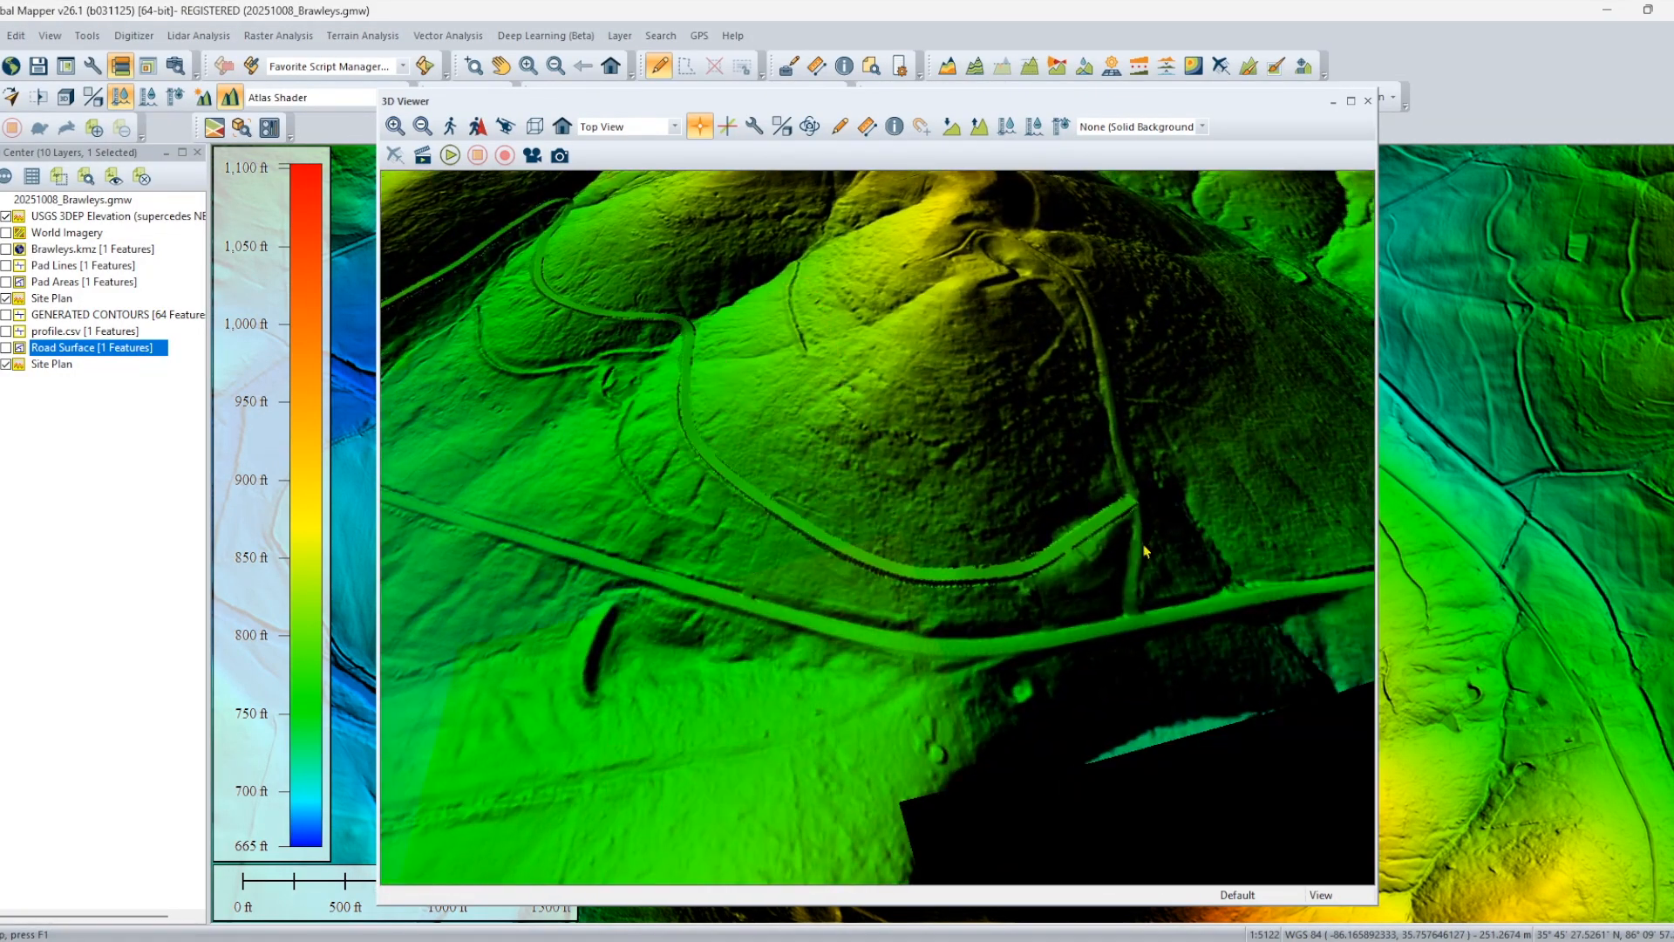